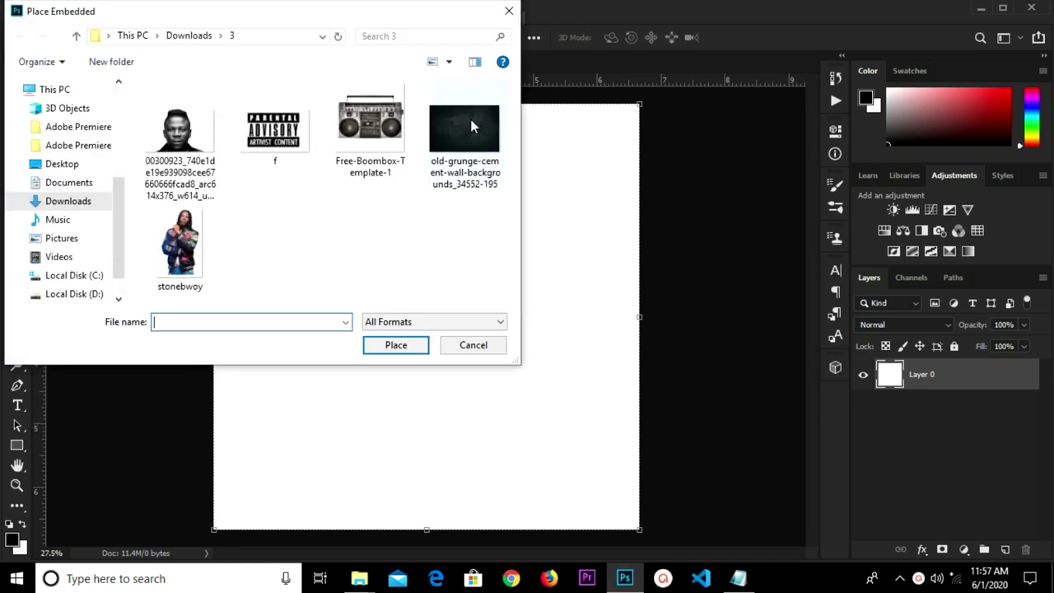
Place the old-grunge-cement-wall background image as an embedded layer and convert it to a Smart Object.
click(469, 128)
click(407, 351)
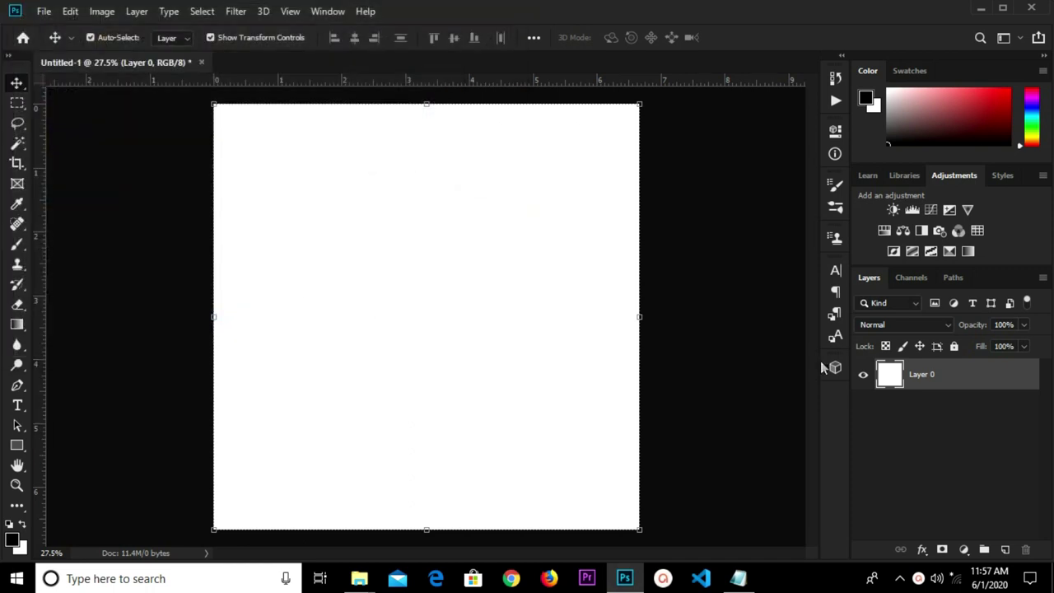
key(Return)
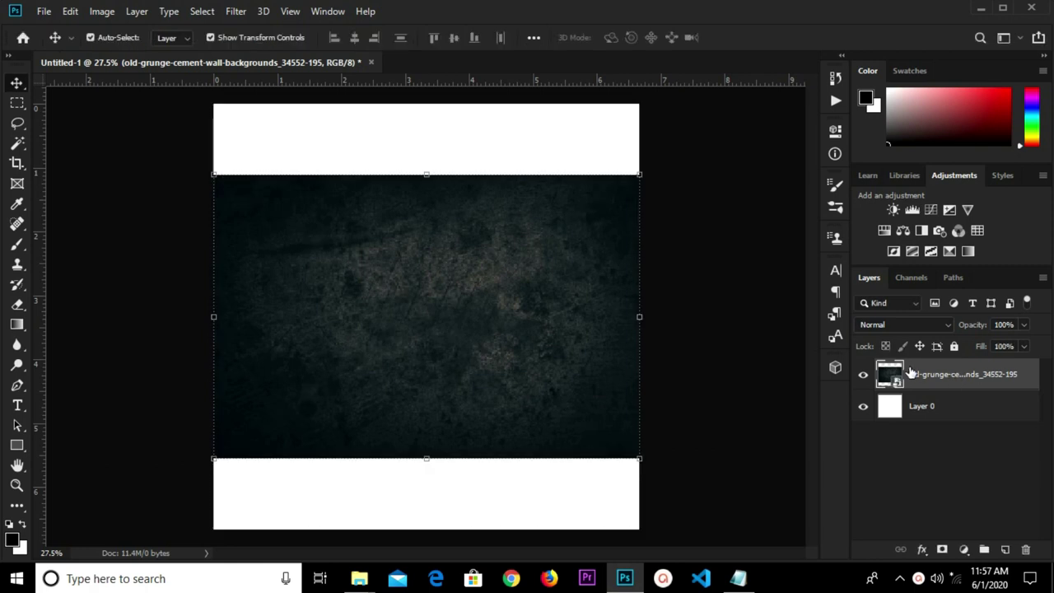
right_click(936, 376)
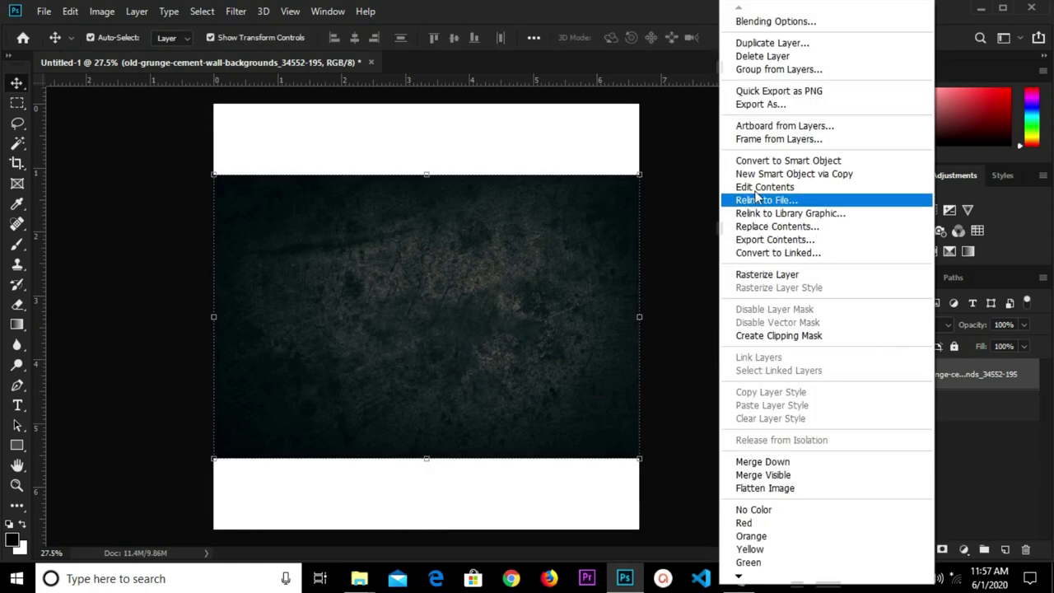
click(762, 164)
Scale the grunge wall texture proportionally to about 164% so it covers the whole canvas.
key(ctrl+minus)
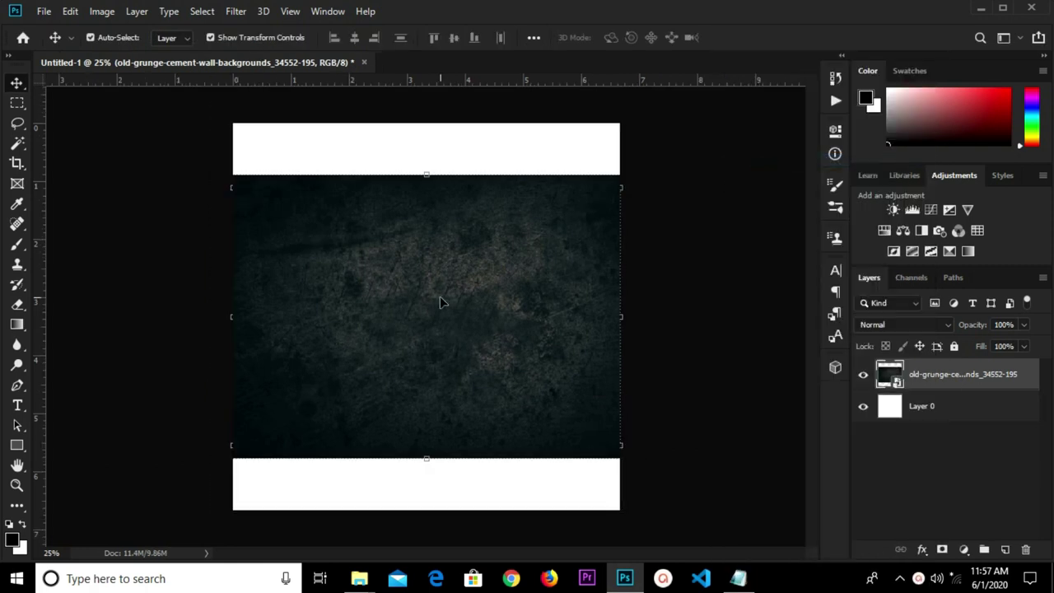
key(ctrl+t)
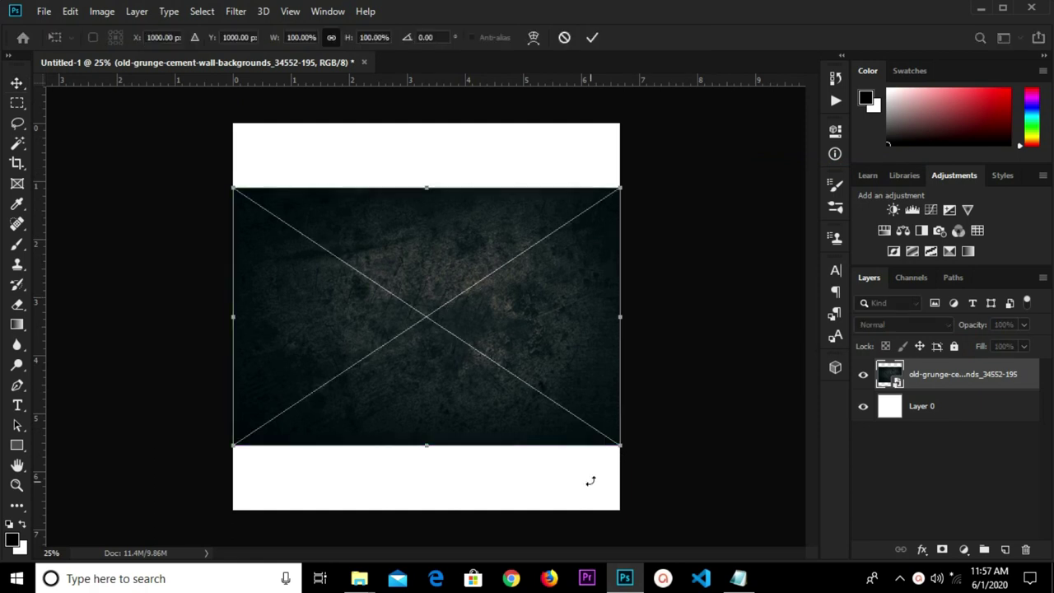
drag(621, 446, 748, 530)
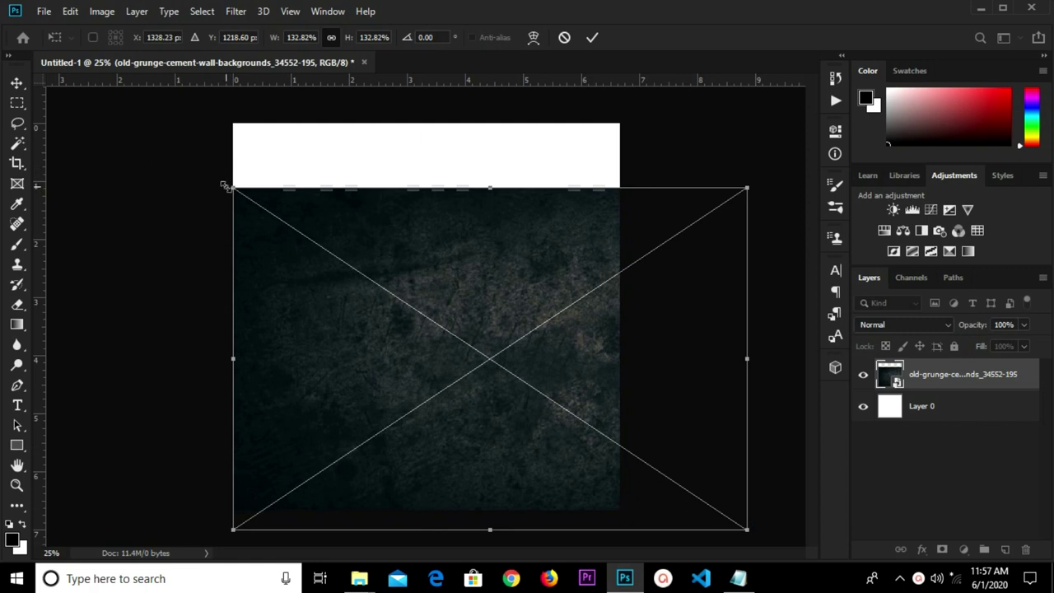
drag(235, 189, 117, 98)
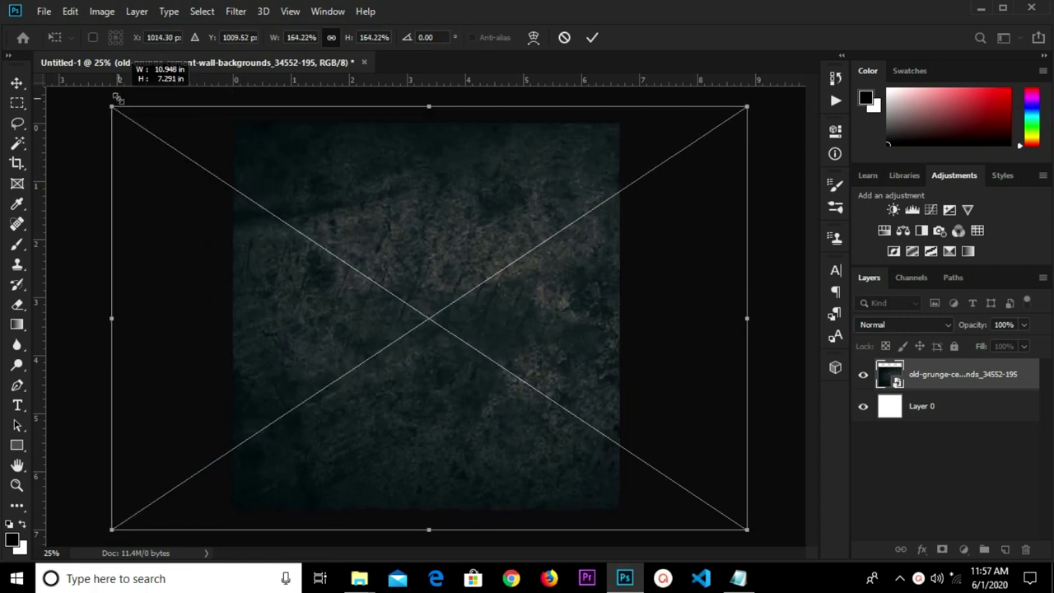
click(593, 37)
scroll(550, 195, down, 3)
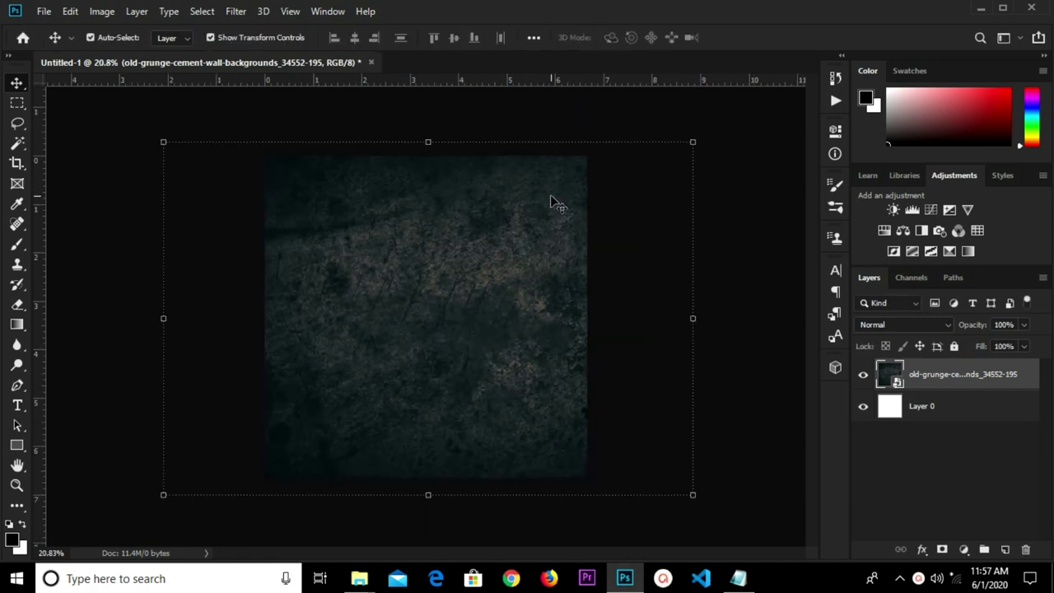
click(717, 238)
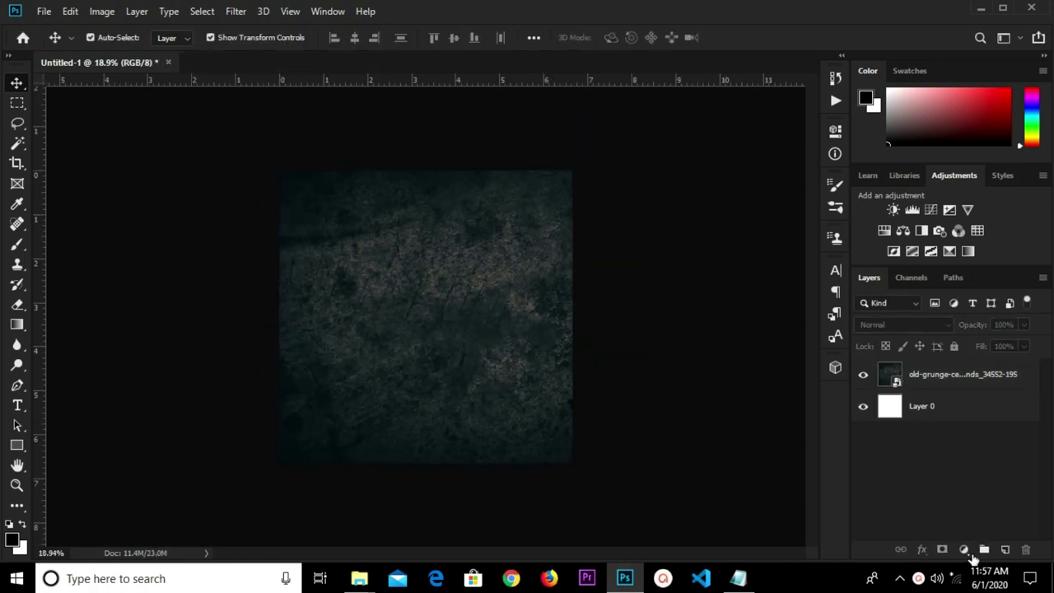
Add a solid black (000000) color fill layer above the texture and convert it to a Smart Object.
click(964, 550)
click(972, 278)
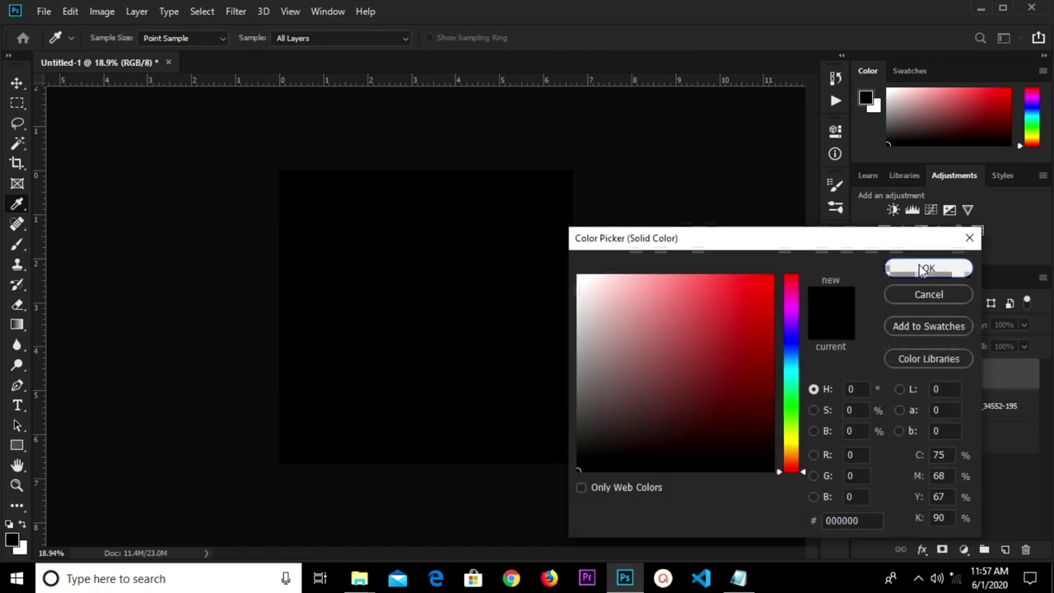
click(909, 276)
scroll(386, 285, up, 2)
scroll(386, 285, up, 1)
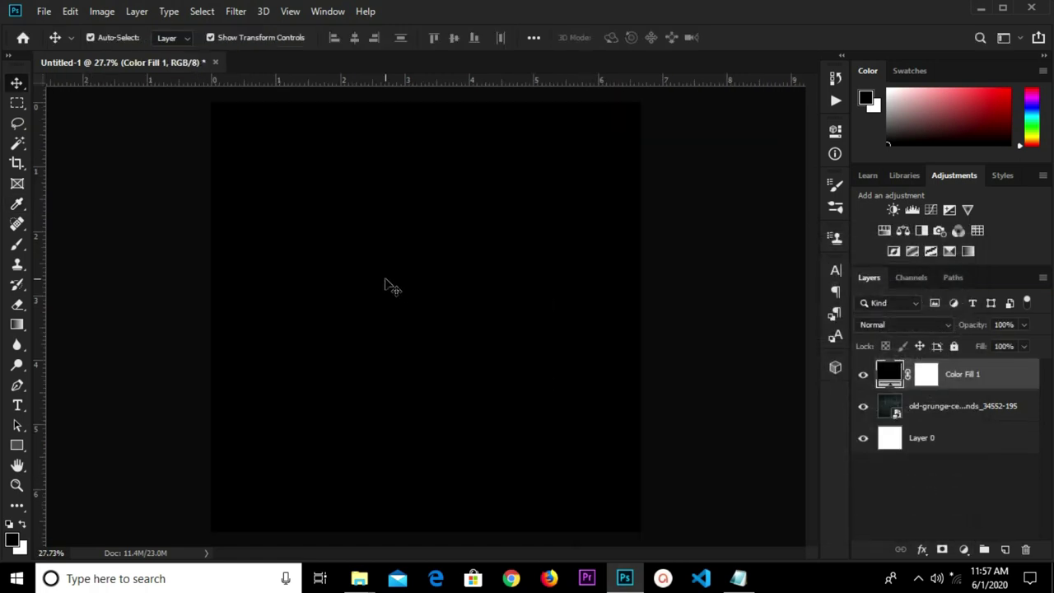
right_click(922, 371)
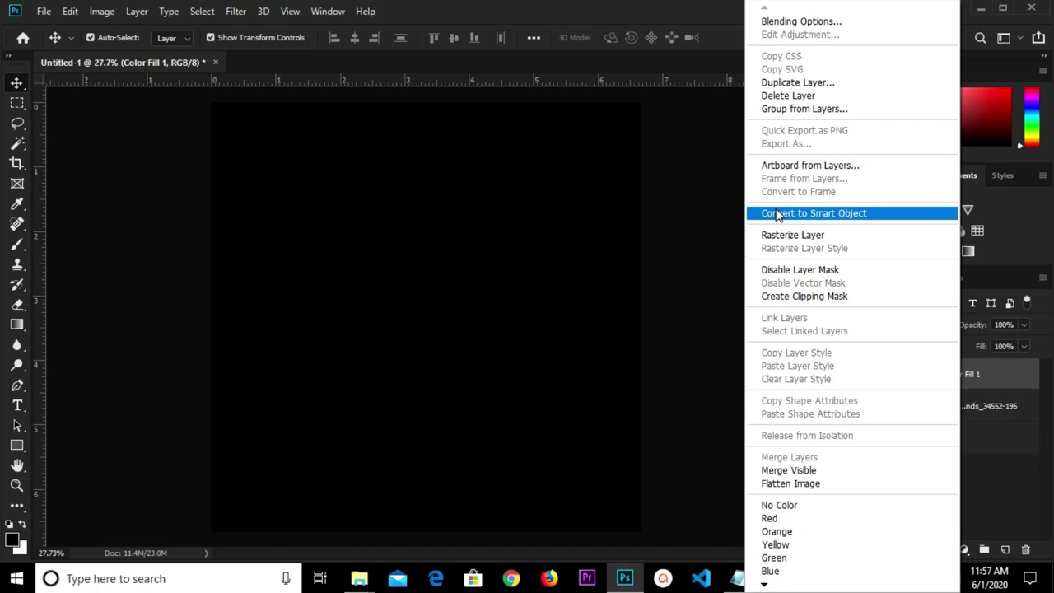
click(777, 212)
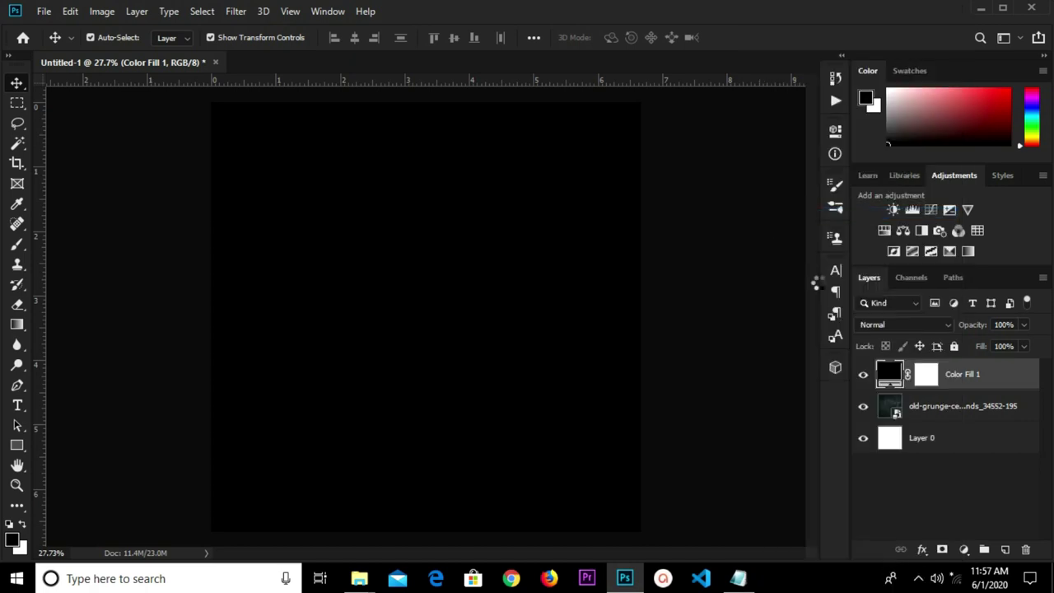
Mask the black fill layer and reveal the texture at the canvas centre with one dab of a 2400 px black soft brush.
click(941, 551)
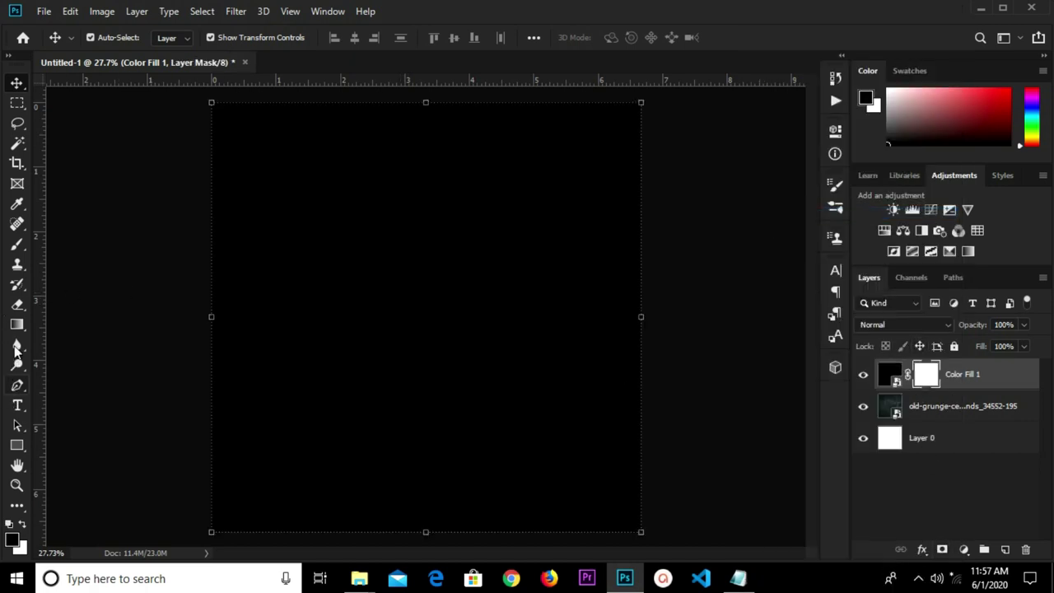
click(17, 245)
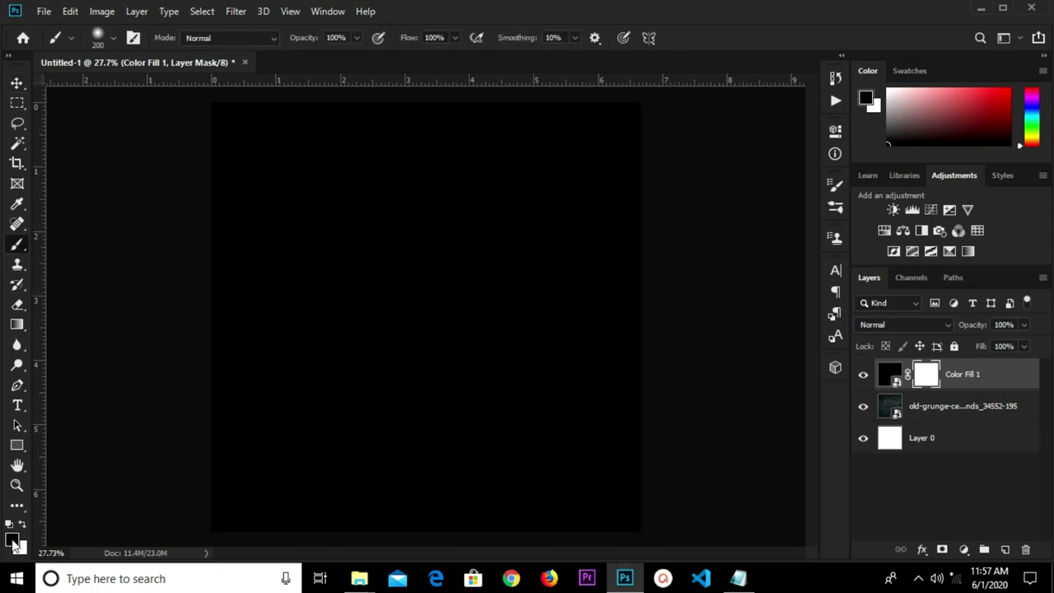
click(13, 540)
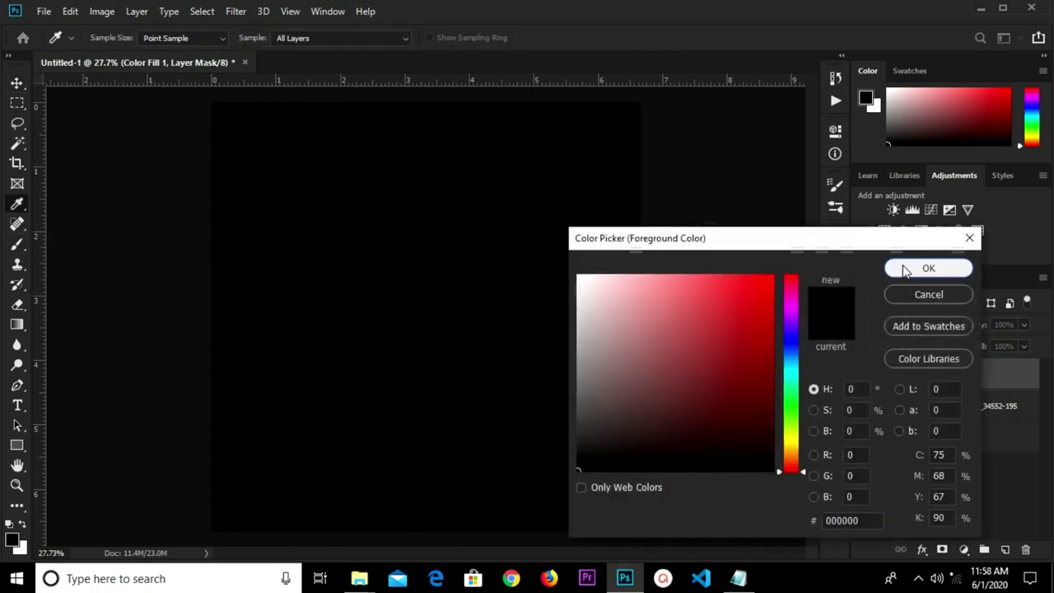
click(928, 268)
key(bracketright)
key(bracketright)
key(bracketright)
key(bracketright)
key(bracketright)
key(bracketright)
key(bracketright)
key(bracketright)
key(bracketright)
key(bracketright)
key(bracketright)
key(bracketright)
key(bracketright)
key(bracketright)
key(bracketright)
key(bracketright)
key(bracketright)
key(bracketright)
key(bracketright)
key(bracketright)
key(bracketright)
key(bracketright)
key(bracketright)
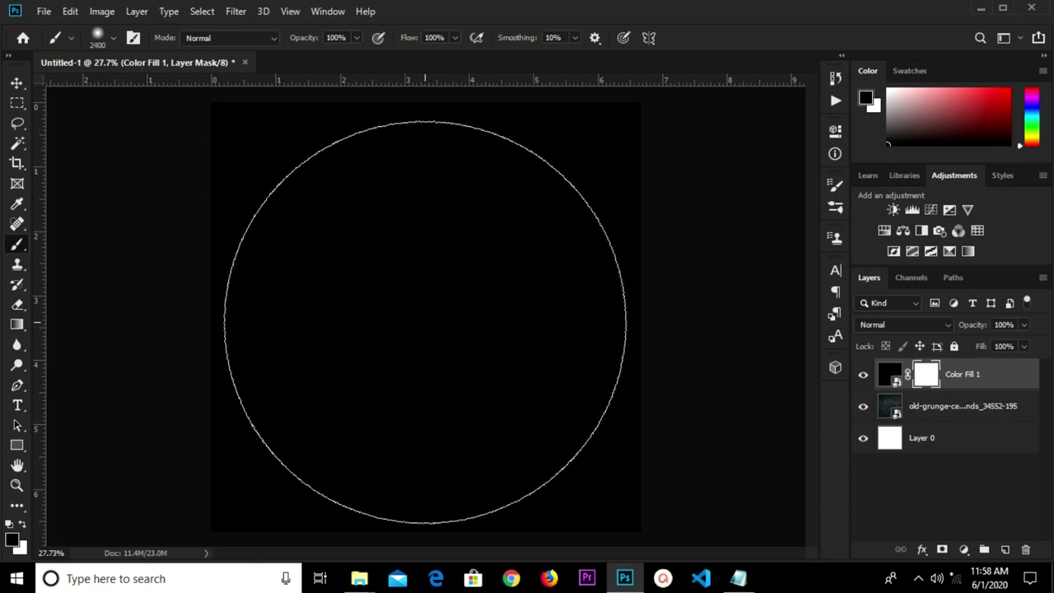
click(425, 321)
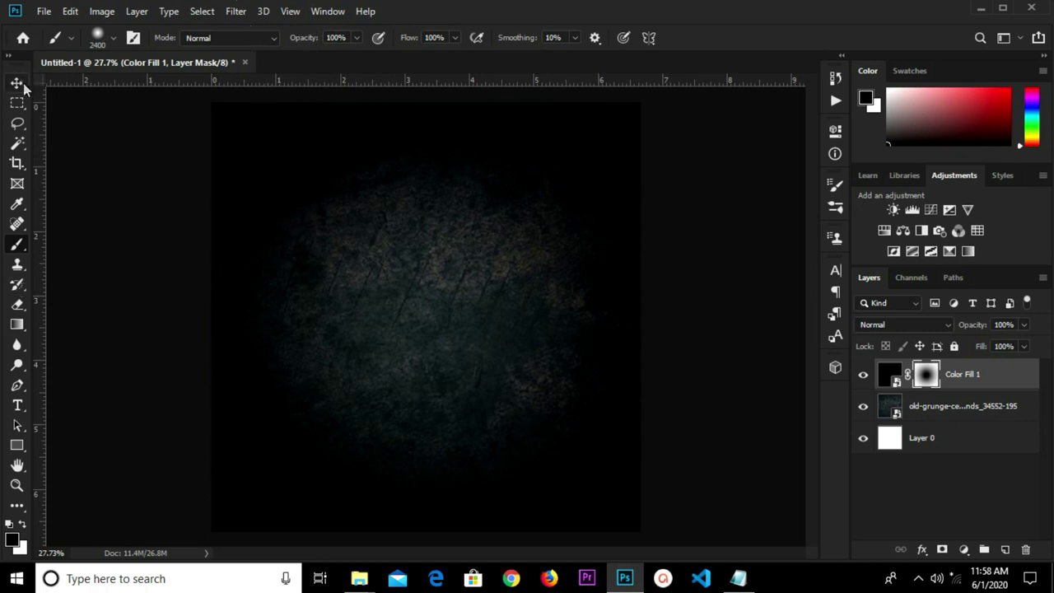
key(v)
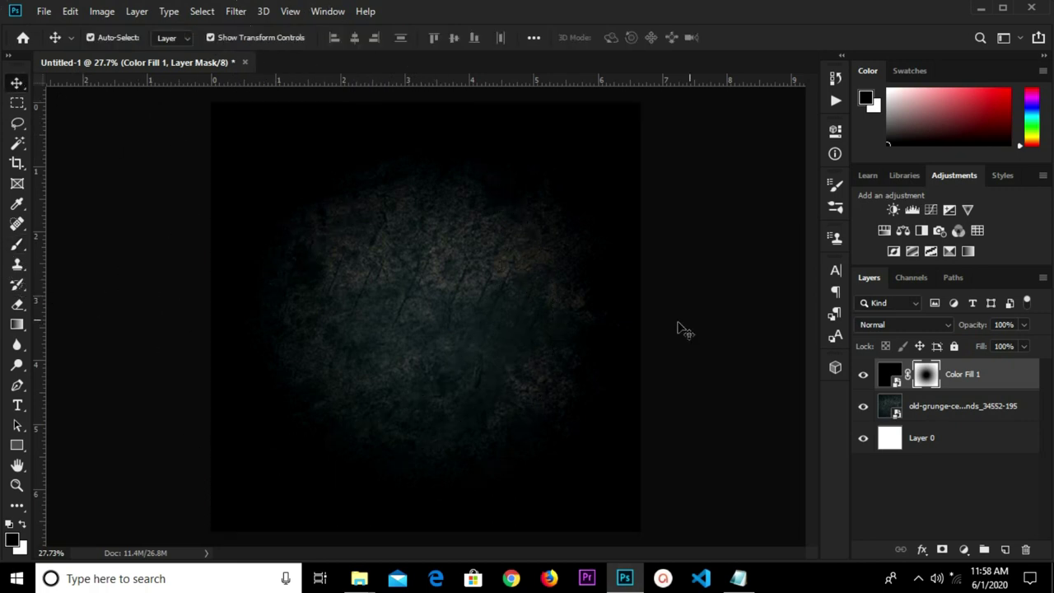
Set the opacity of the masked black fill layer to 75%.
click(513, 305)
click(518, 308)
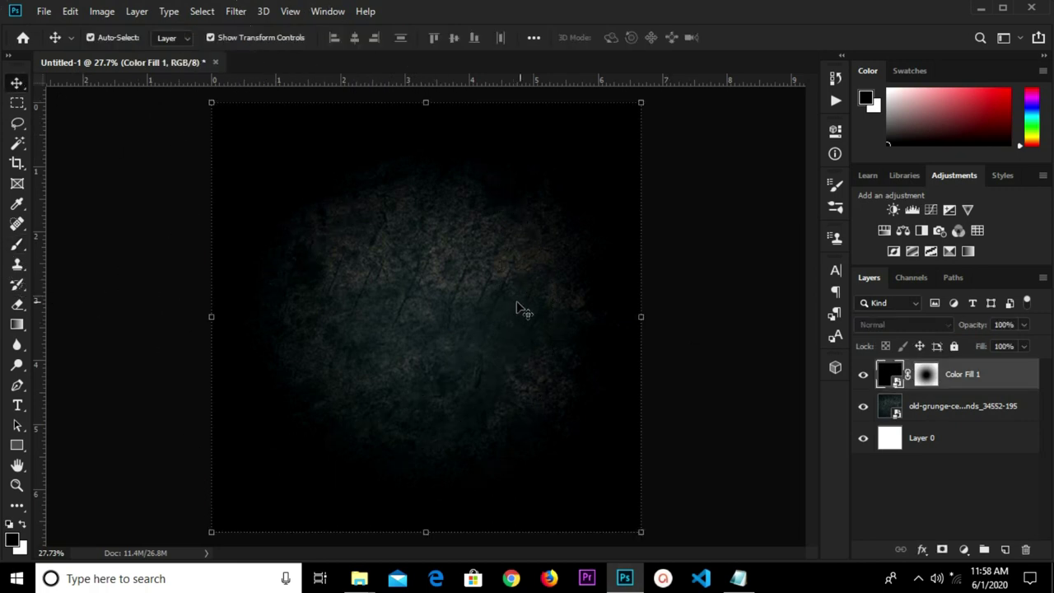
click(1006, 327)
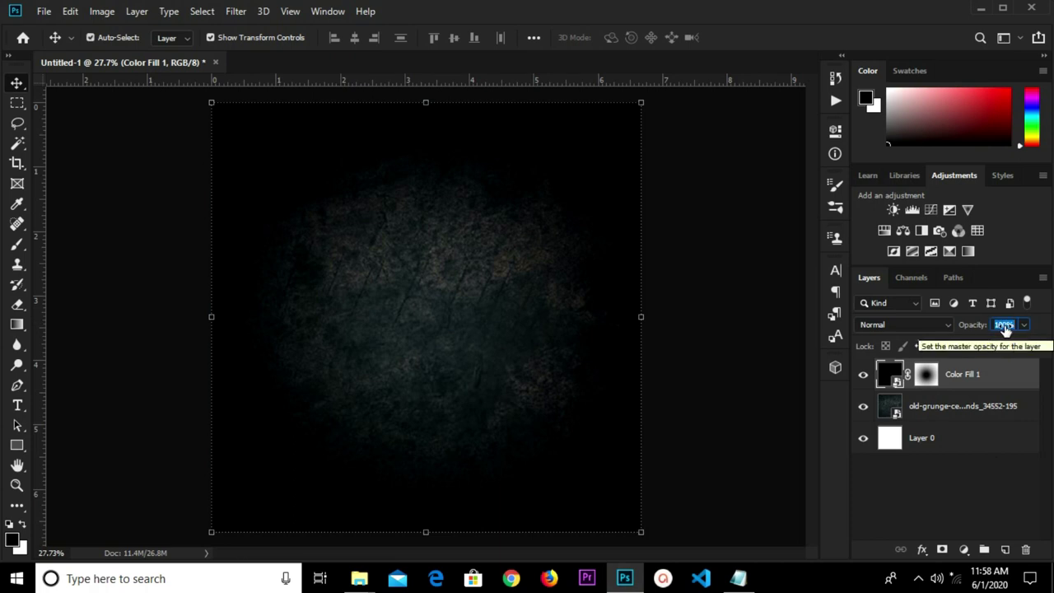
text(7)
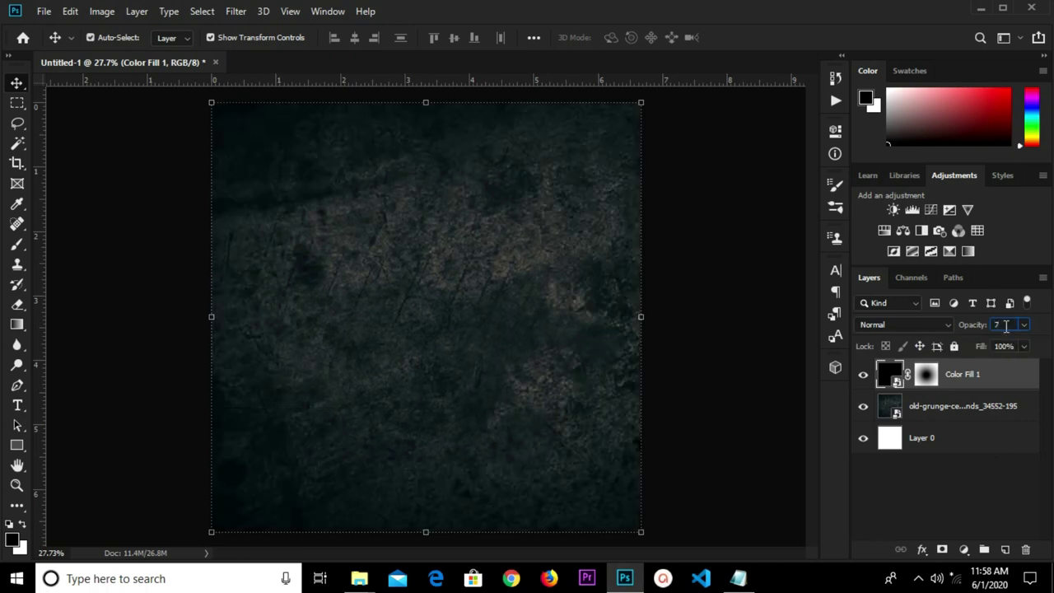
text(5)
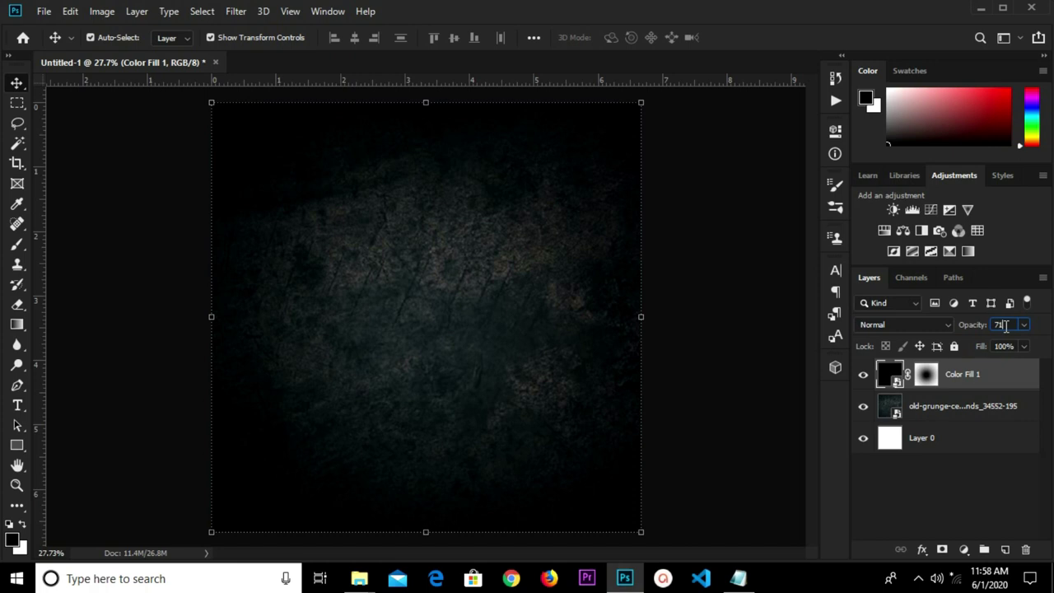
click(725, 299)
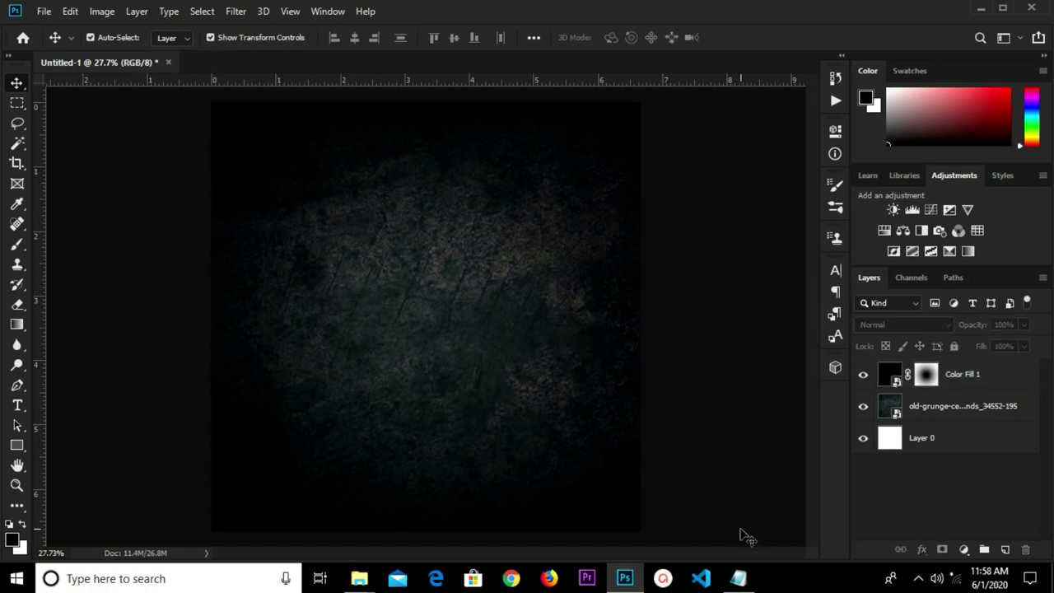
Place the man's face portrait image as an embedded layer and convert it to a Smart Object.
click(44, 10)
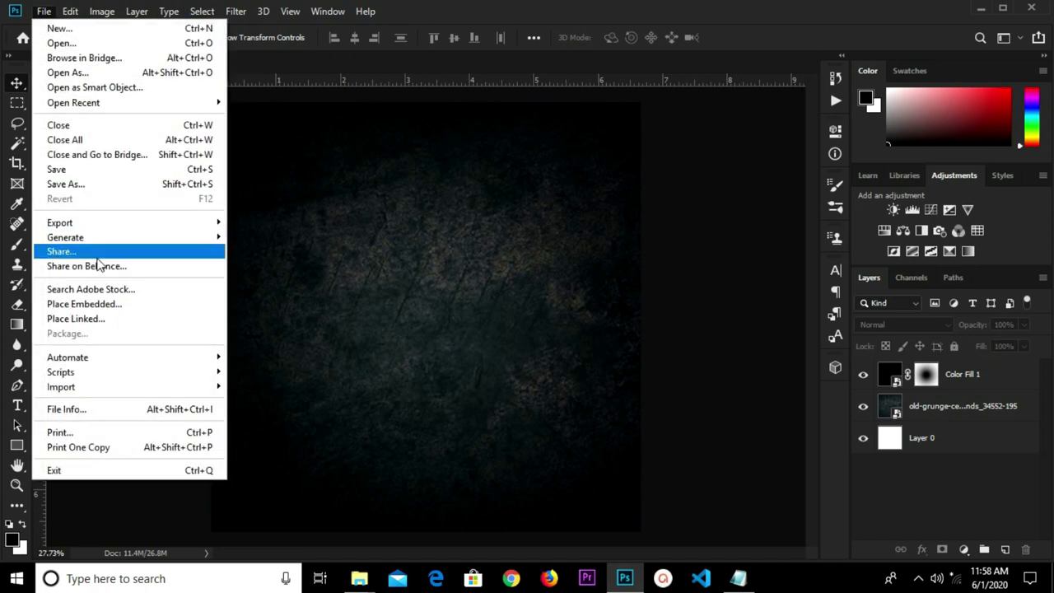
click(101, 306)
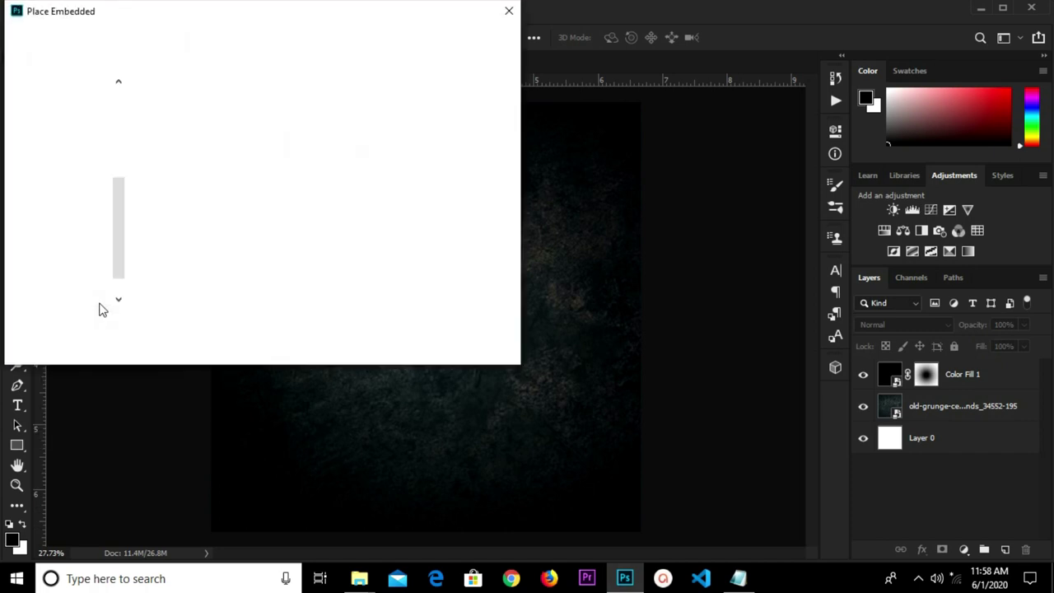
click(165, 136)
click(379, 344)
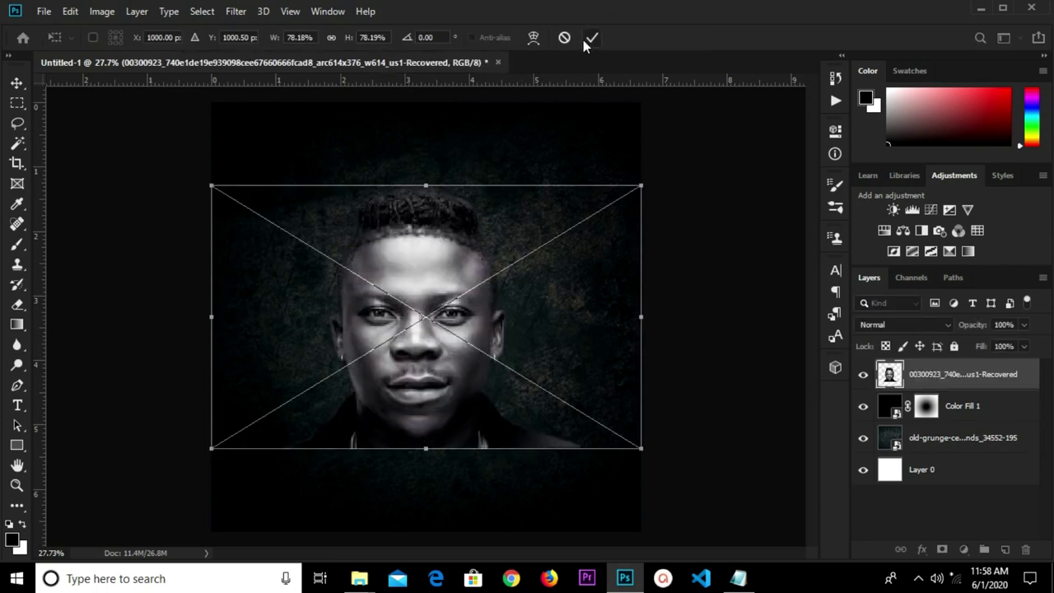
click(593, 37)
right_click(933, 374)
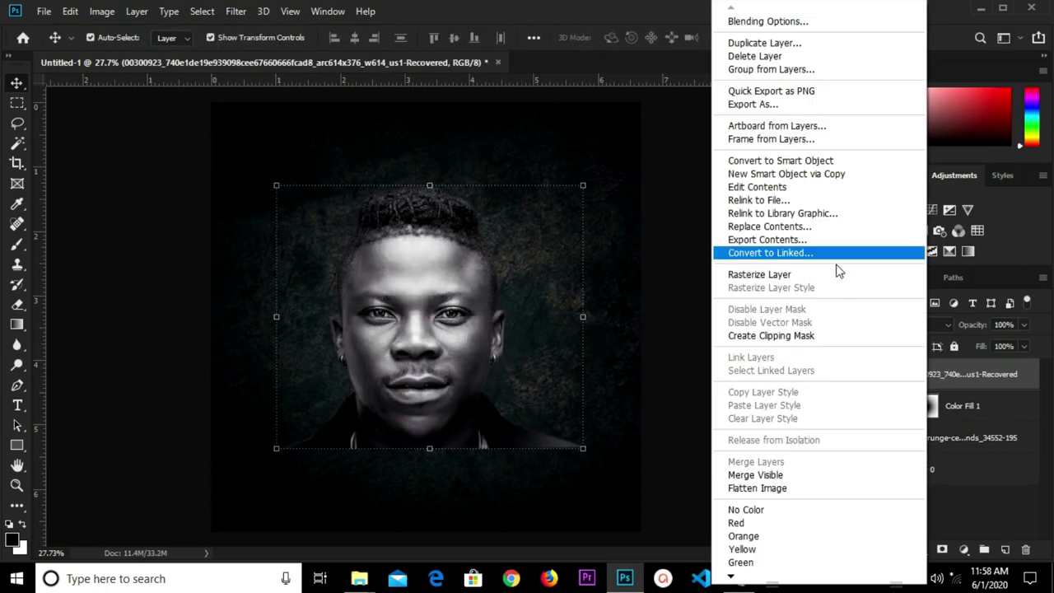
click(761, 160)
Enlarge the portrait proportionally beyond the canvas width and move it up so its lower edge sits at about 4.8 in.
scroll(488, 244, down, 1)
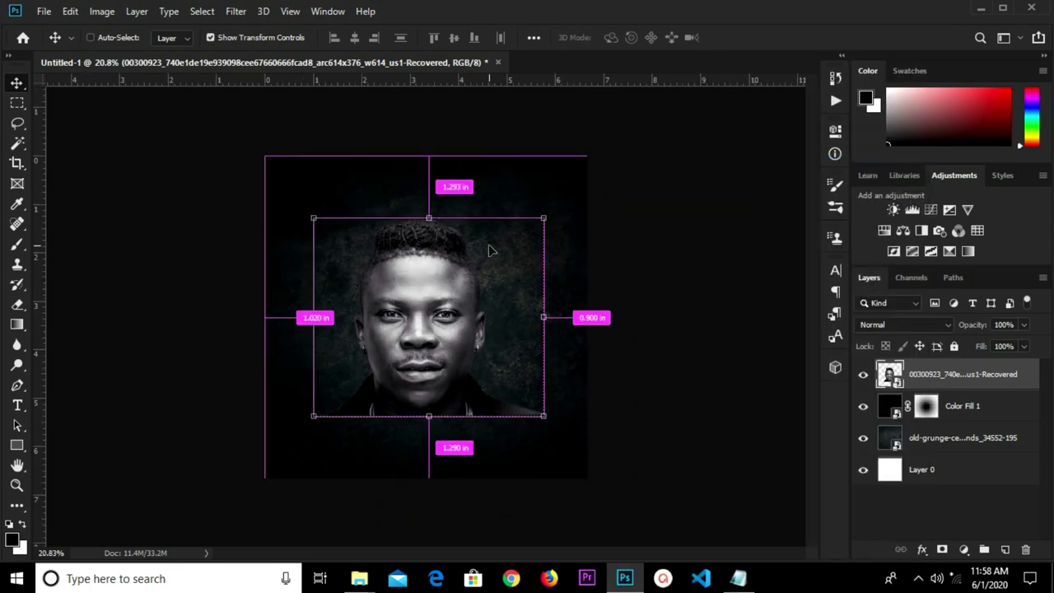
key(ctrl+t)
drag(542, 418, 619, 479)
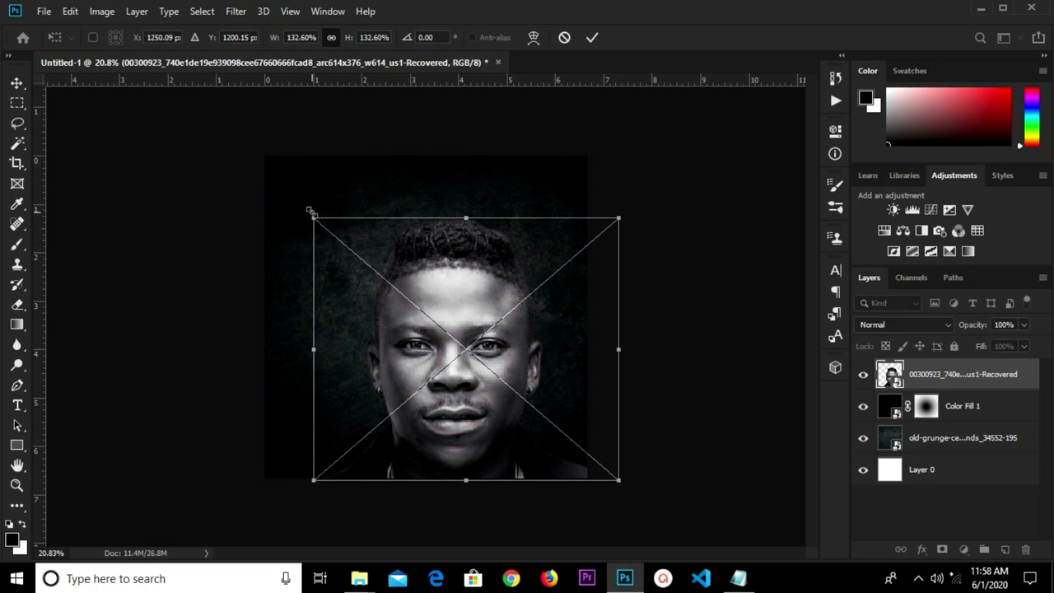
drag(310, 212, 237, 149)
drag(424, 347, 439, 286)
click(592, 37)
mouse_move(460, 264)
mouse_down()
mouse_move(455, 242)
mouse_move(464, 241)
mouse_move(445, 252)
mouse_up()
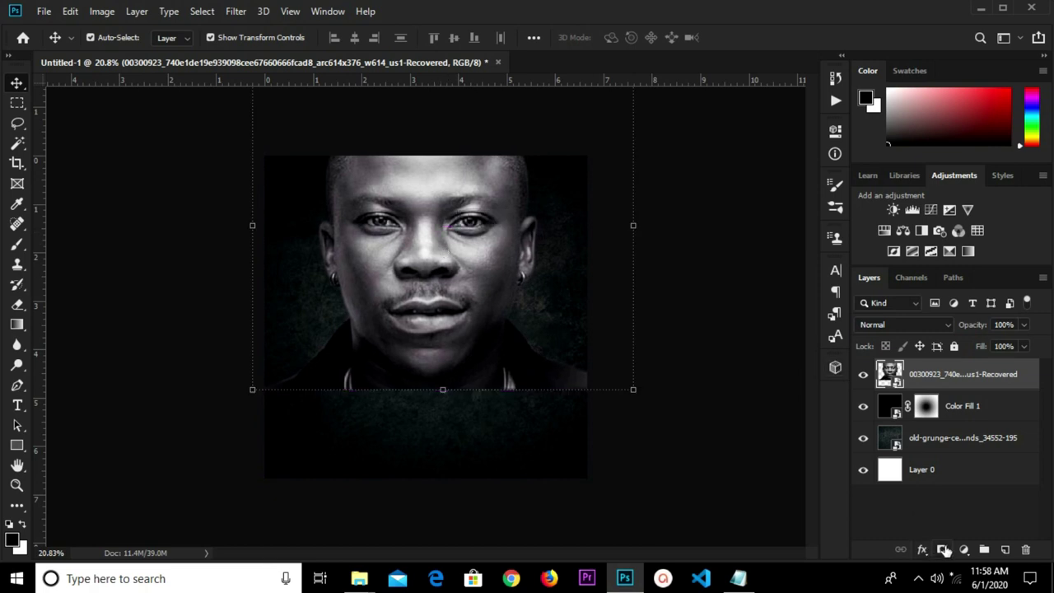
Mask the portrait layer and fade its lower edge with an upward black Foreground to Transparent linear gradient on the mask.
click(942, 550)
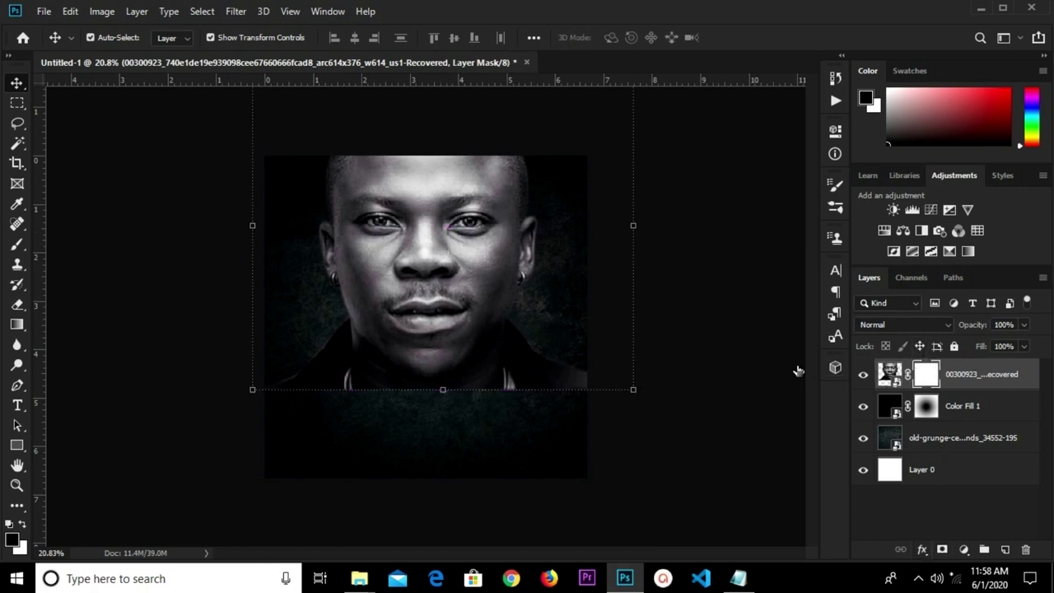
key(g)
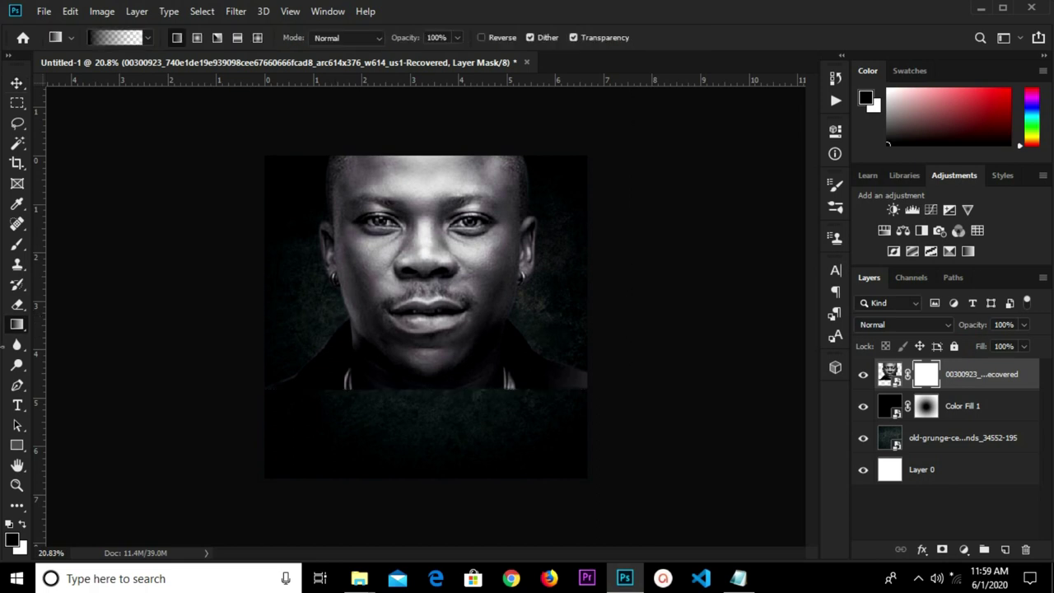
right_click(15, 326)
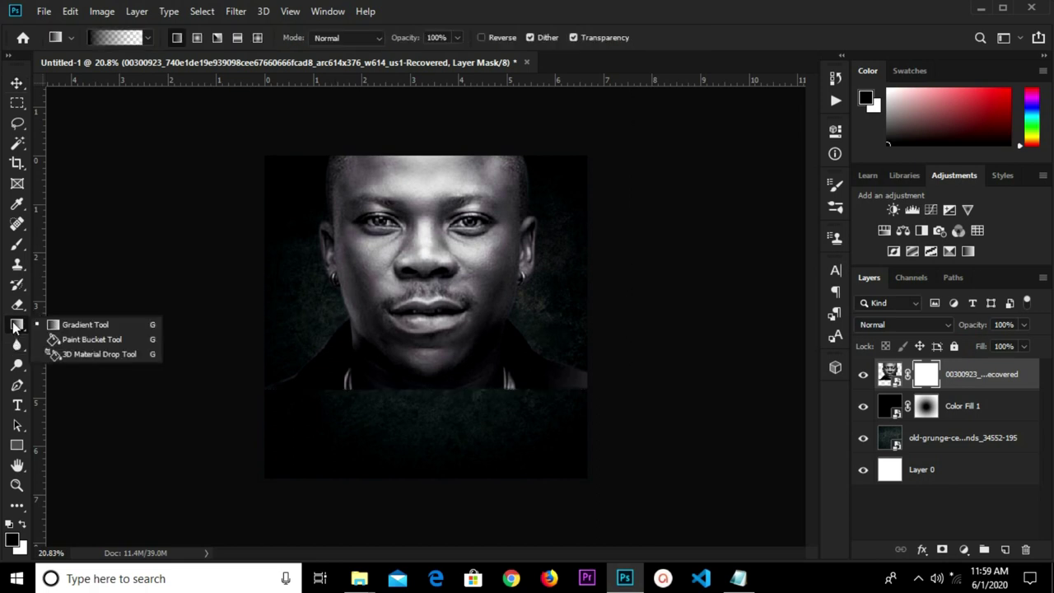
click(120, 38)
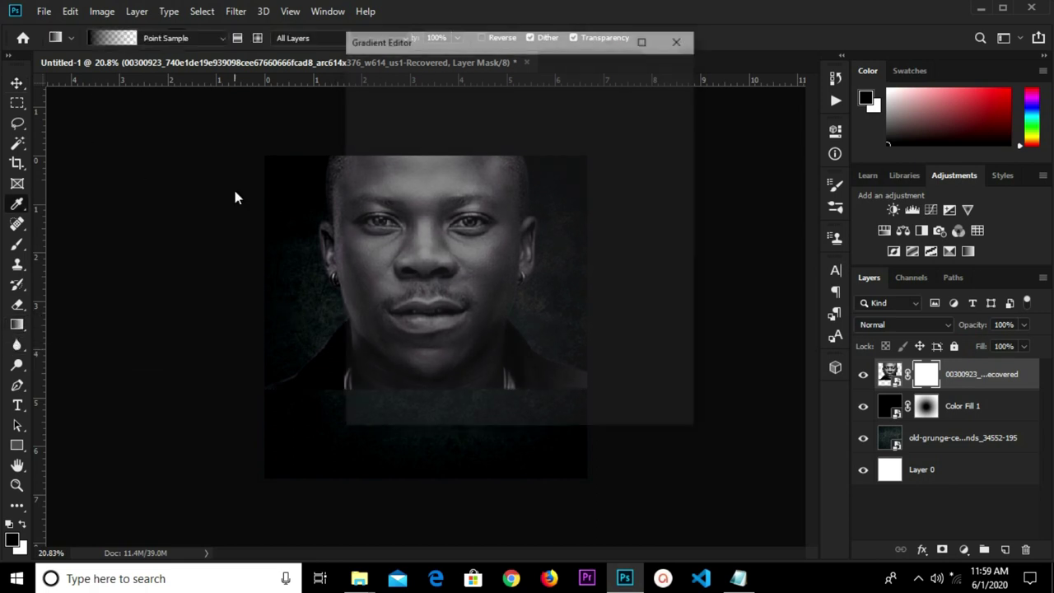
click(513, 219)
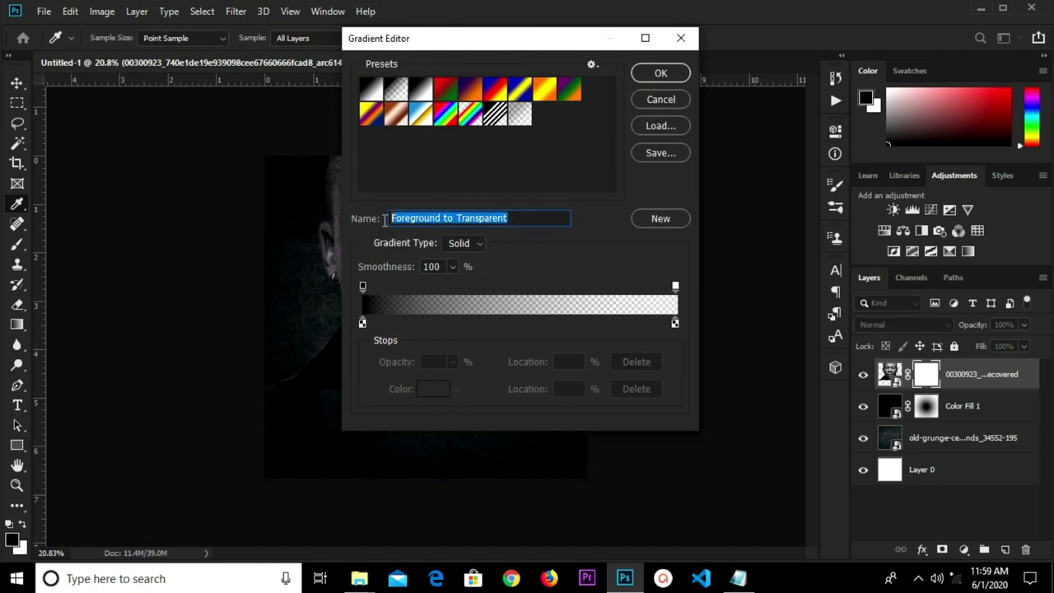
click(647, 73)
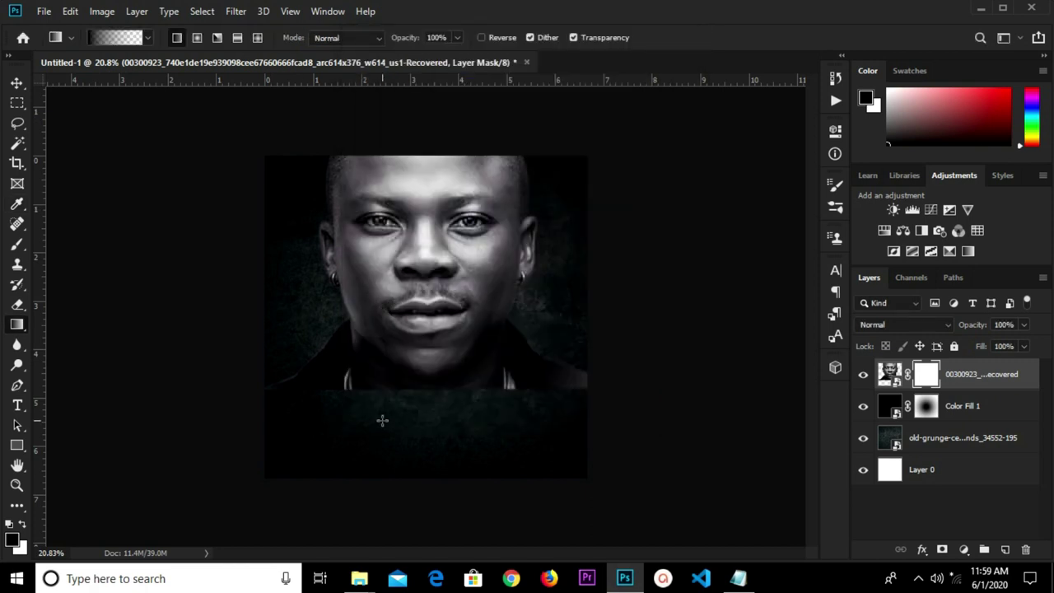
drag(409, 425, 410, 321)
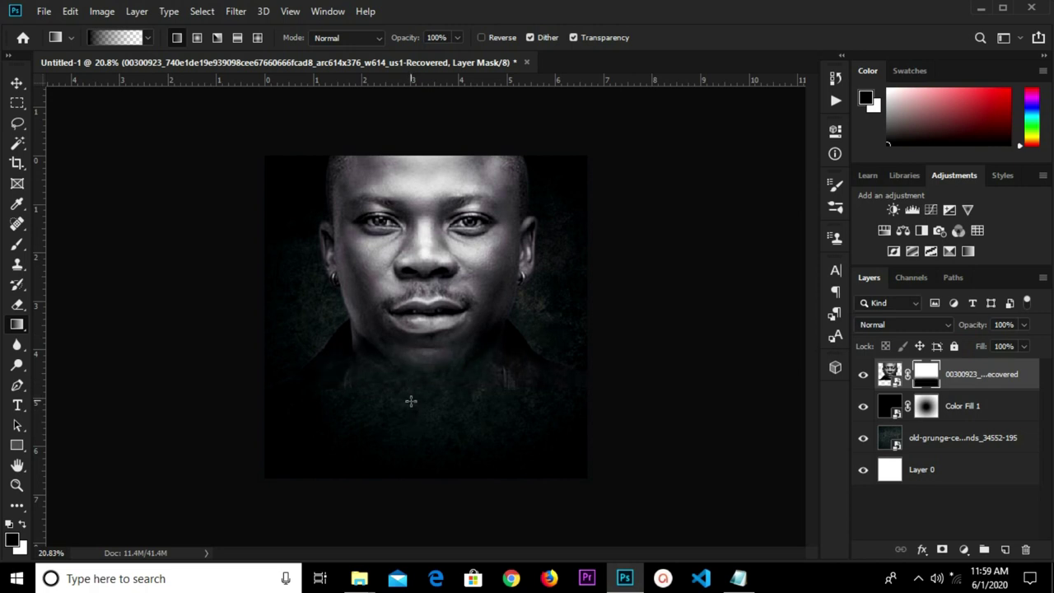
drag(413, 360, 413, 359)
Set the portrait layer's blend mode to Multiply and its opacity to 73%.
click(16, 83)
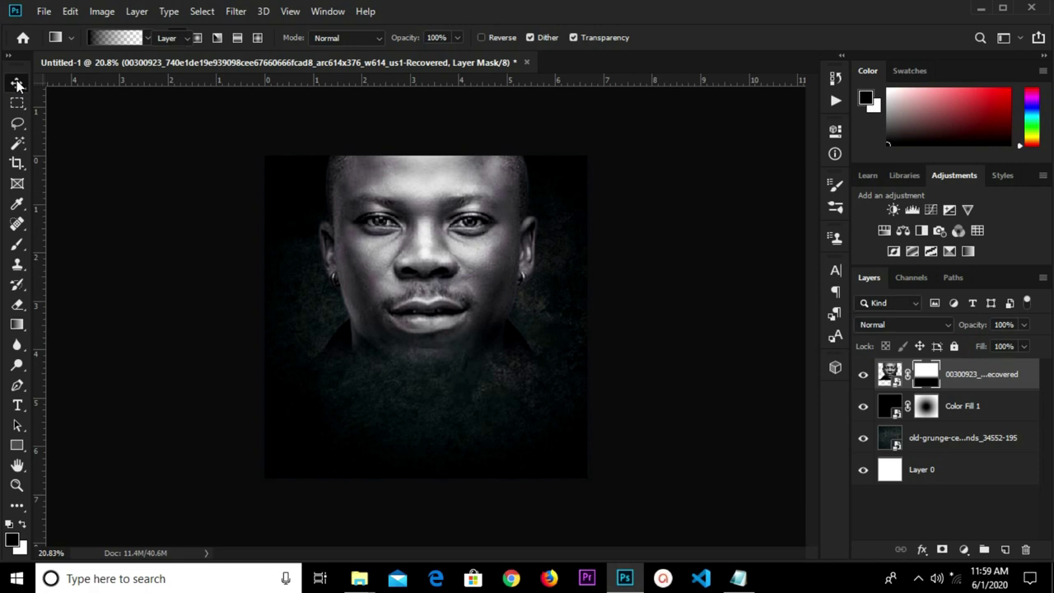
click(425, 320)
scroll(420, 303, down, 1)
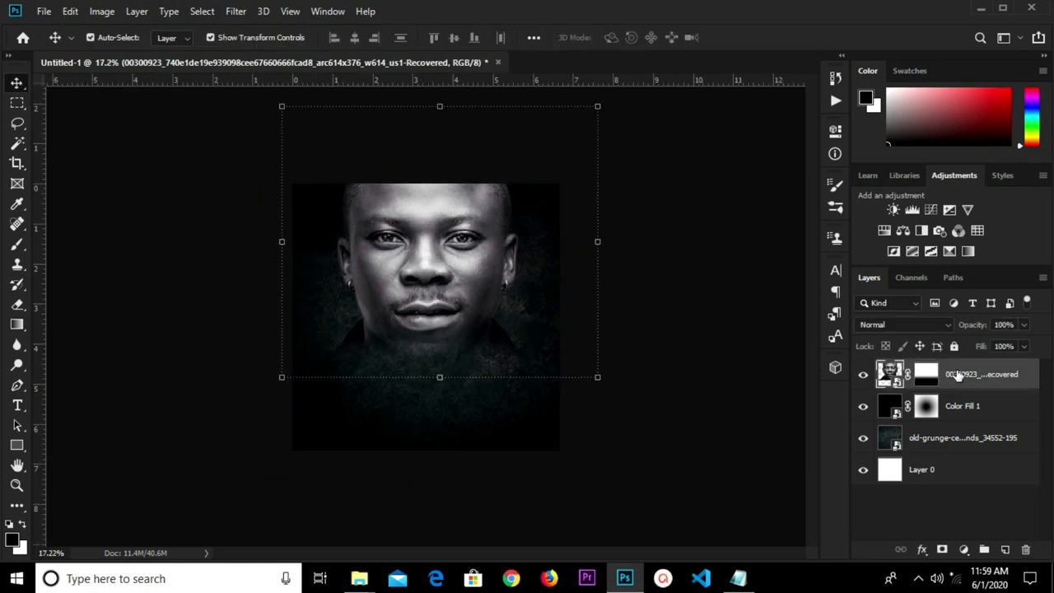
click(885, 327)
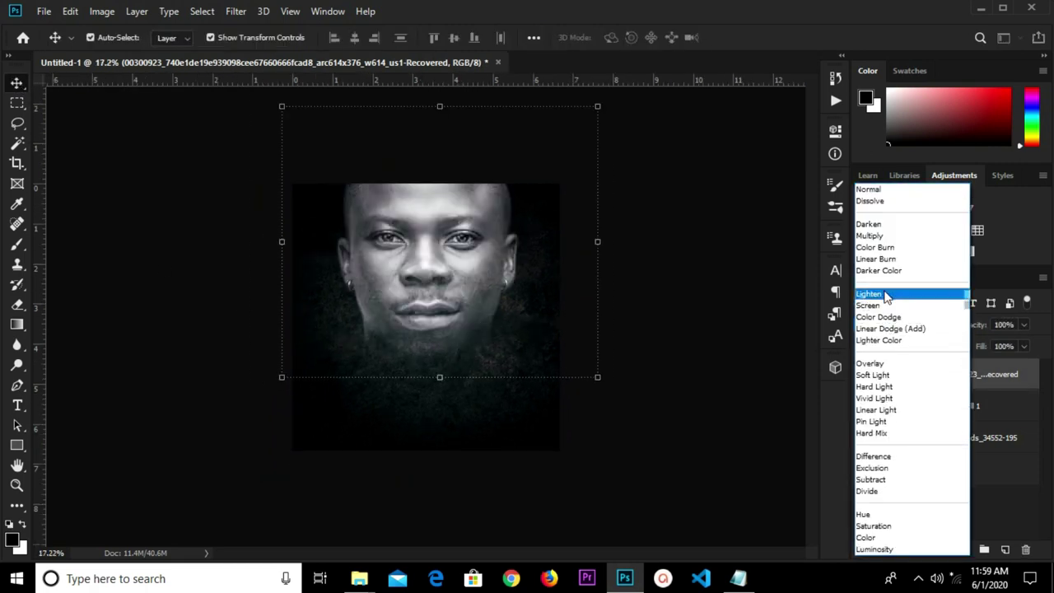
click(878, 238)
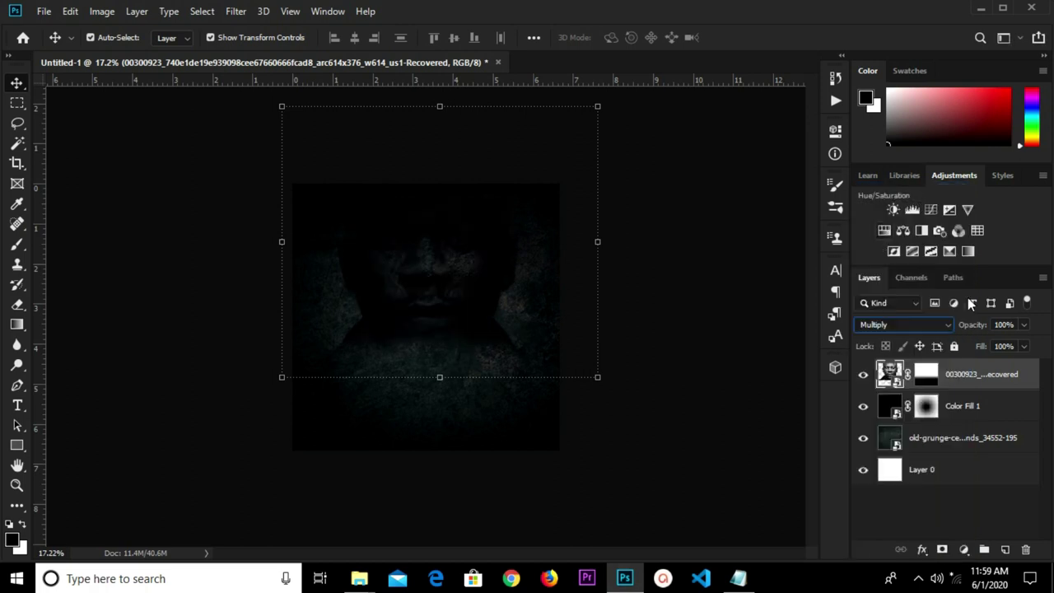
click(1007, 326)
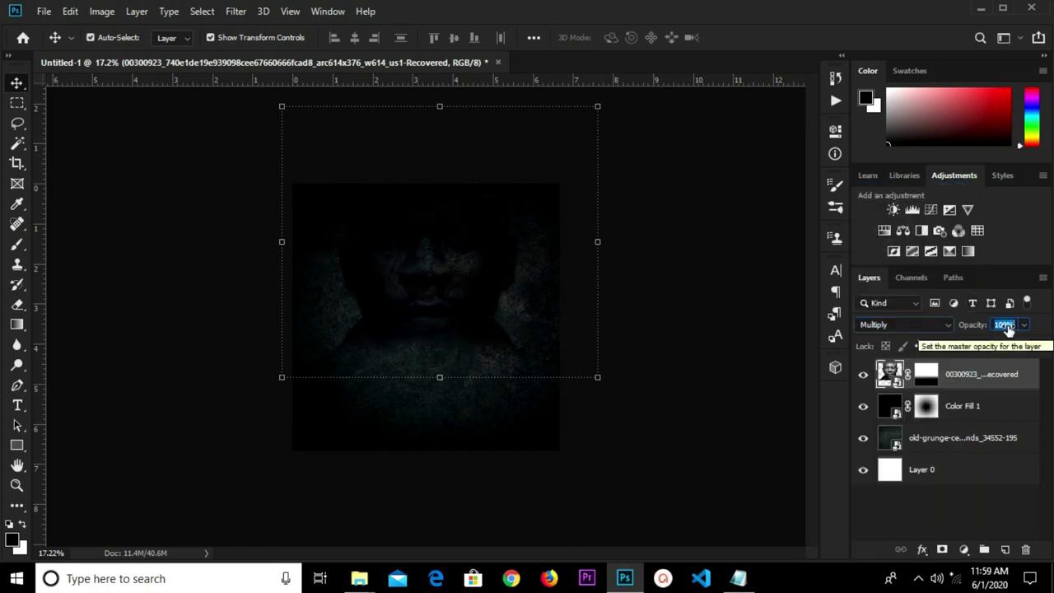
text(7)
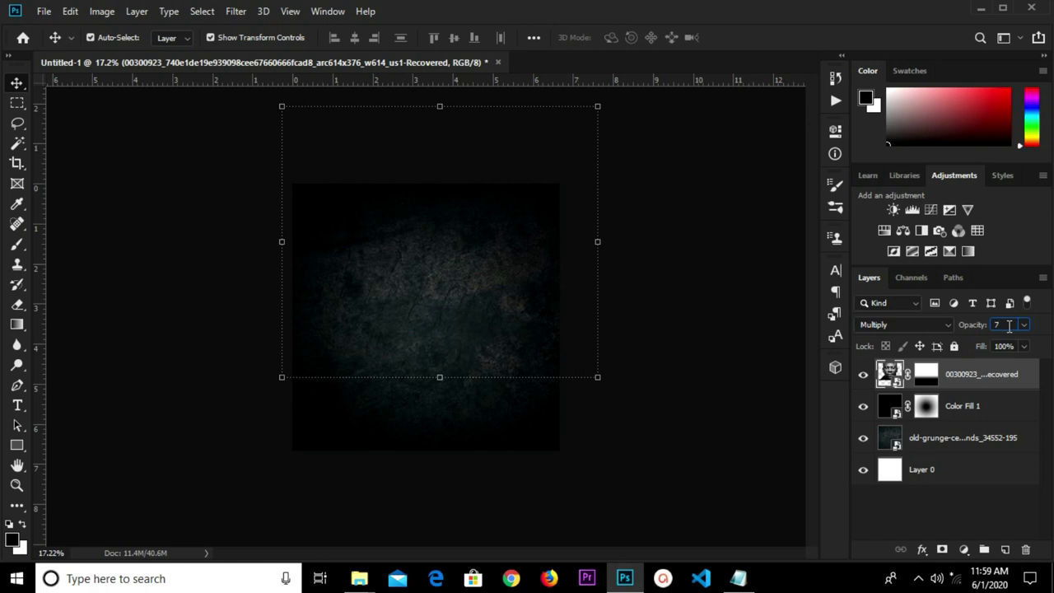
text(3)
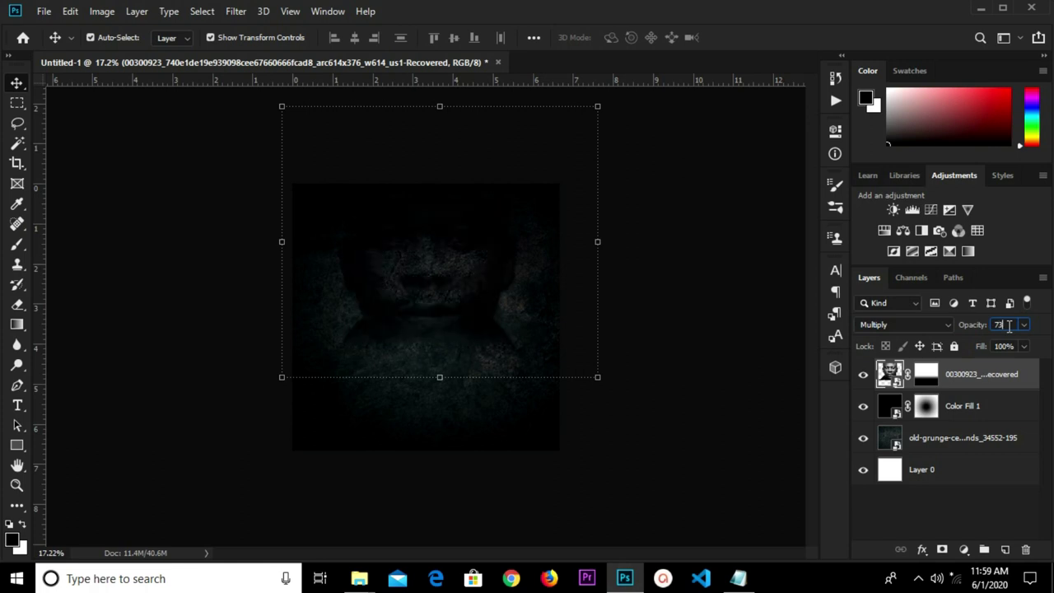
click(687, 329)
Move the portrait slightly down so its lower edge sits at about 5.1 in, and nudge it sideways to centre the face.
scroll(436, 262, up, 3)
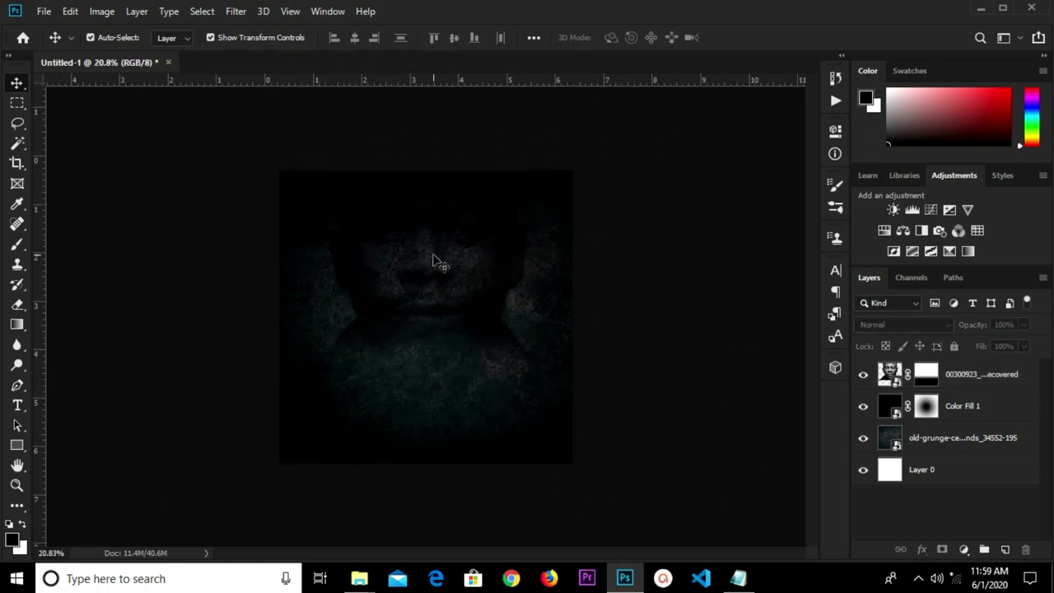
drag(437, 262, 459, 233)
click(696, 322)
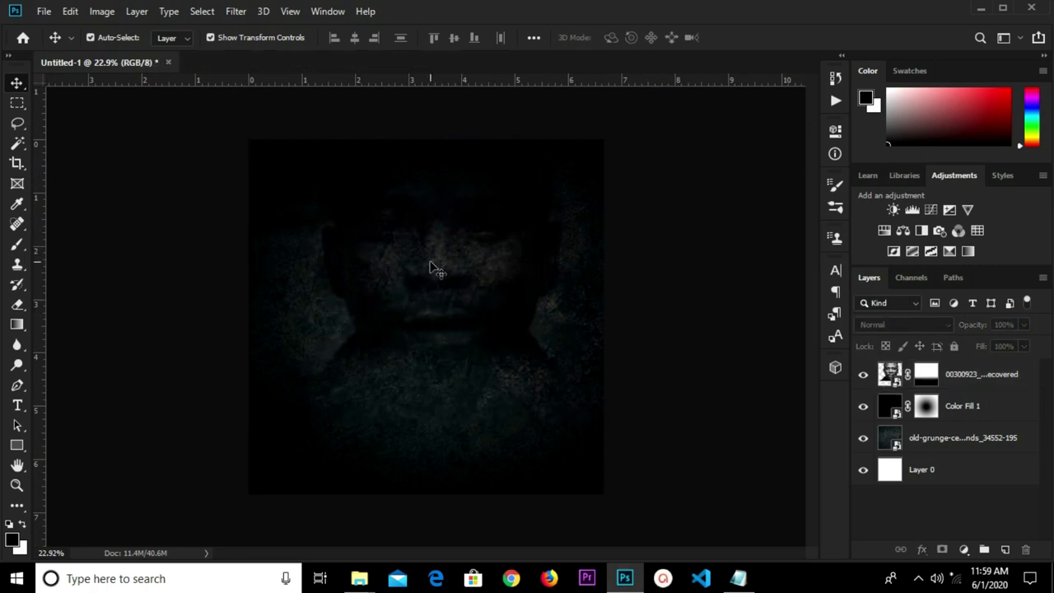
click(435, 267)
key(shift+Left)
key(shift+Left)
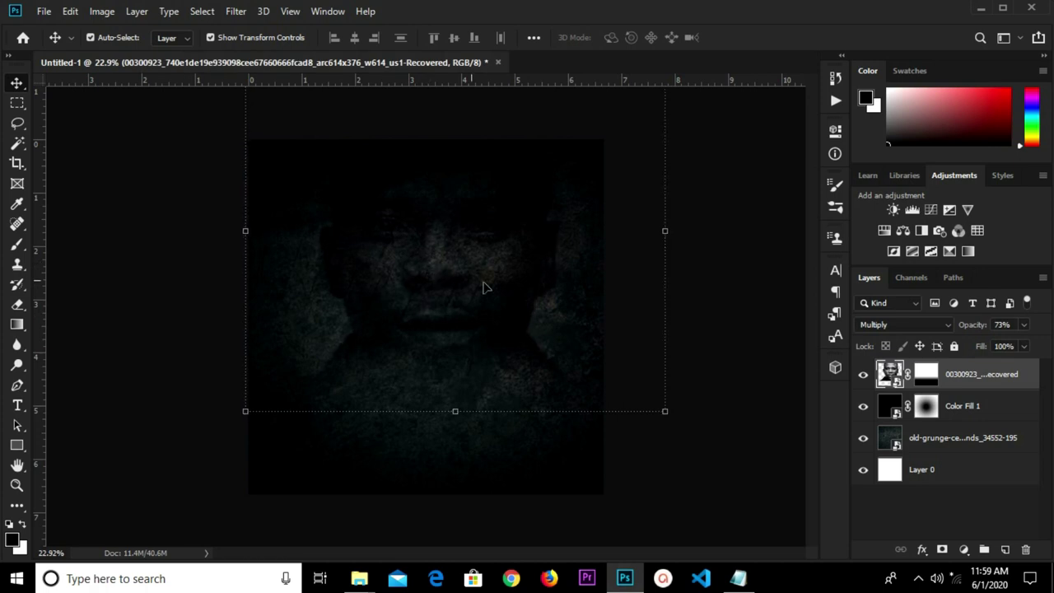
key(ctrl+t)
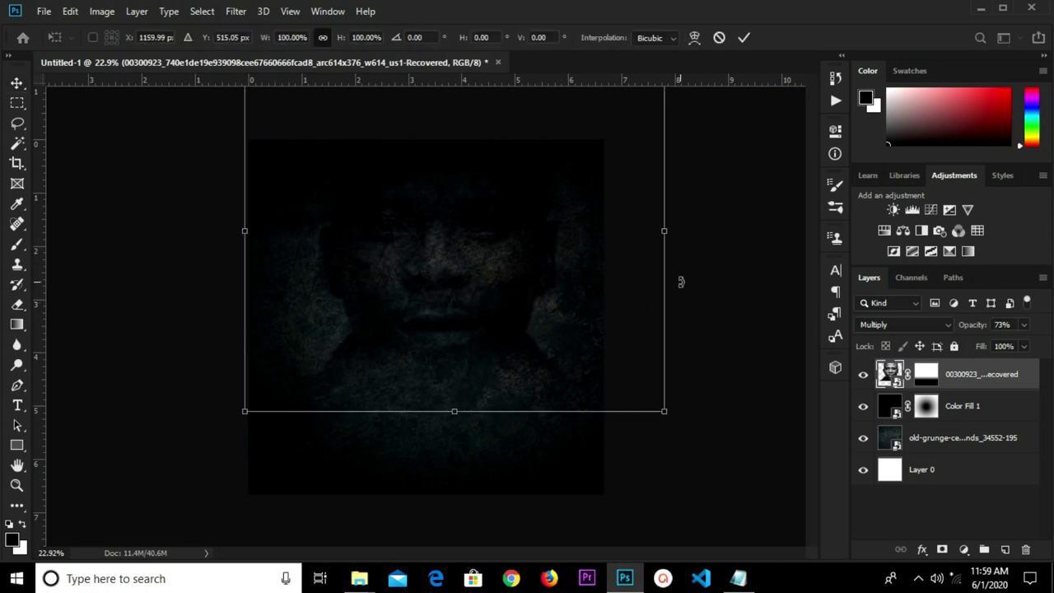
key(Return)
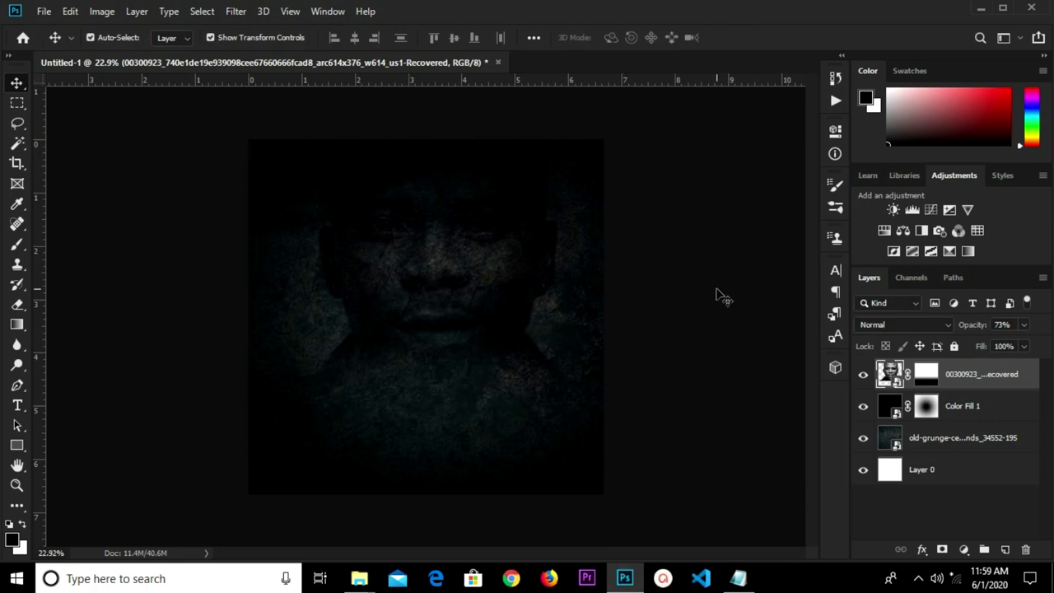
click(718, 317)
Switch to the cover text file in Notepad and copy the line "Record Label Presents".
mouse_move(744, 580)
click(743, 500)
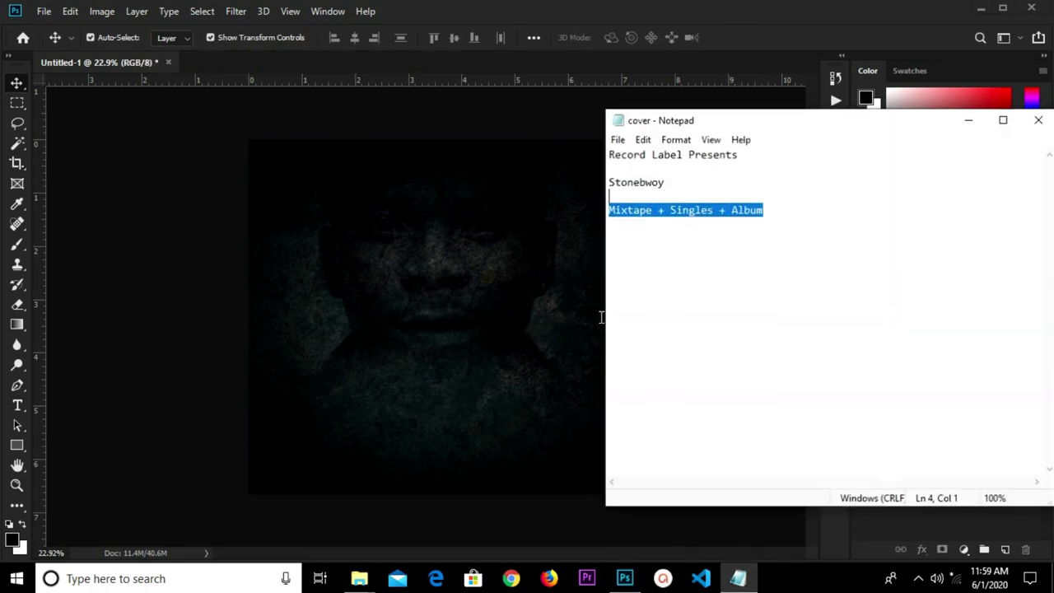
click(748, 156)
drag(742, 151, 599, 142)
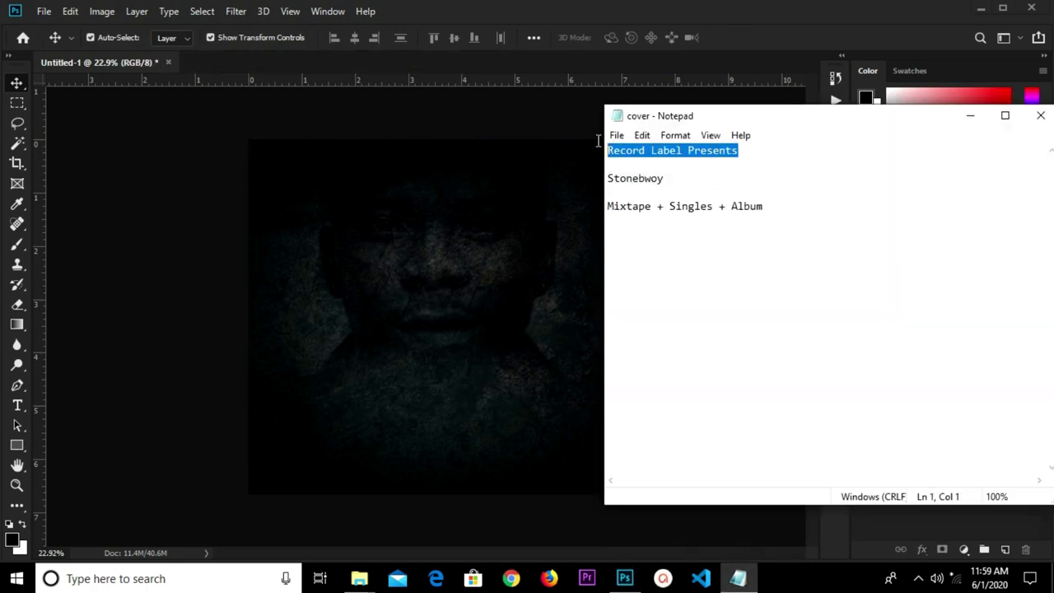
right_click(622, 148)
click(665, 199)
Back in Photoshop, paste the copied line as an 11 pt white (ffffff) text layer over the face.
click(421, 323)
click(17, 405)
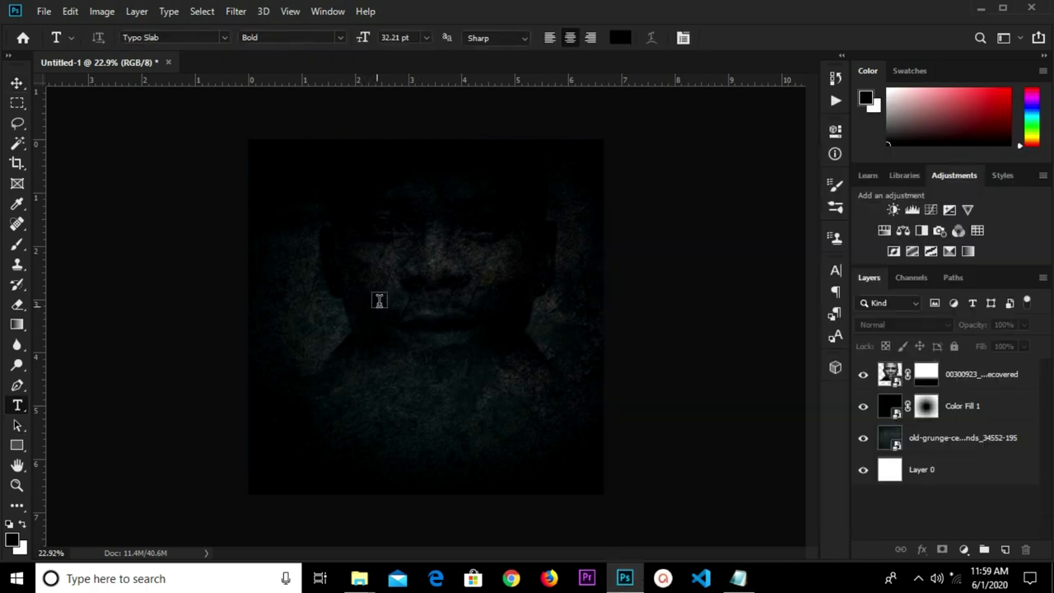
click(427, 38)
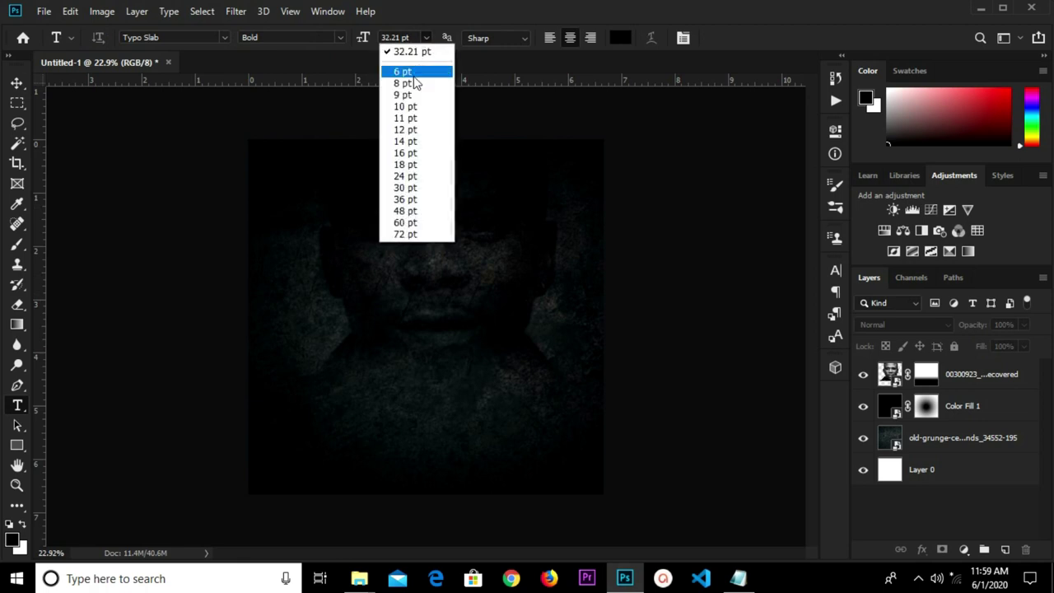
click(414, 120)
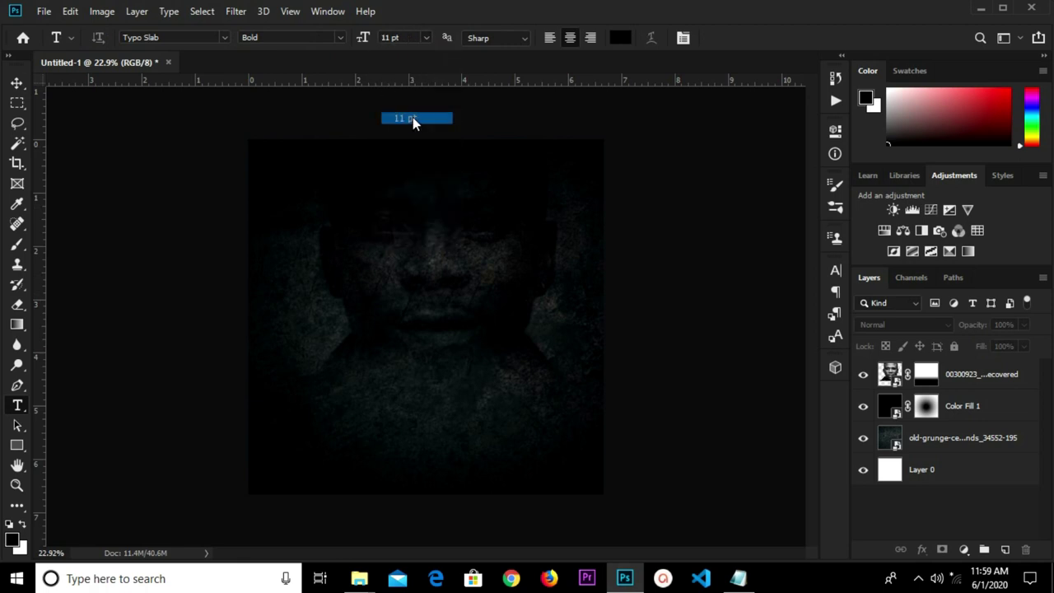
click(619, 38)
text(ffffff)
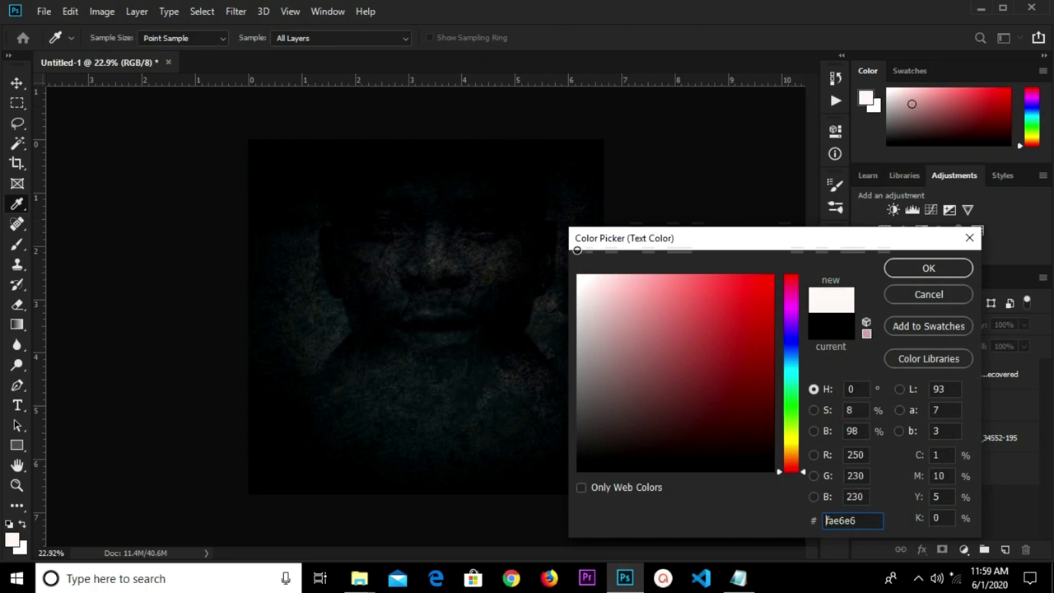
click(898, 270)
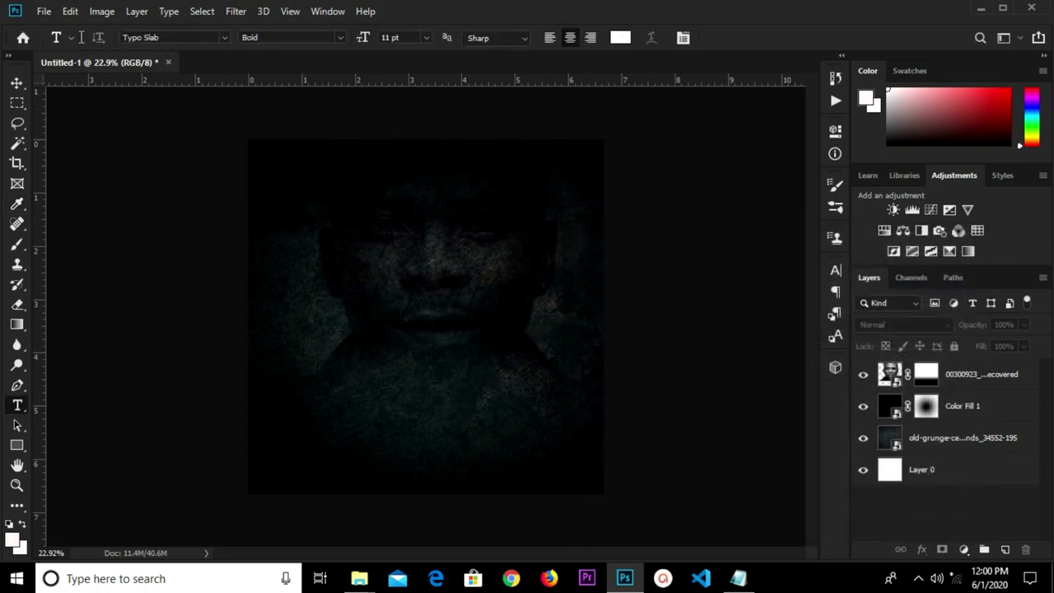
click(374, 252)
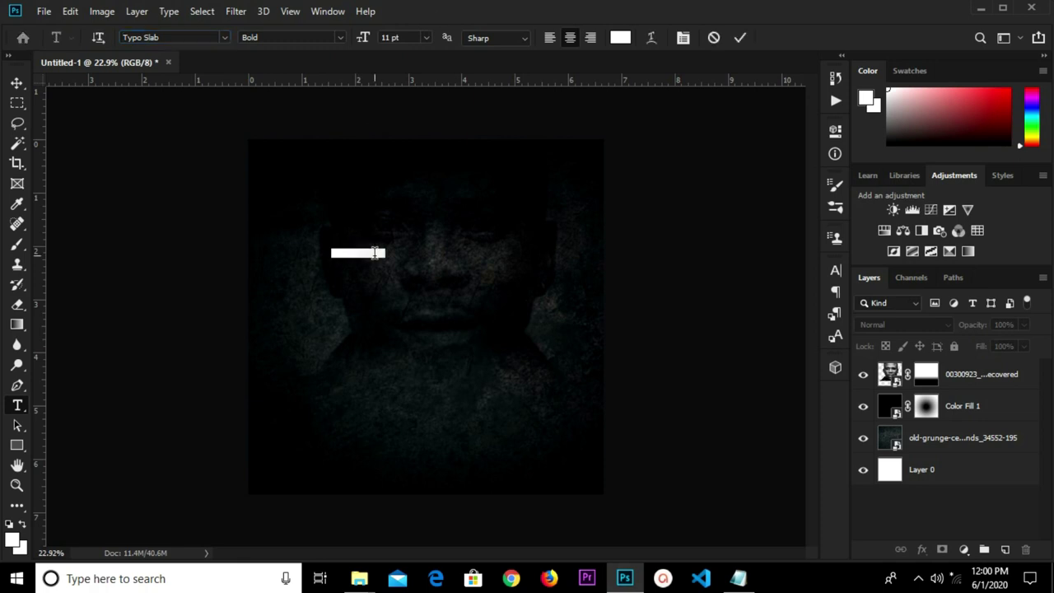
key(ctrl+v)
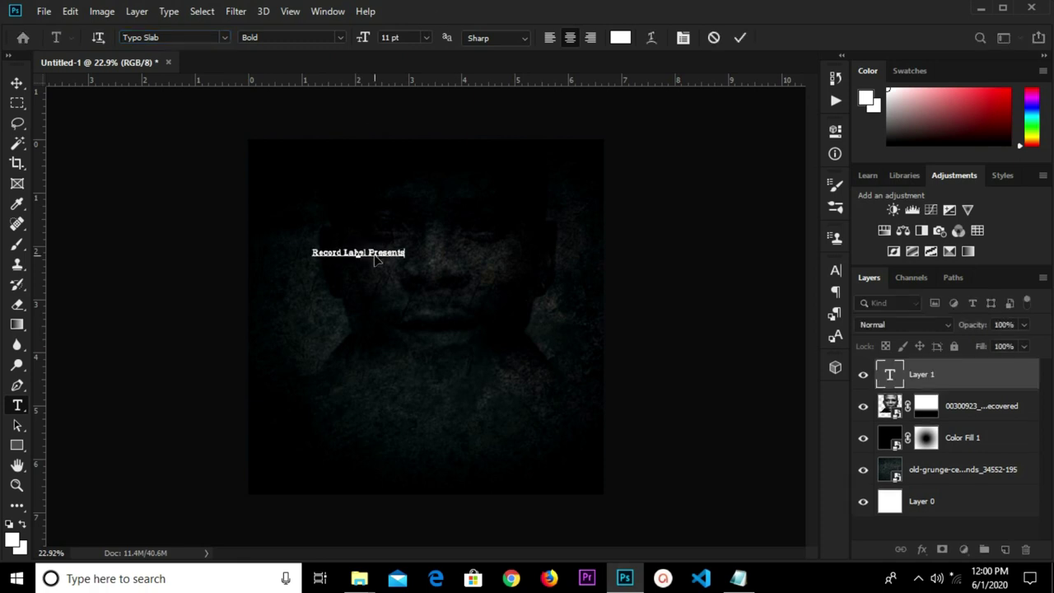
click(15, 83)
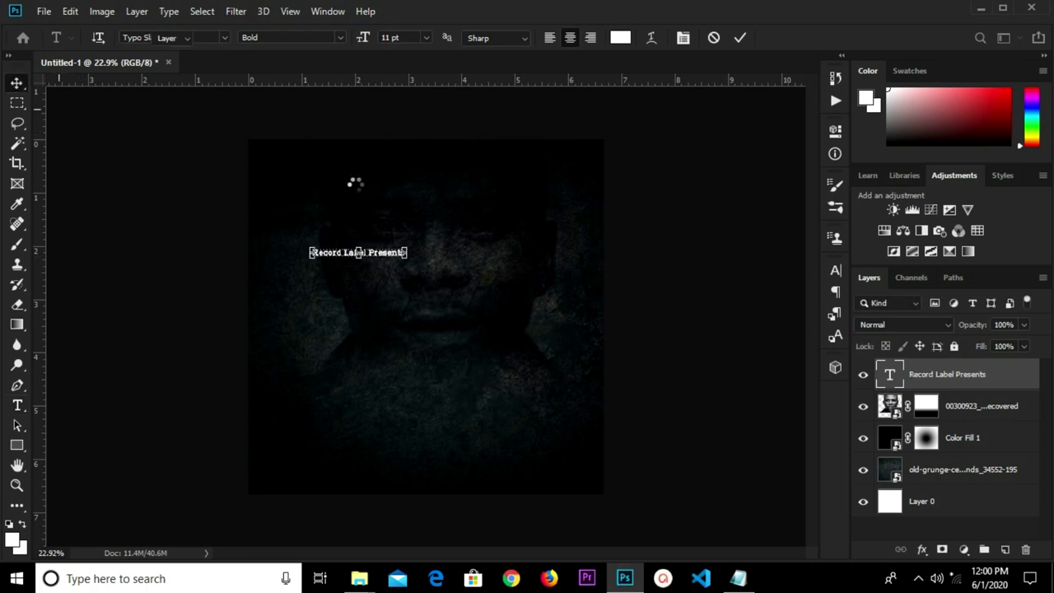
Centre the "Record Label Presents" text horizontally on the canvas and move it up to about 0.2 in below the upper edge.
scroll(355, 183, up, 2)
key(ctrl)
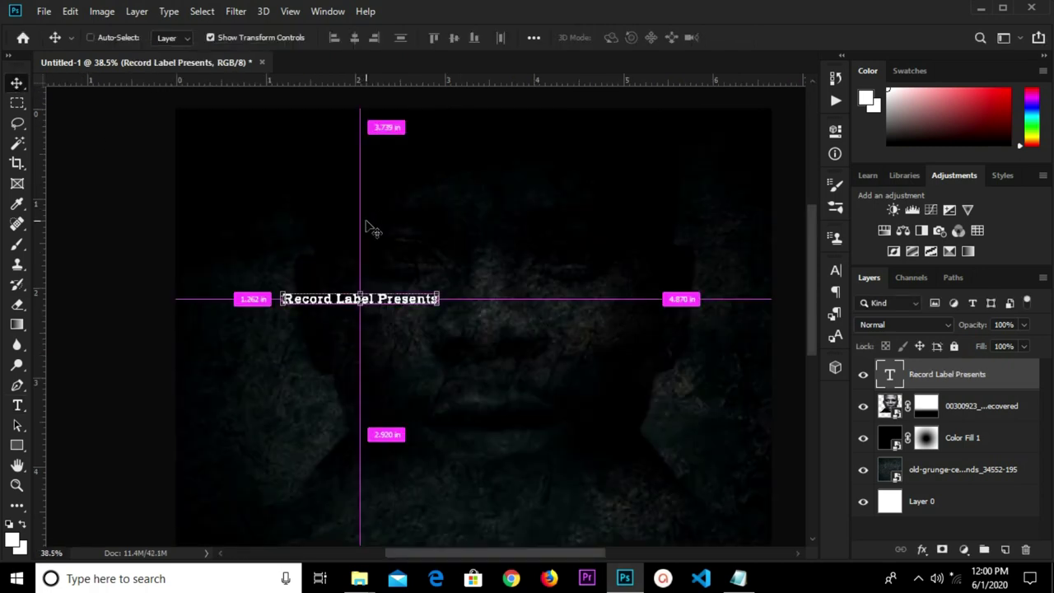
key(ctrl+a)
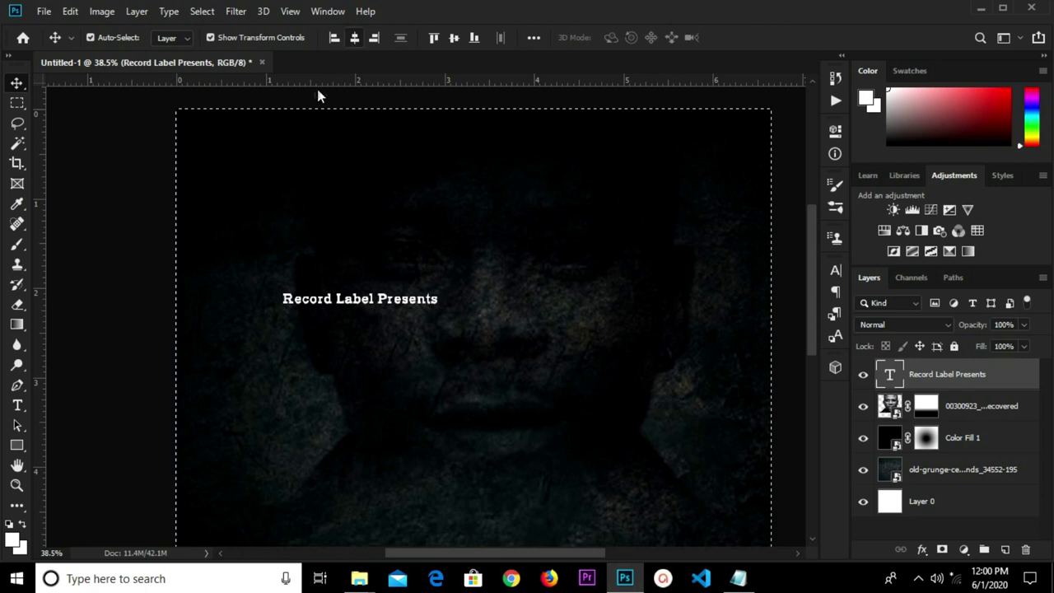
key(ctrl)
key(ctrl+d)
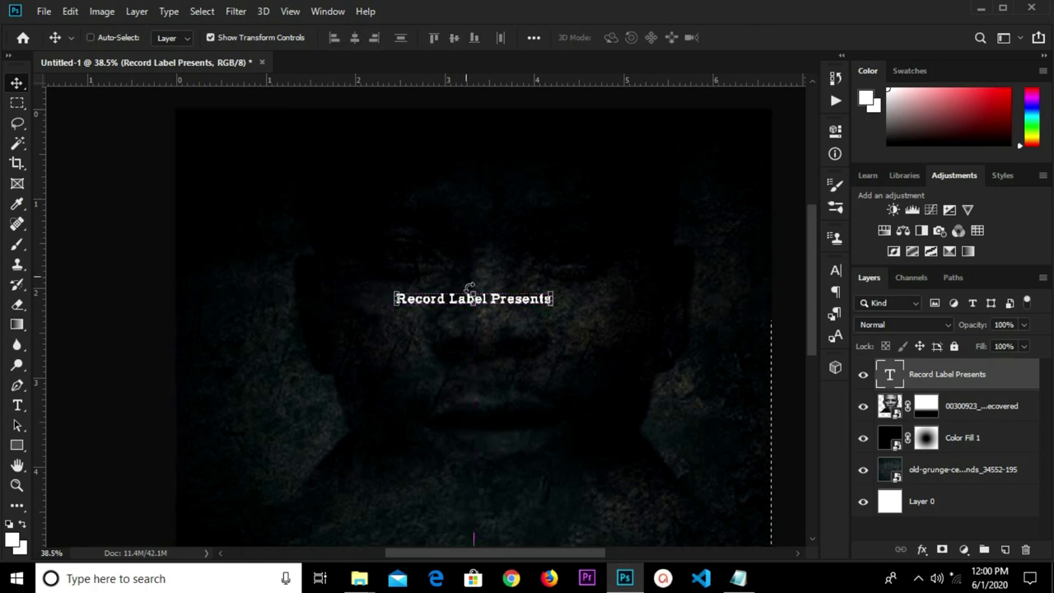
drag(486, 302, 486, 132)
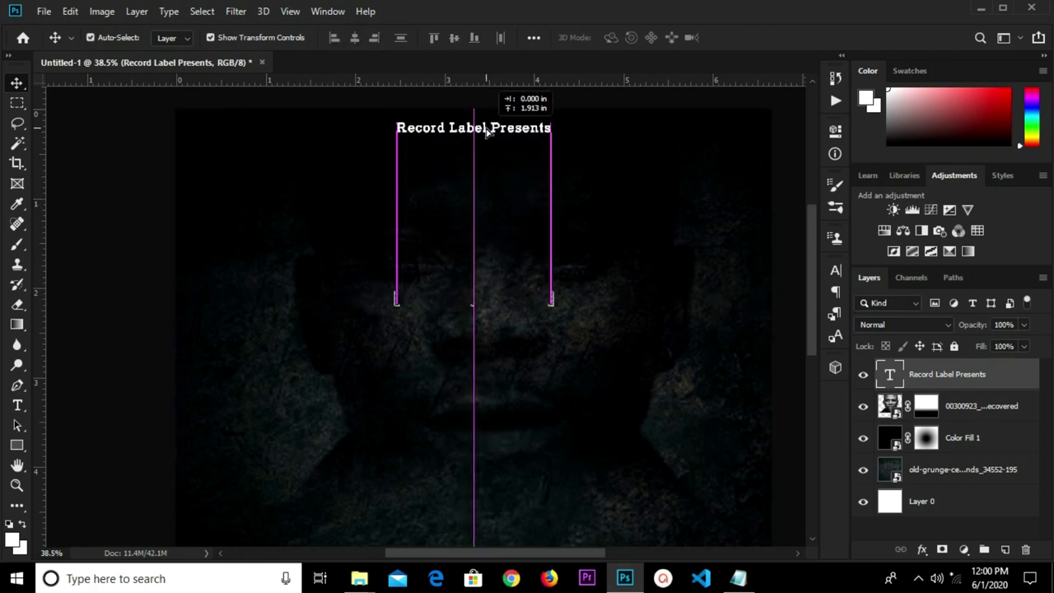
drag(486, 132, 486, 135)
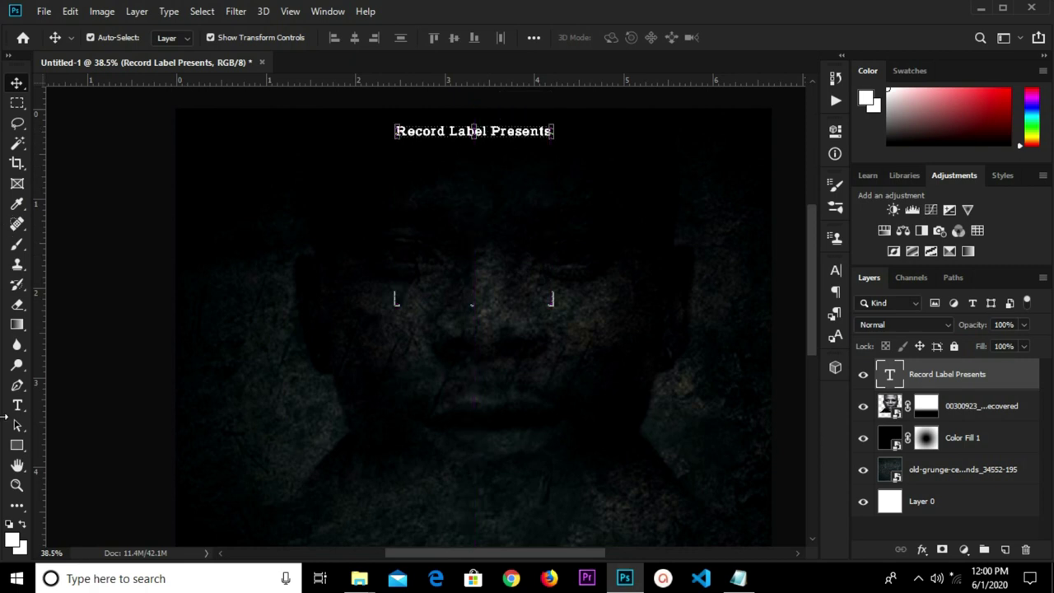
Activate the Custom Shape tool and browse its shape library, keeping the outlined five-point star as the shape to draw.
click(17, 445)
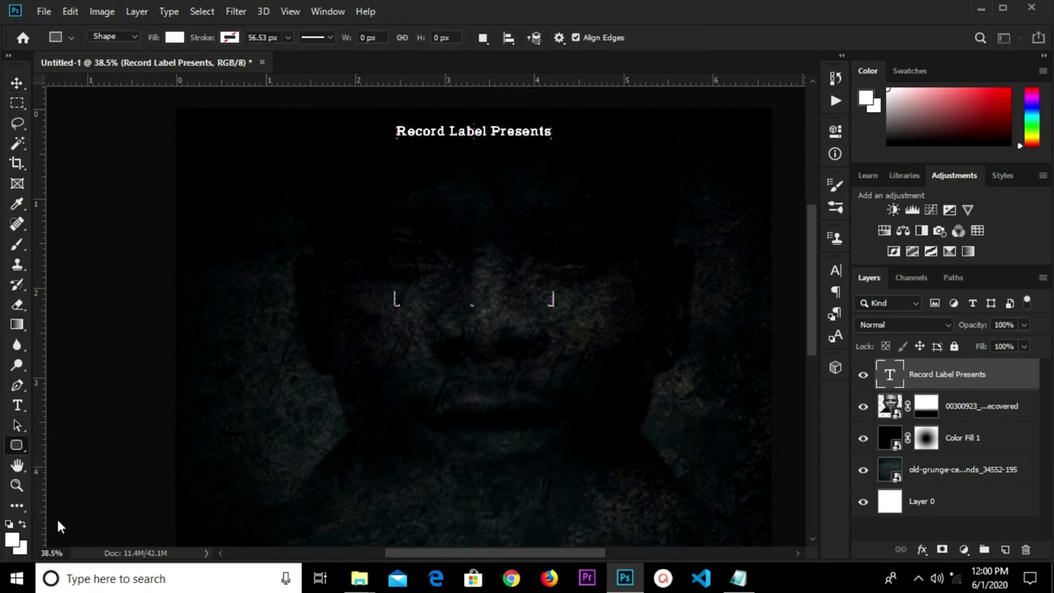
right_click(10, 448)
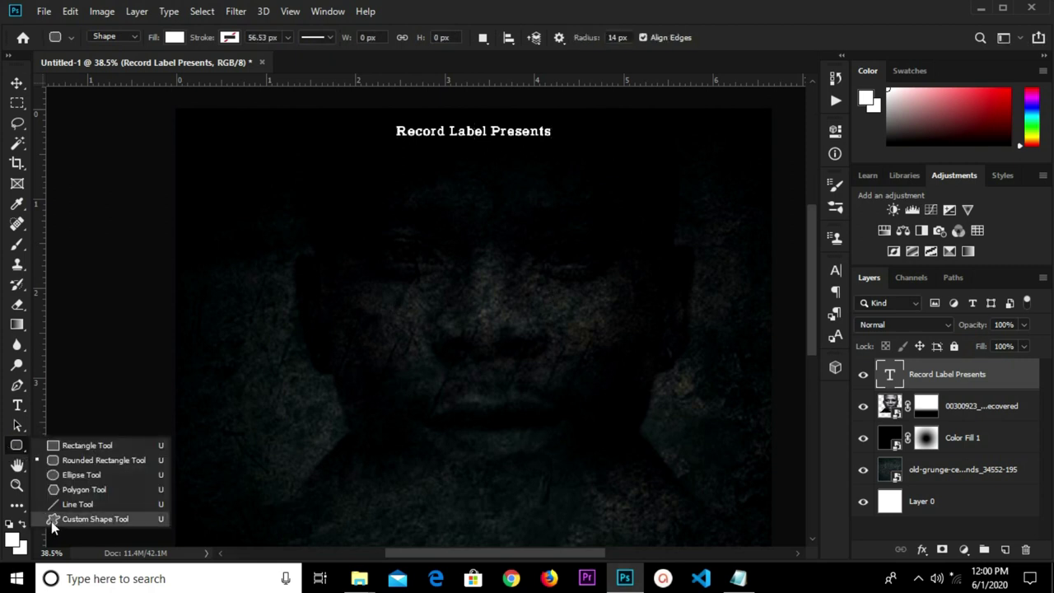
click(51, 519)
click(619, 39)
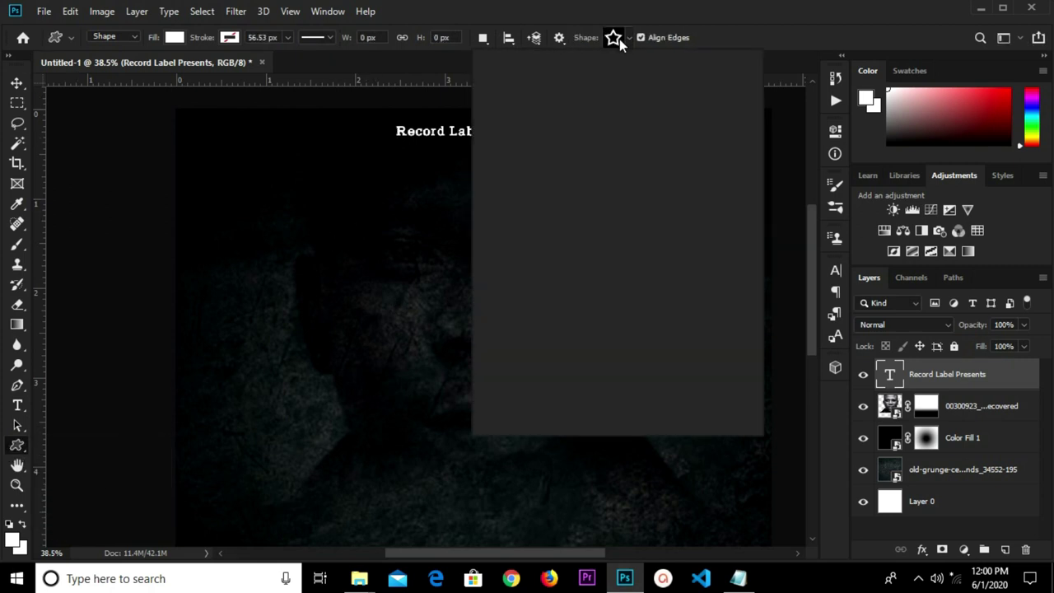
click(614, 41)
click(614, 41)
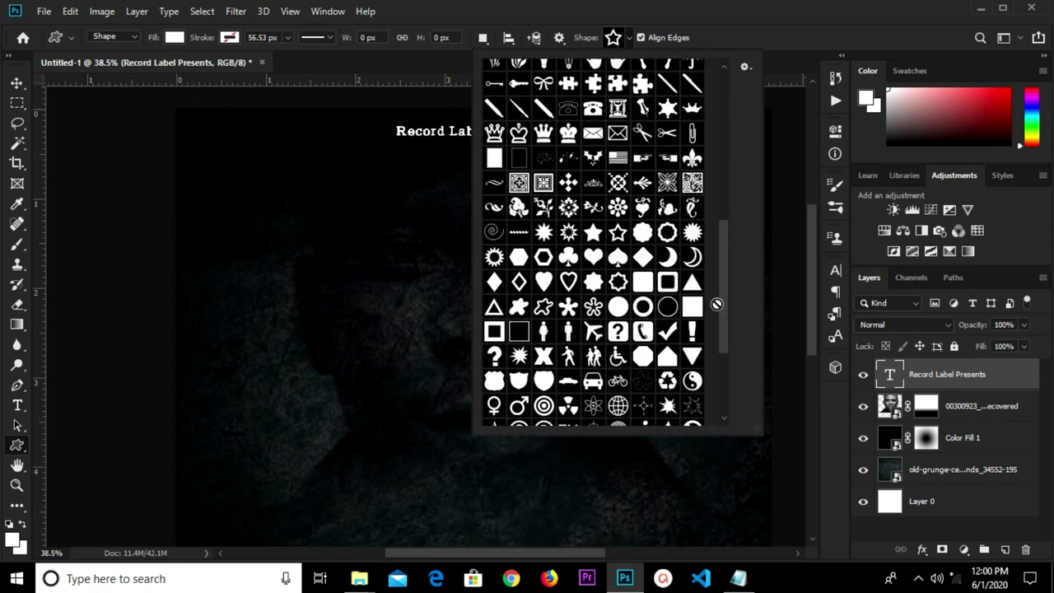
scroll(727, 298, down, 5)
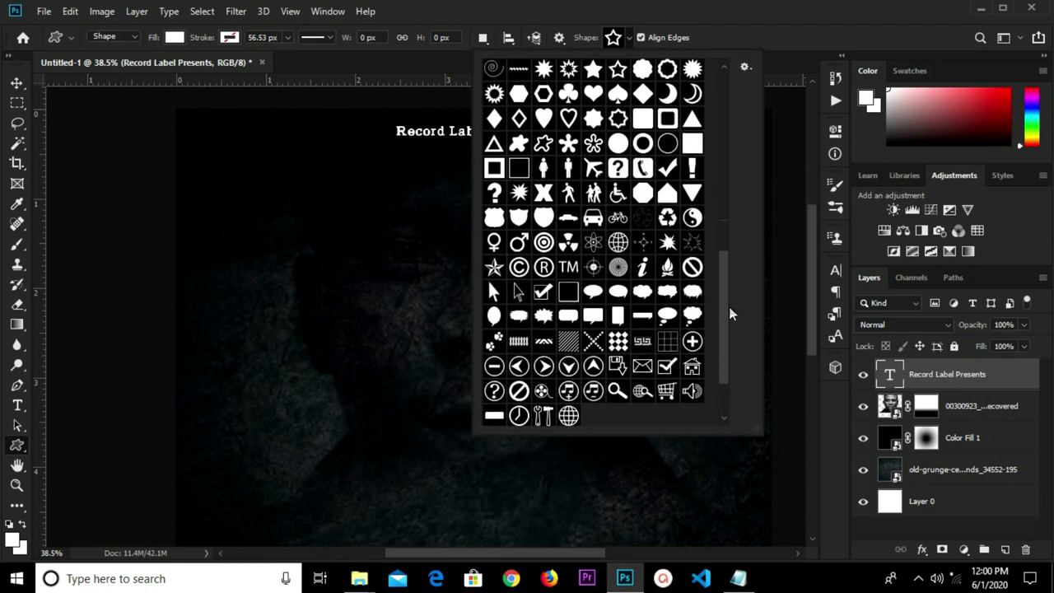
scroll(729, 306, up, 8)
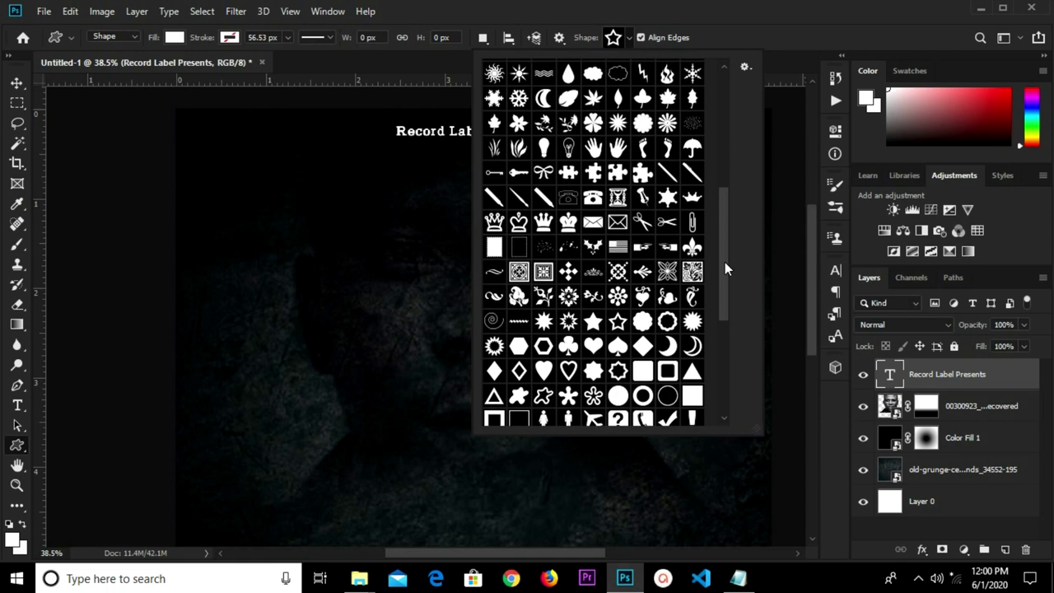
scroll(721, 243, up, 1)
scroll(718, 220, up, 5)
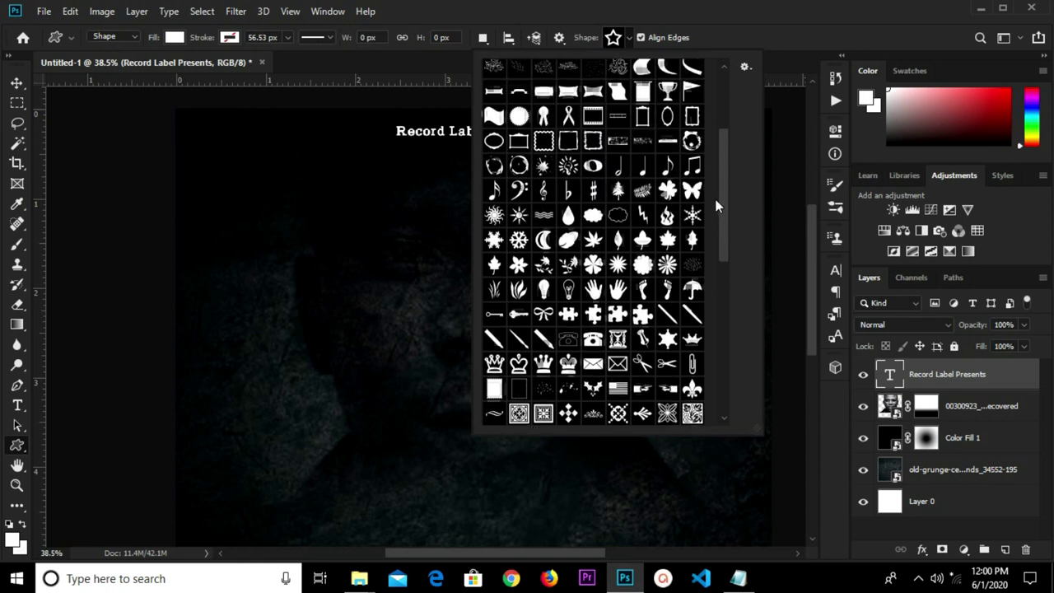
scroll(719, 210, down, 7)
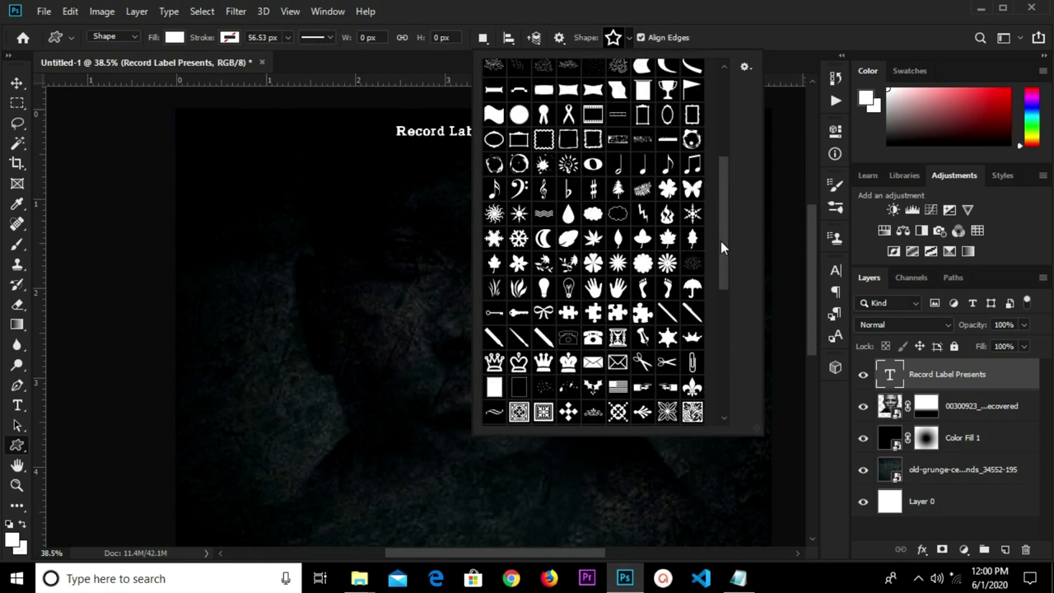
drag(721, 273, 721, 371)
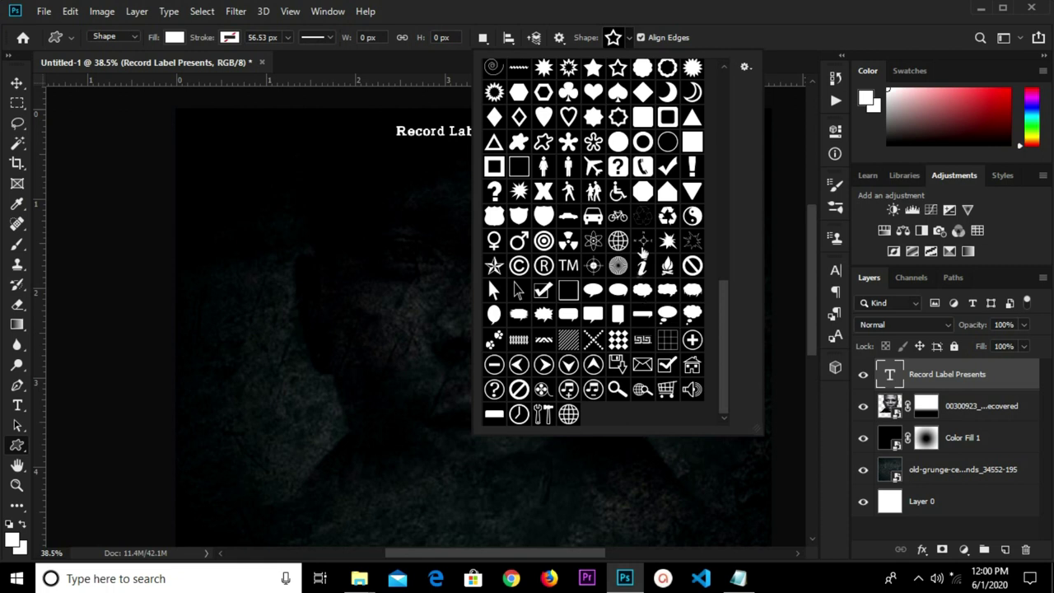
scroll(645, 163, up, 2)
scroll(645, 163, up, 2)
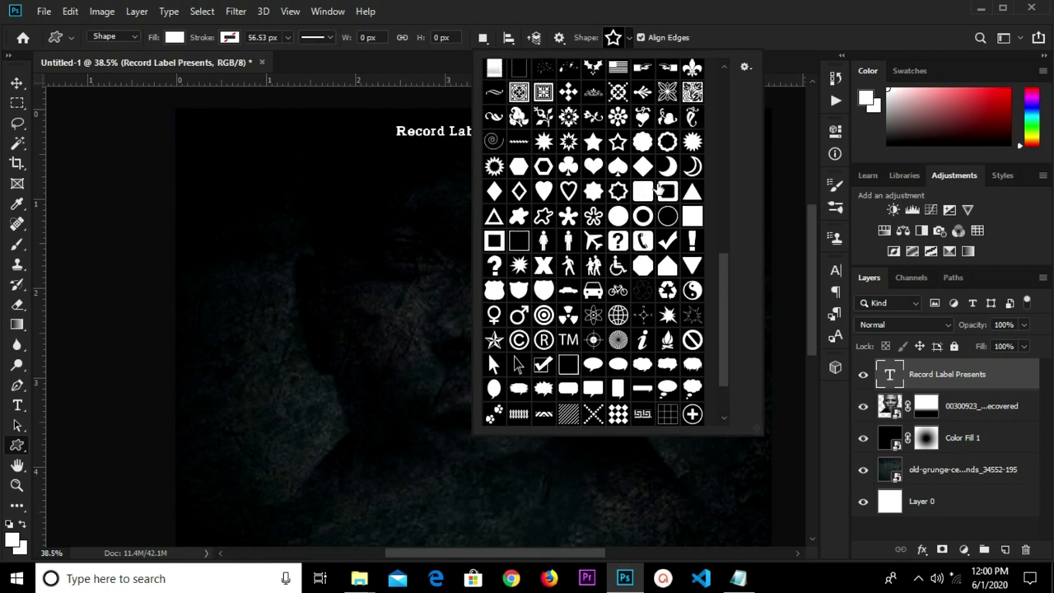
scroll(638, 107, down, 1)
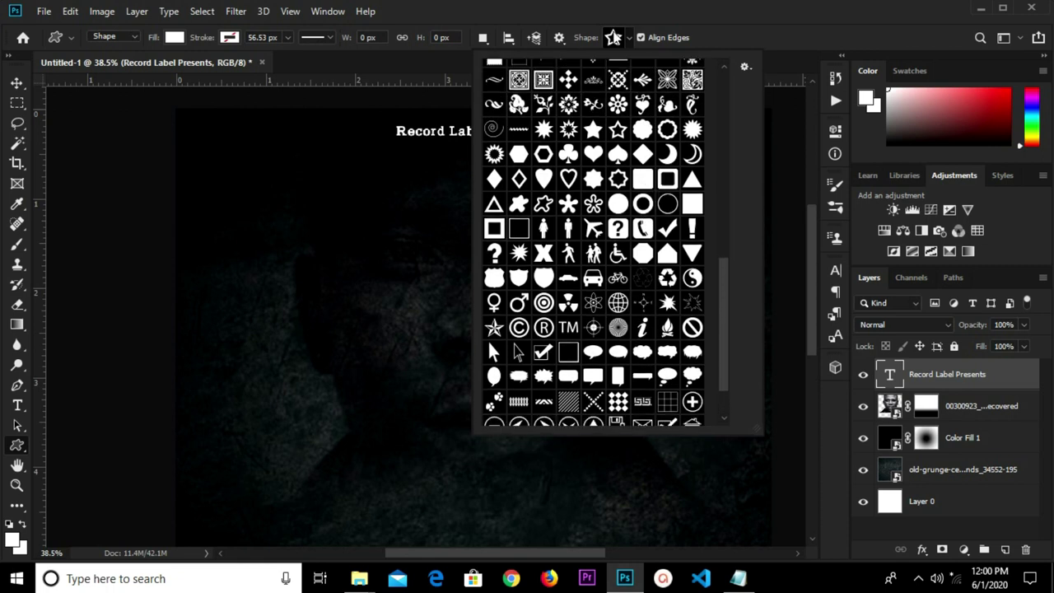
click(613, 37)
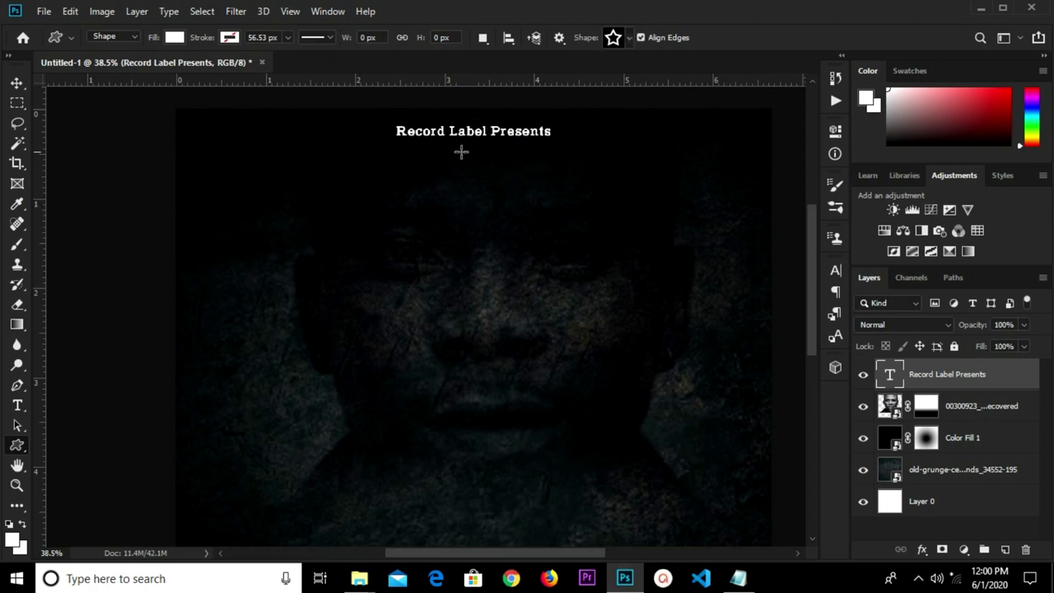
Draw a white outlined star about 70 × 67 px just below the "Record Label Presents" text.
drag(474, 144, 494, 168)
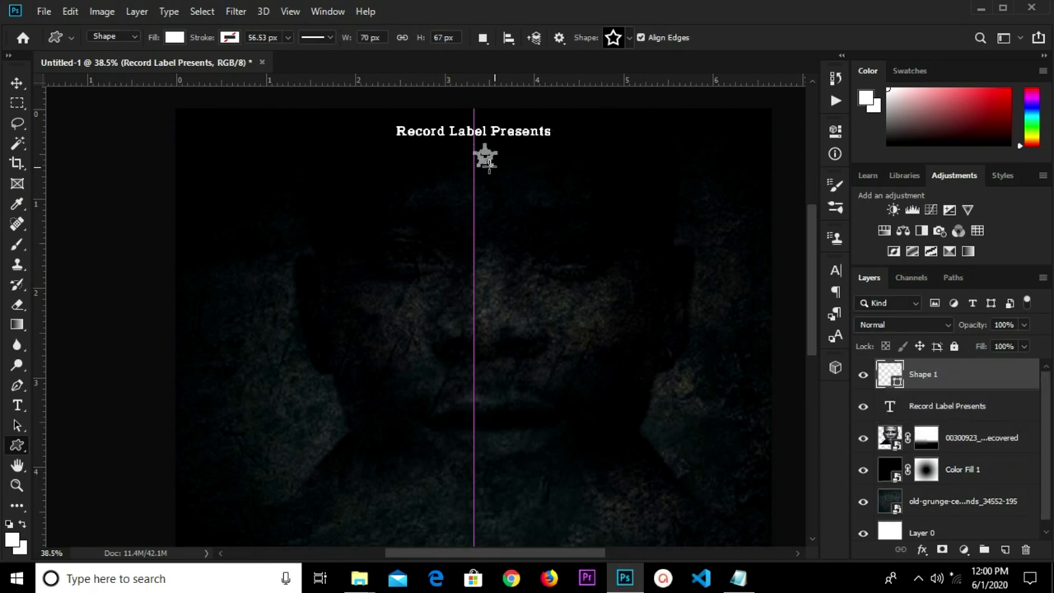
click(175, 38)
click(174, 38)
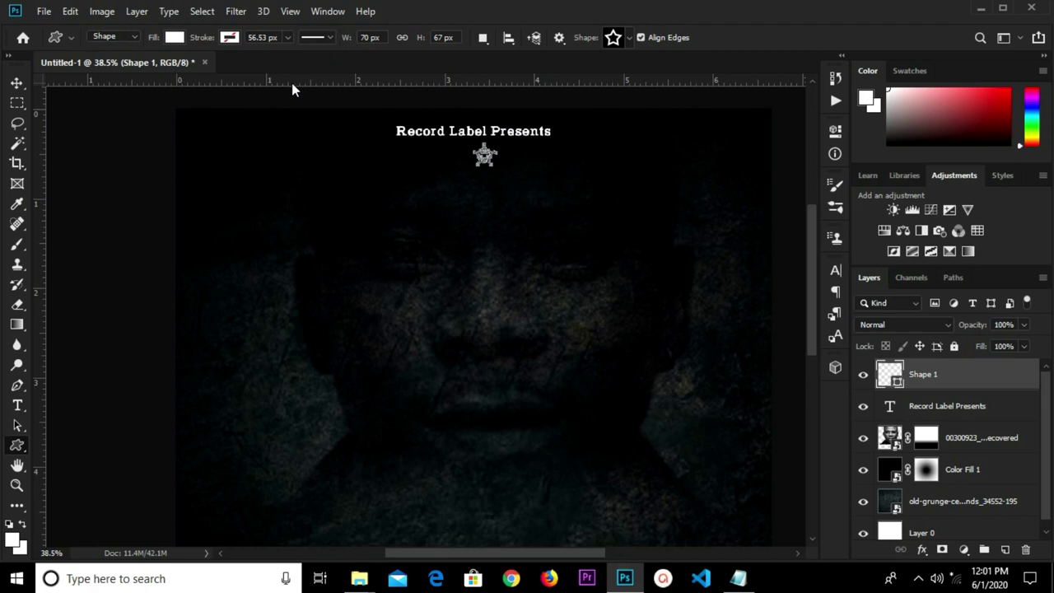
Centre the star horizontally on the canvas and nudge it up slightly closer to the "Record Label Presents" text.
key(v)
key(ctrl+a)
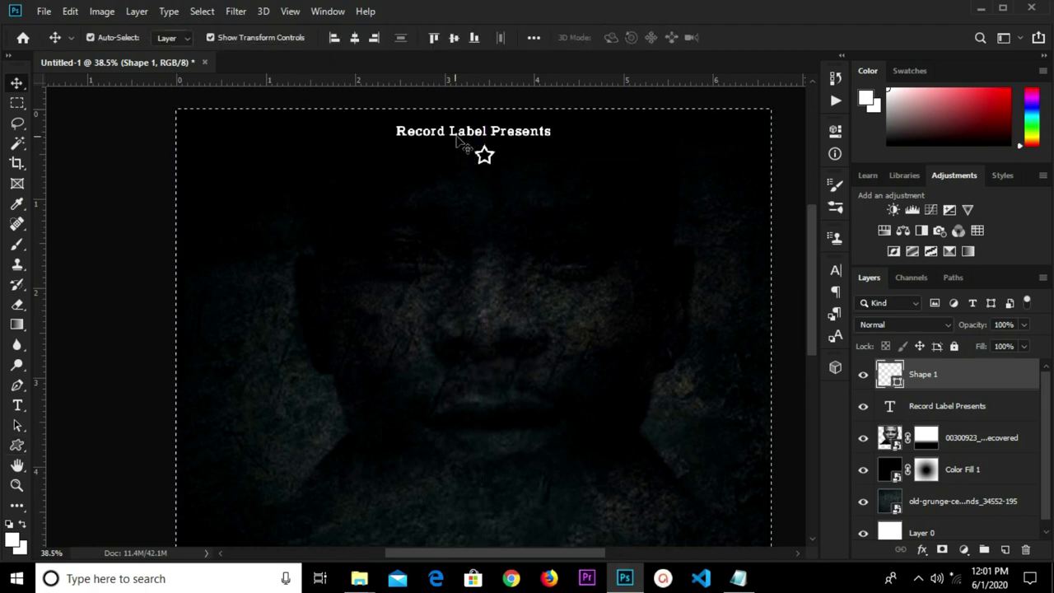
click(355, 38)
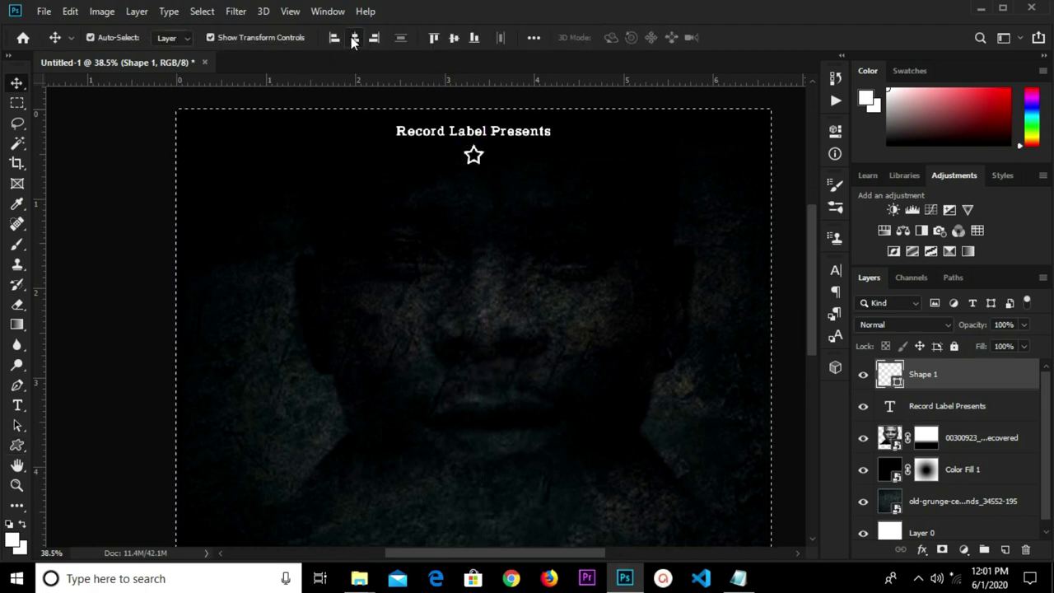
key(ctrl+d)
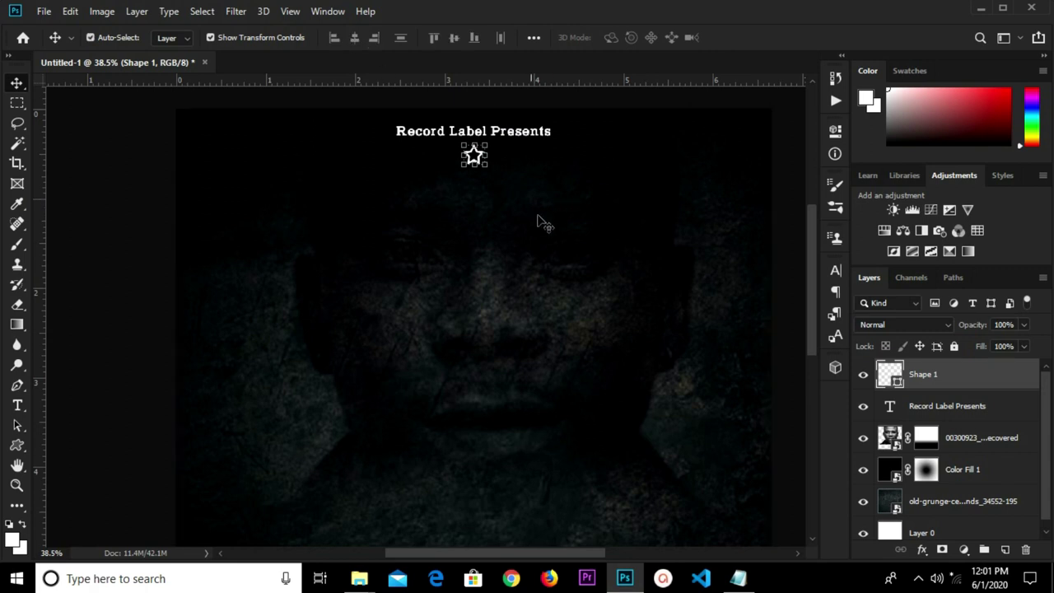
key(Up)
key(Up)
key(Up)
key(Up)
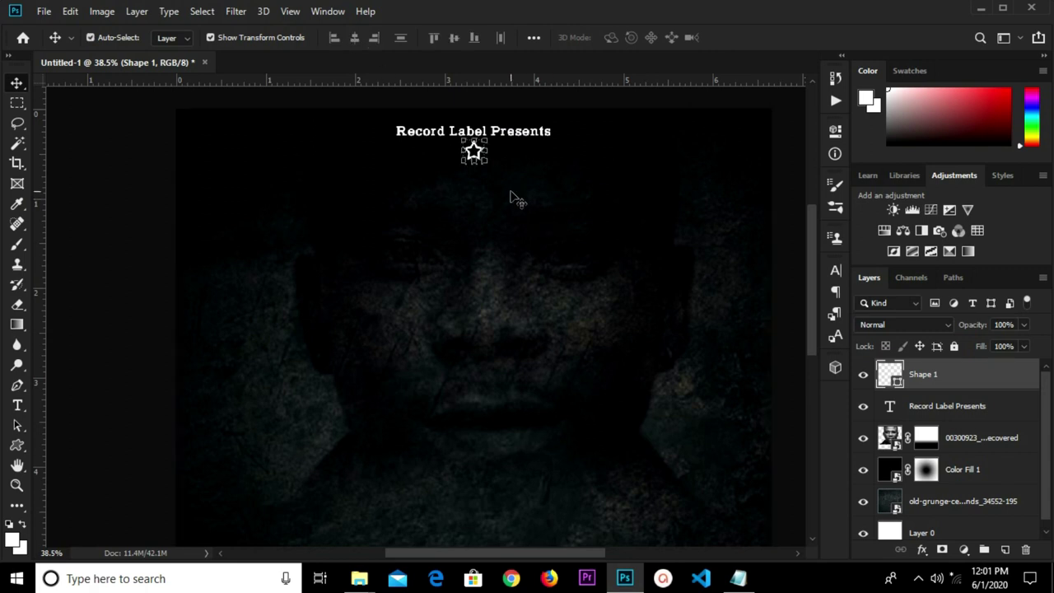
click(91, 271)
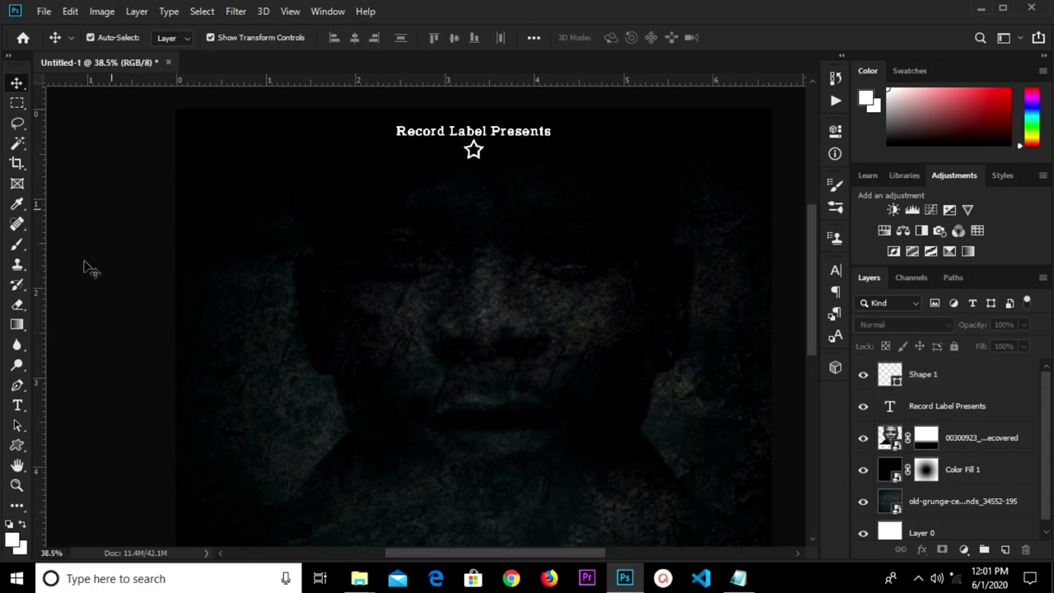
Draw a thin white rectangle about 214 × 4 px under the text, ending just left of the star.
click(16, 445)
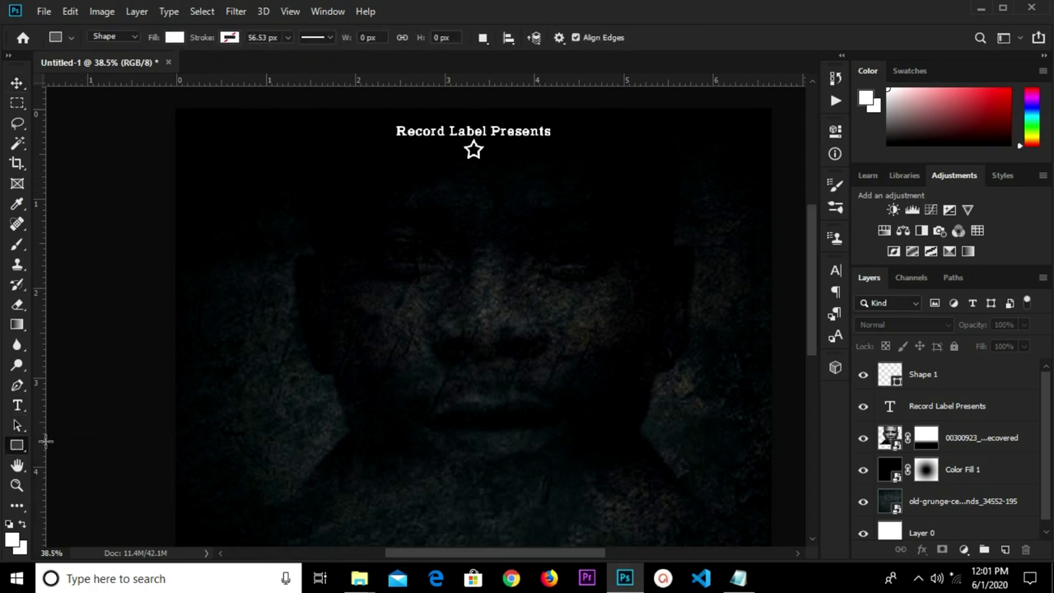
scroll(450, 163, up, 4)
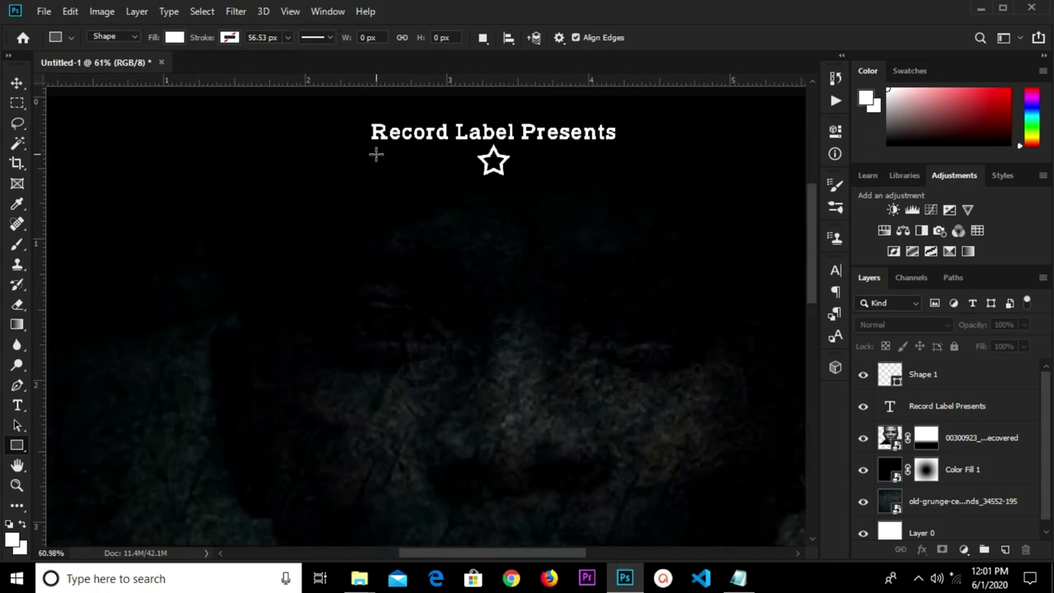
drag(376, 154, 477, 157)
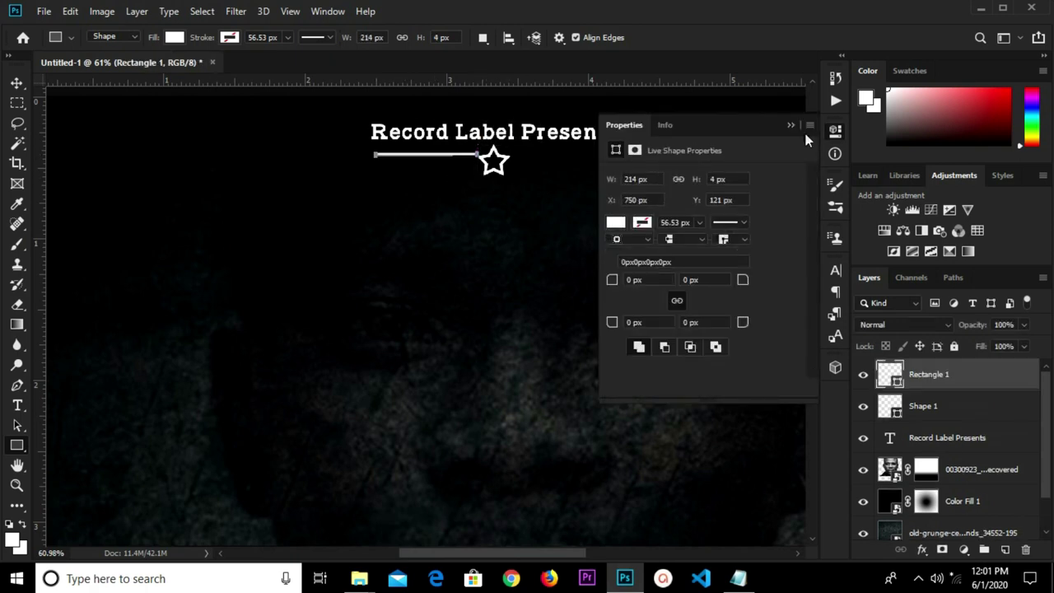
click(790, 127)
Nudge the thin line slightly left and down so it sits better beside the star under the text.
key(v)
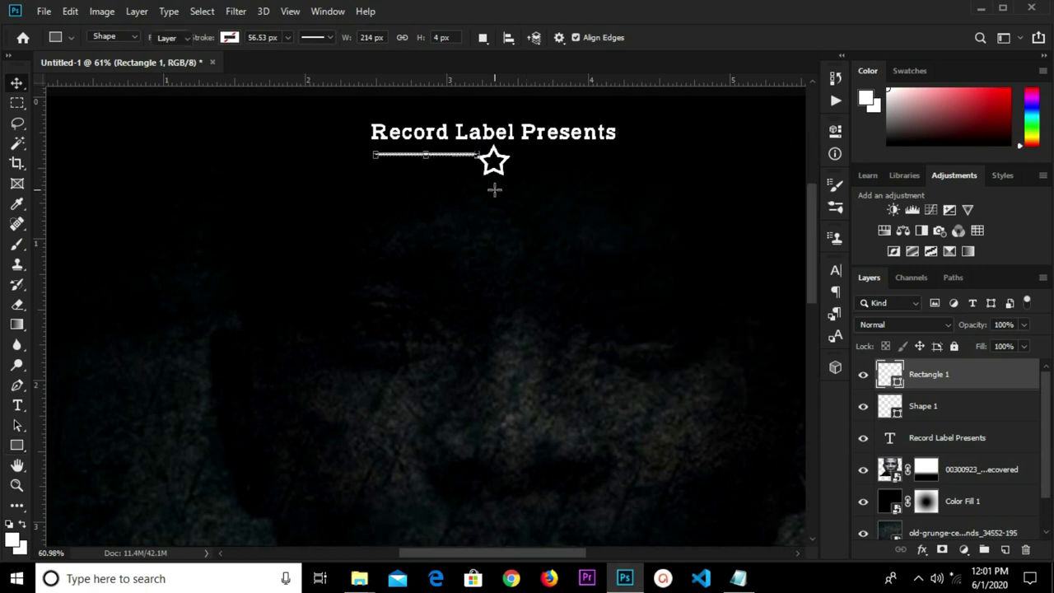
key(Left)
key(Left)
key(Down)
key(Down)
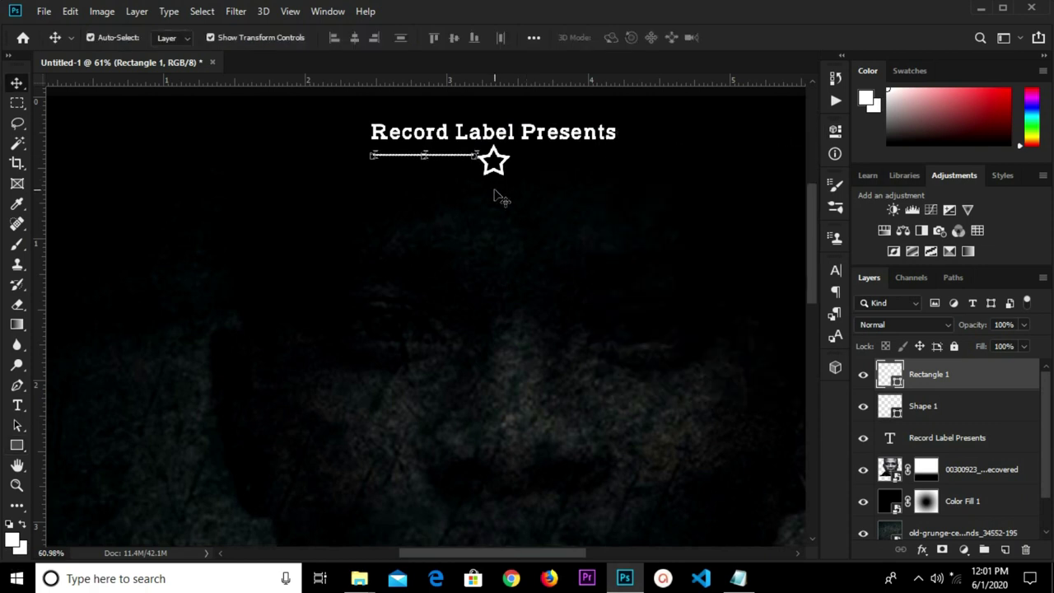
scroll(476, 139, up, 3)
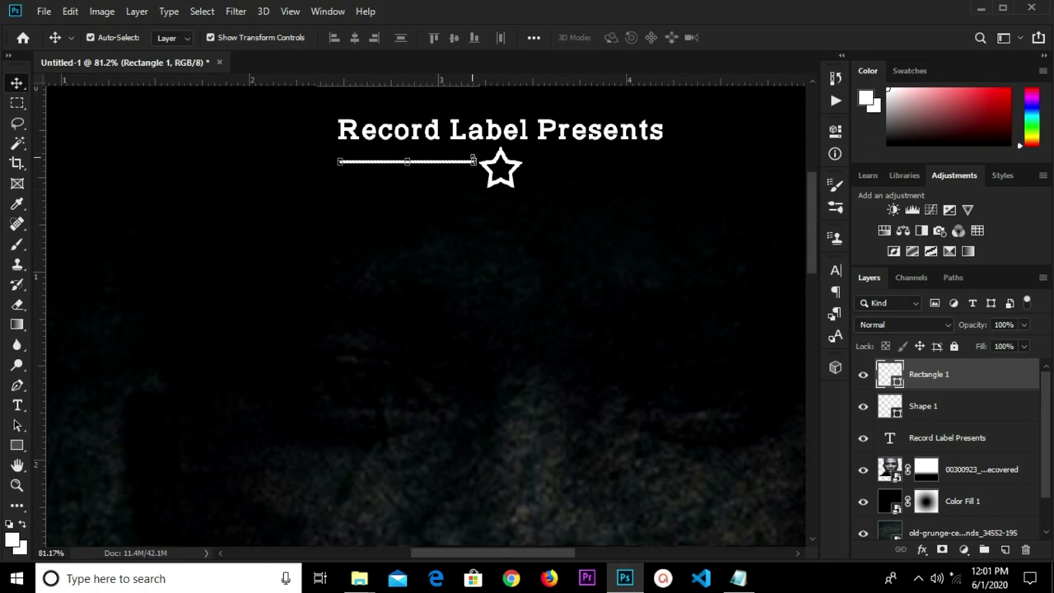
drag(472, 162, 474, 165)
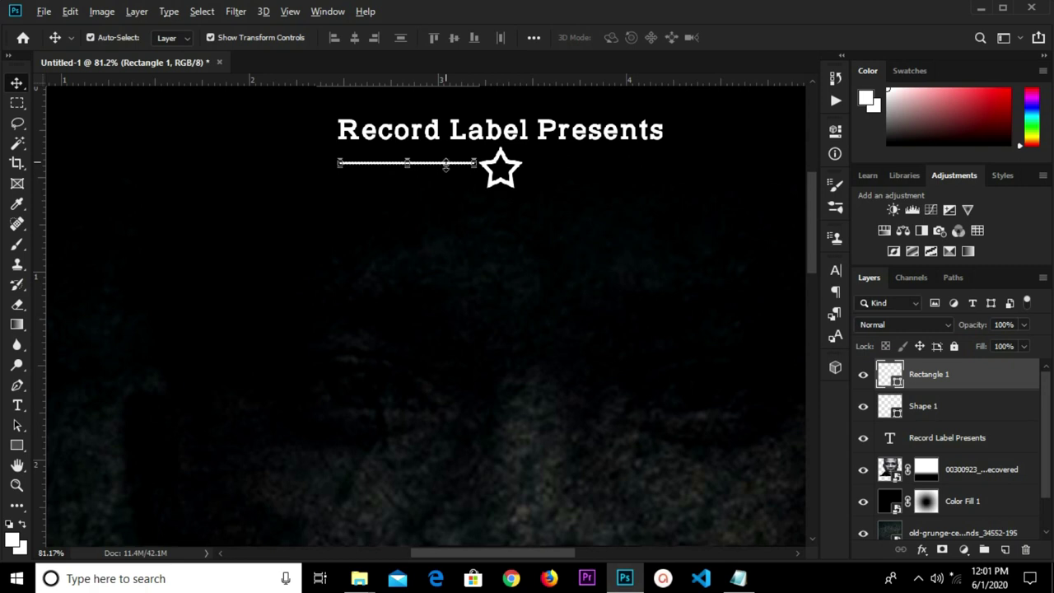
Duplicate the line to the right side of the star and shift the original slightly left to balance the gaps.
drag(445, 165, 634, 175)
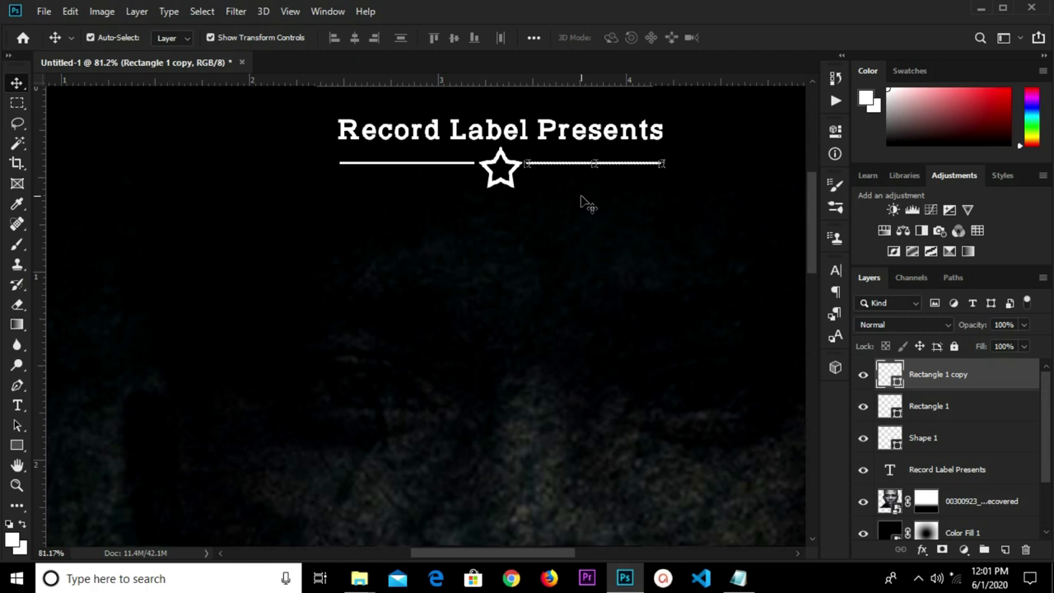
click(445, 166)
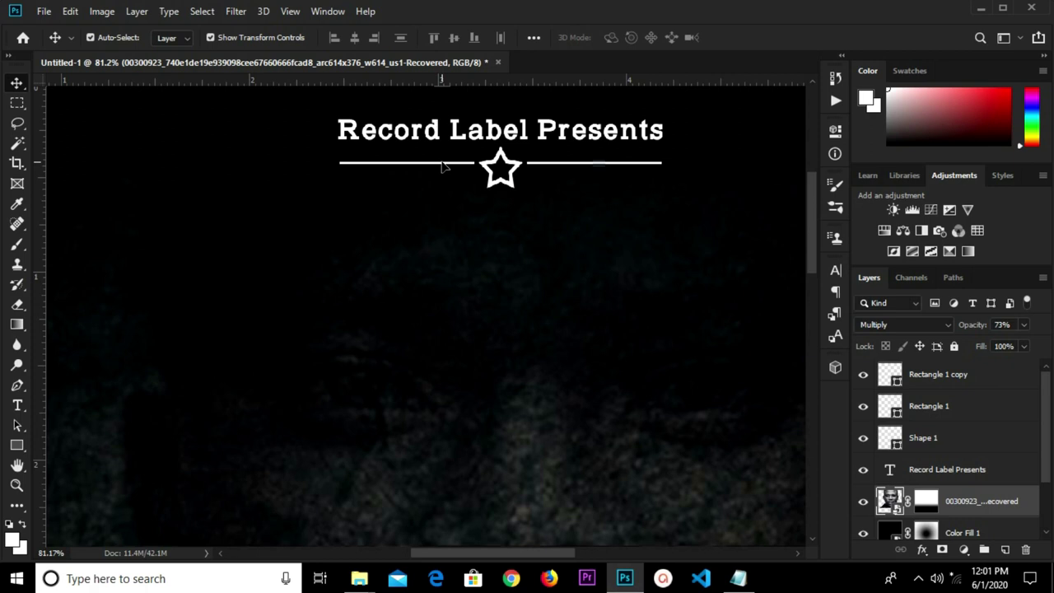
click(442, 167)
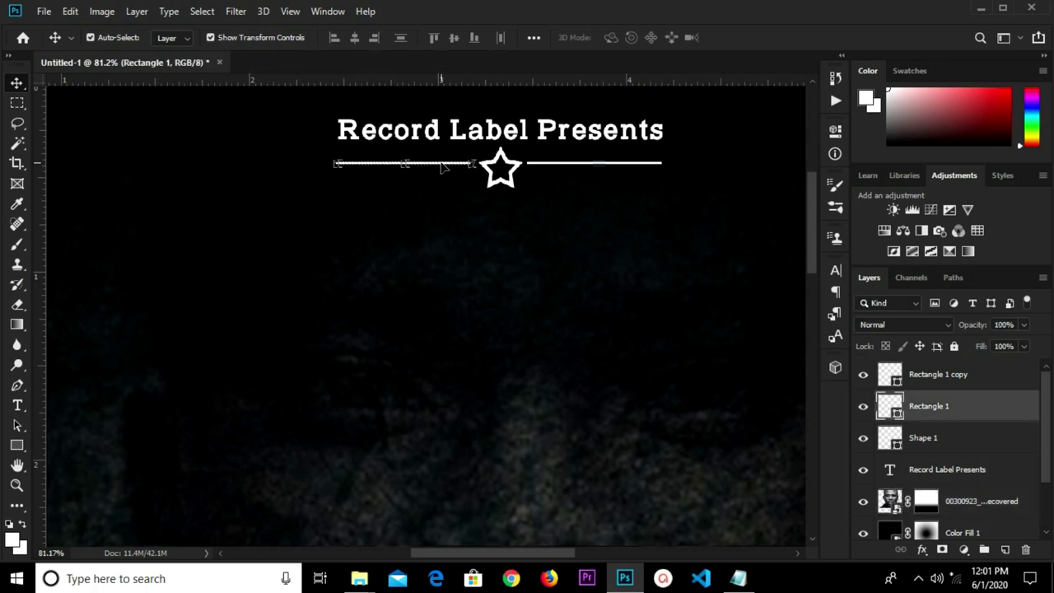
click(548, 170)
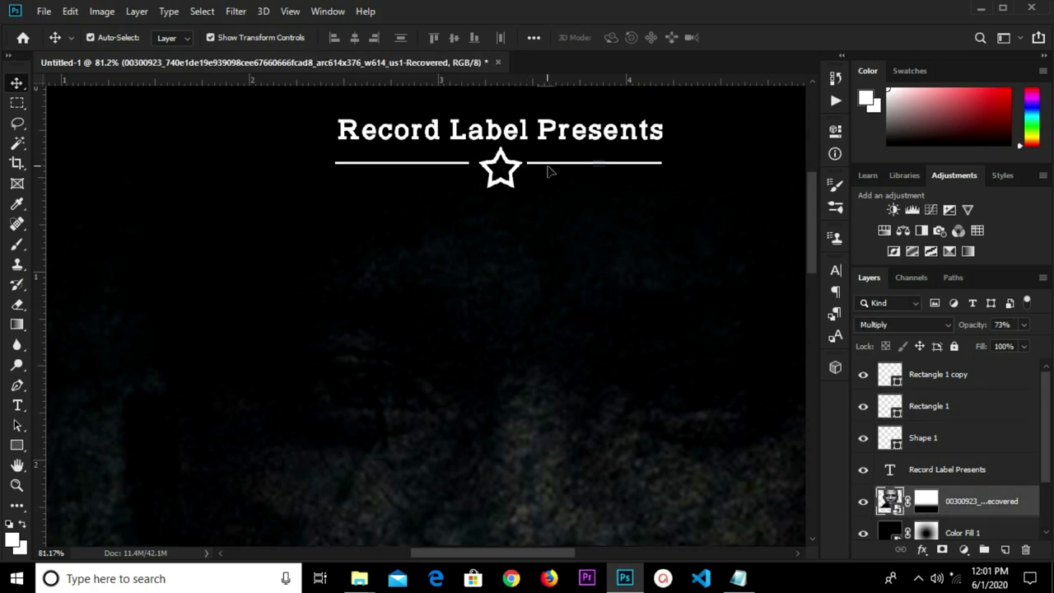
click(553, 166)
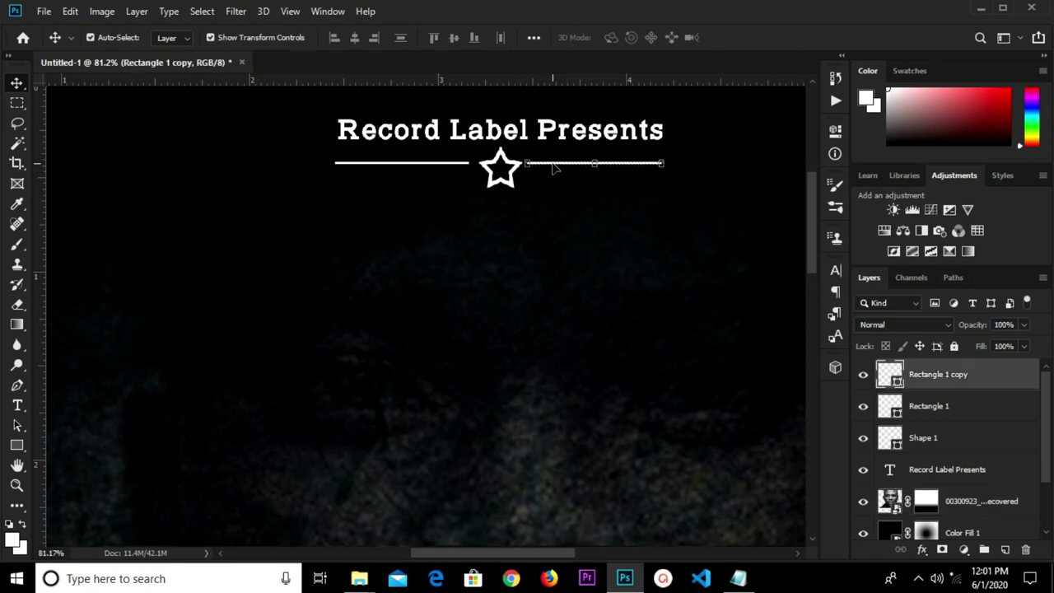
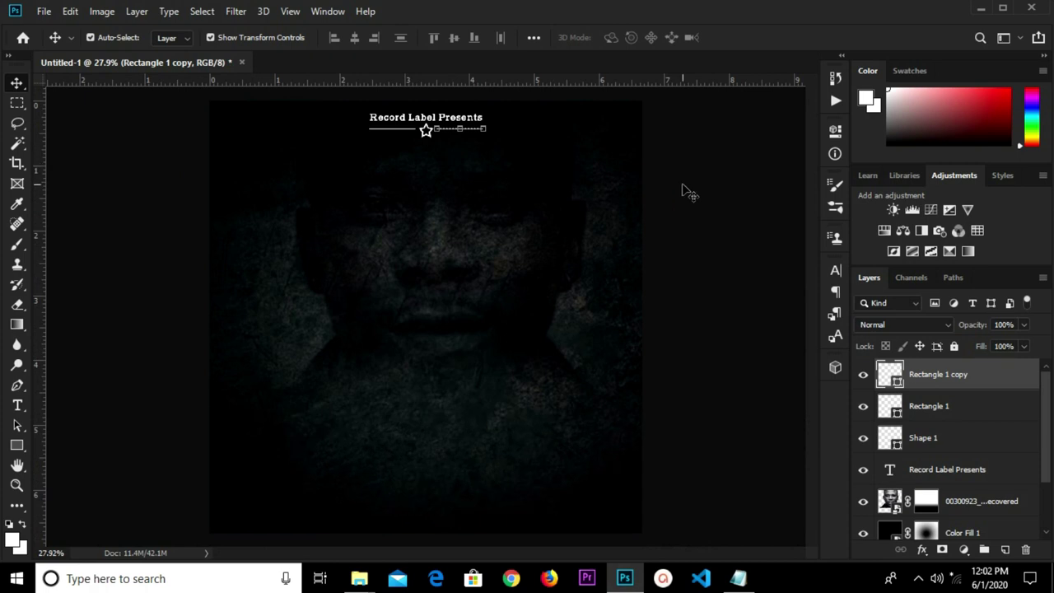
Place the stonebwoy image embedded on the cover and convert its layer to a smart object.
click(45, 12)
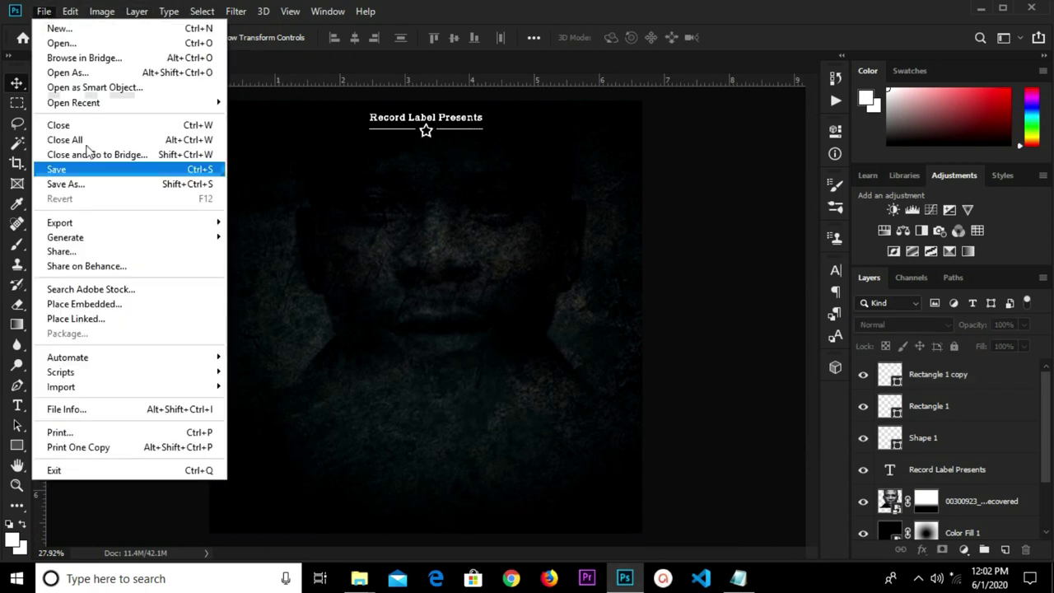
click(123, 304)
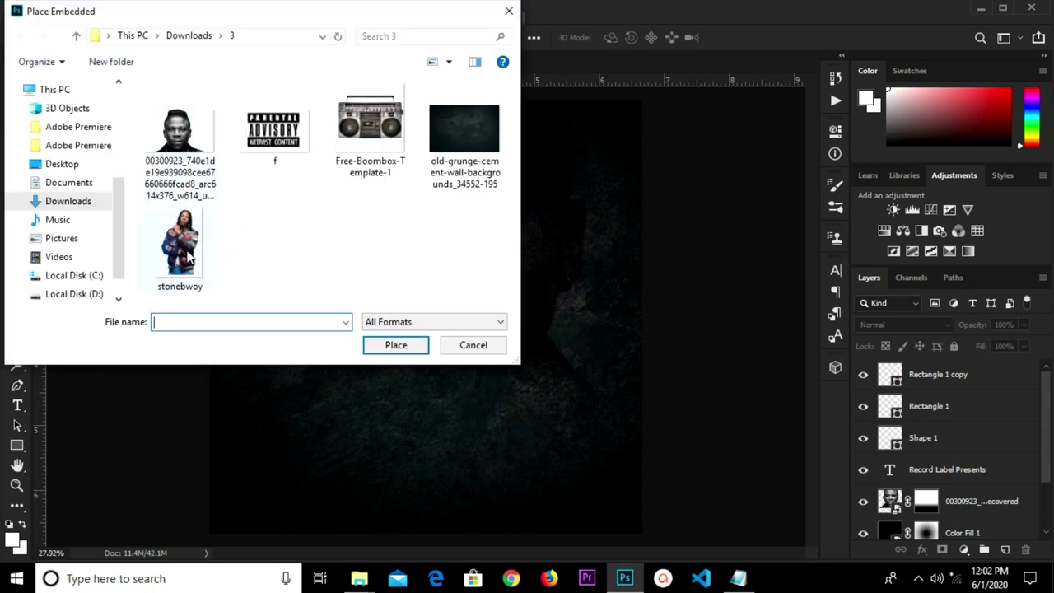
click(187, 258)
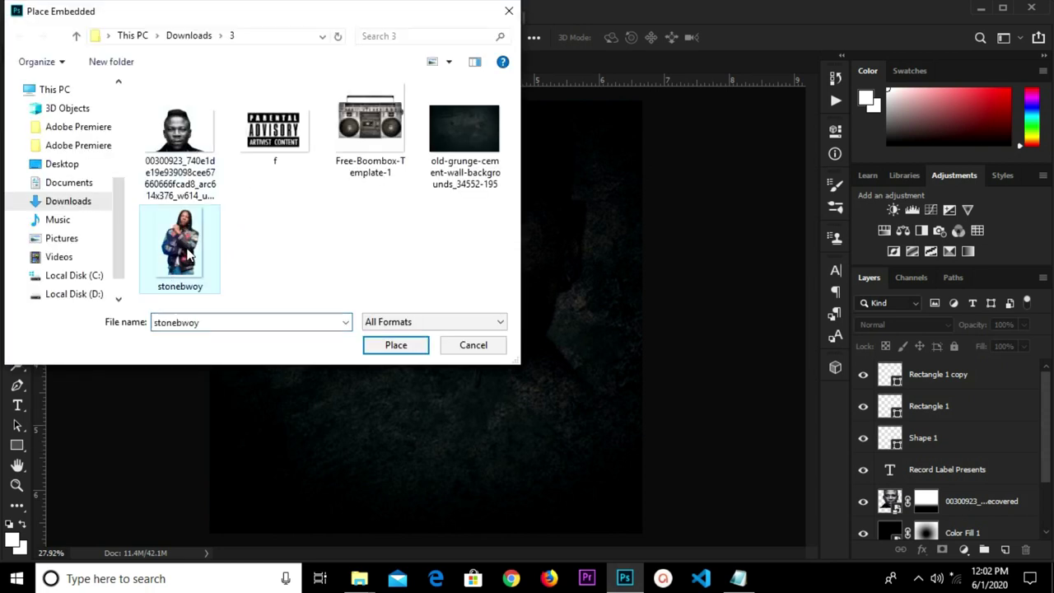
click(397, 346)
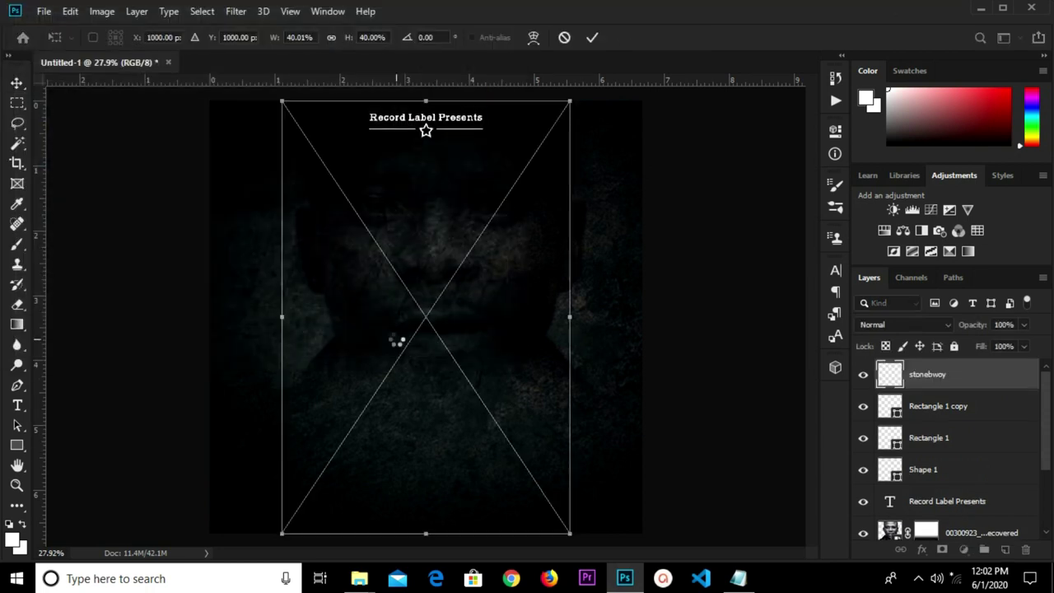
click(591, 40)
key(ctrl+minus)
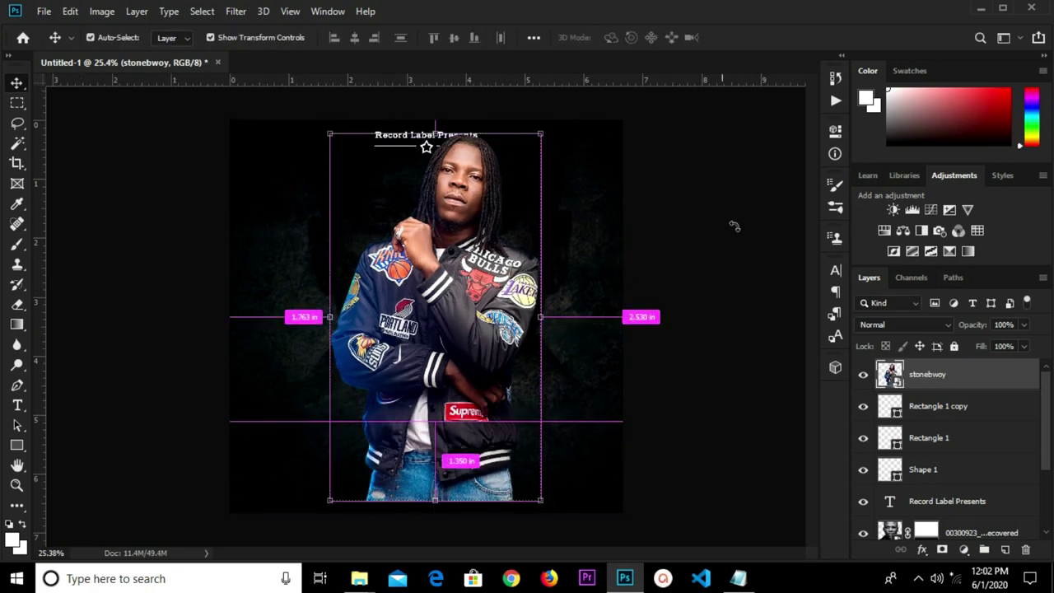
right_click(866, 379)
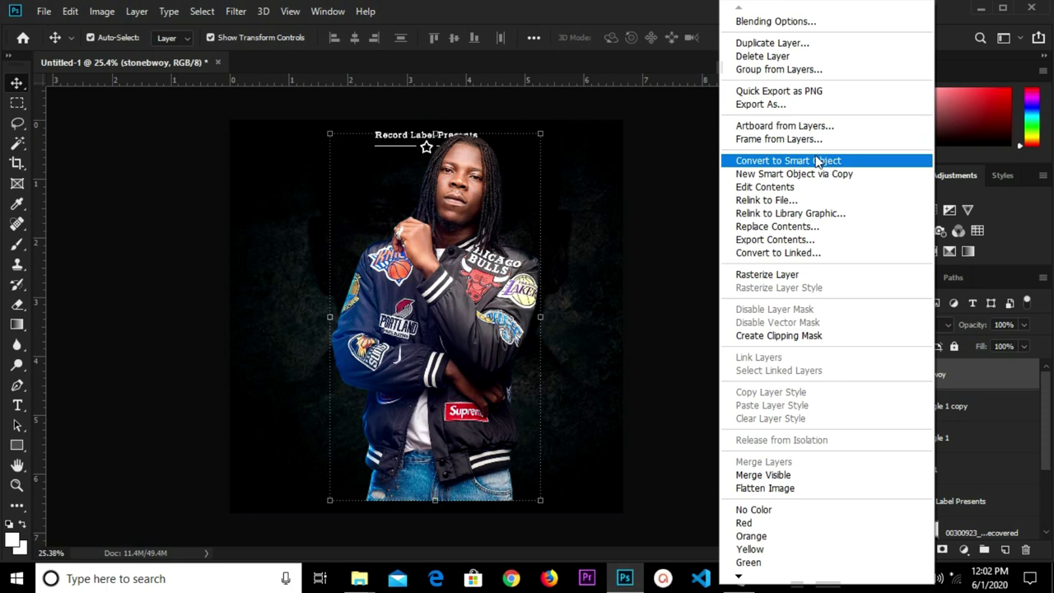
click(818, 161)
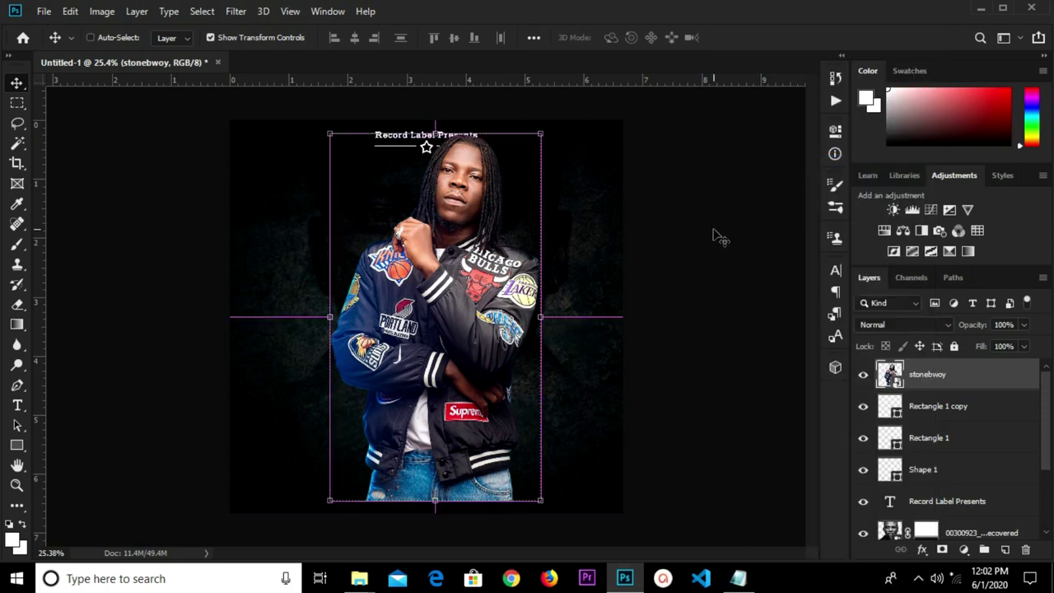
Scale the artist photo down to sit just below the star ornament and centre it horizontally on the canvas.
key(ctrl+t)
drag(539, 133, 490, 219)
drag(416, 406, 421, 348)
click(591, 39)
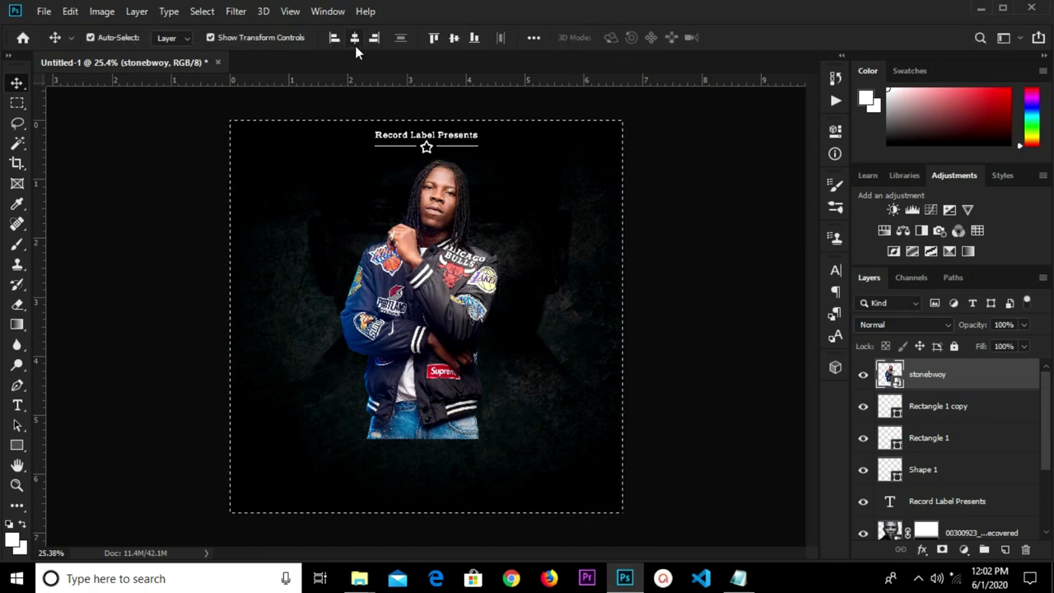
click(355, 45)
key(ctrl+d)
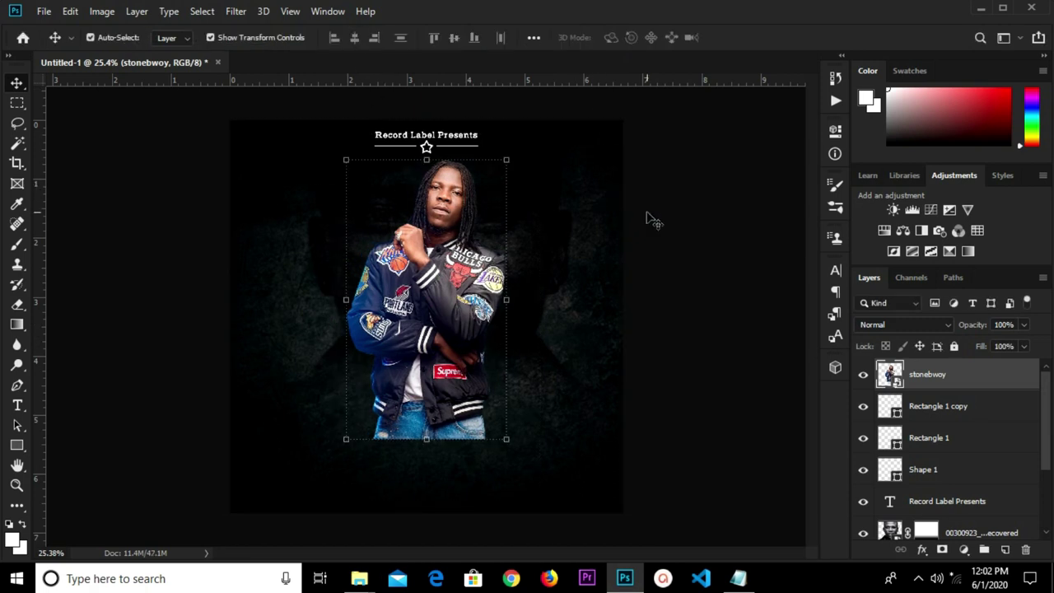
Add a layer mask to the artist photo and fade out its lower part with a linear Foreground to Transparent gradient.
click(941, 550)
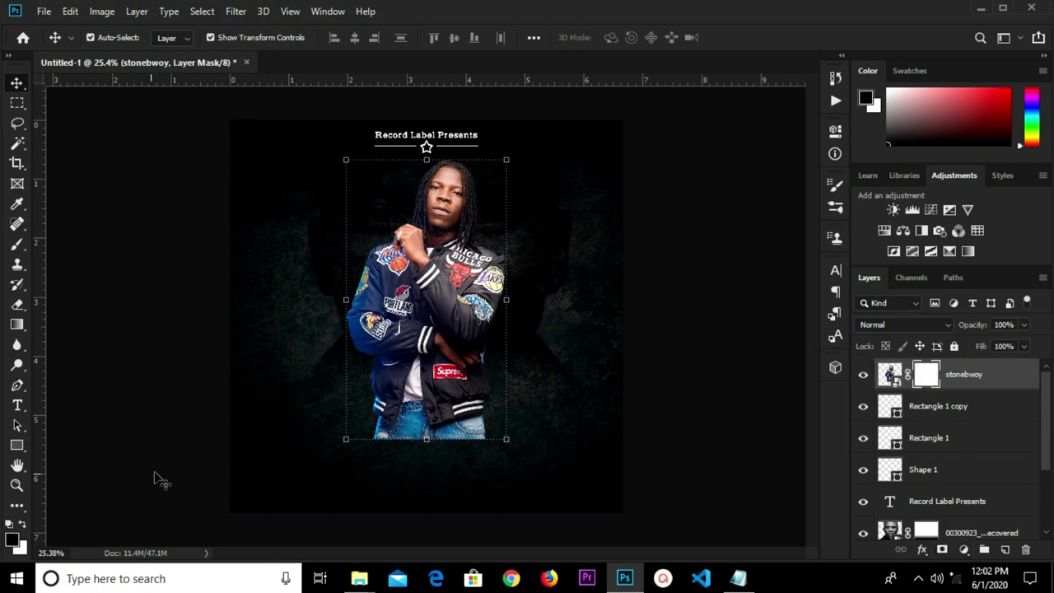
click(17, 325)
click(42, 324)
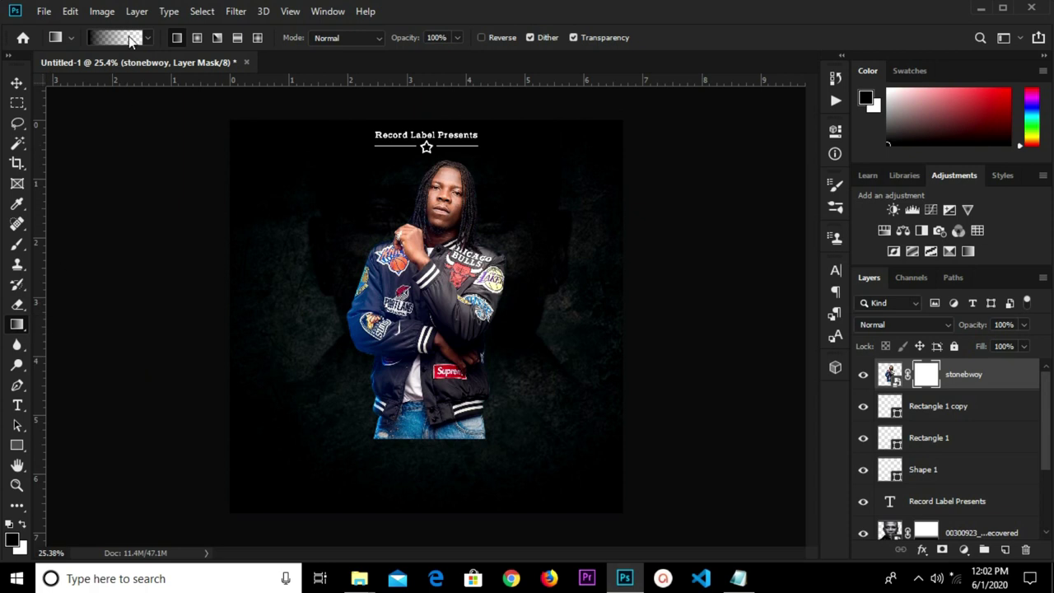
click(129, 37)
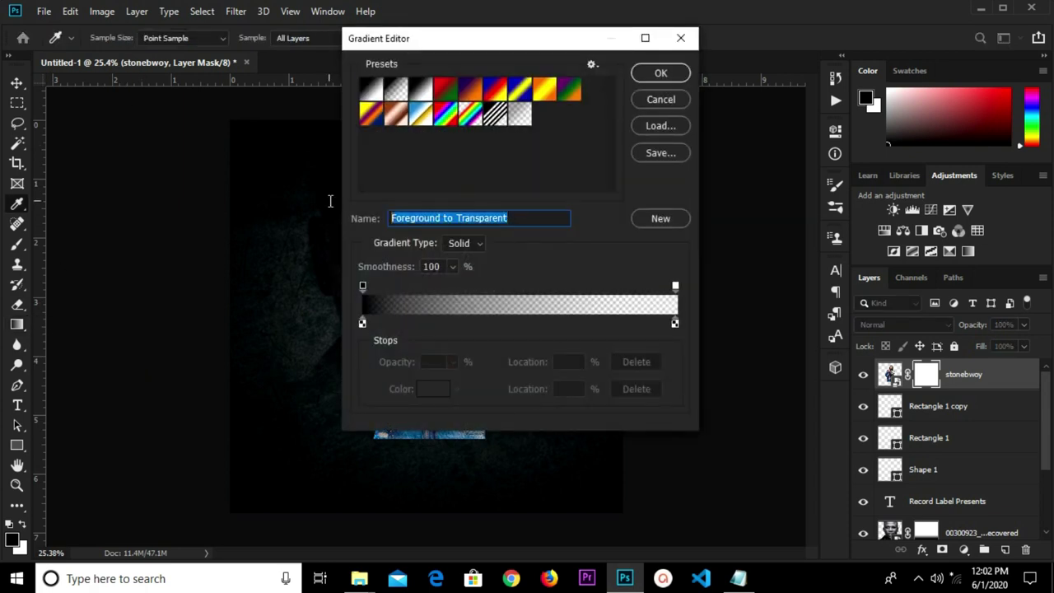
click(651, 75)
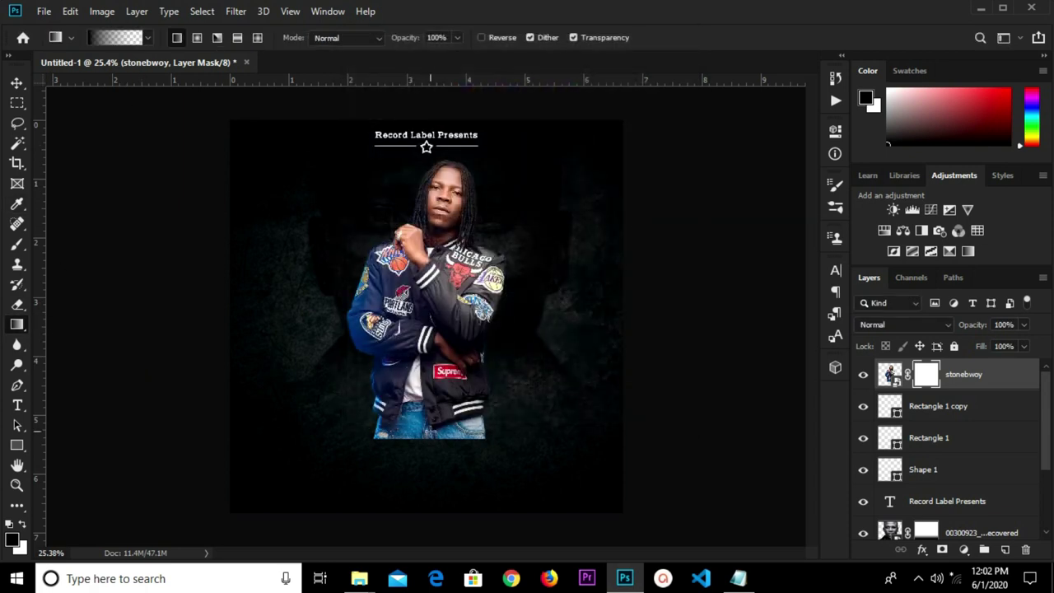
drag(425, 451, 421, 316)
drag(427, 367, 419, 363)
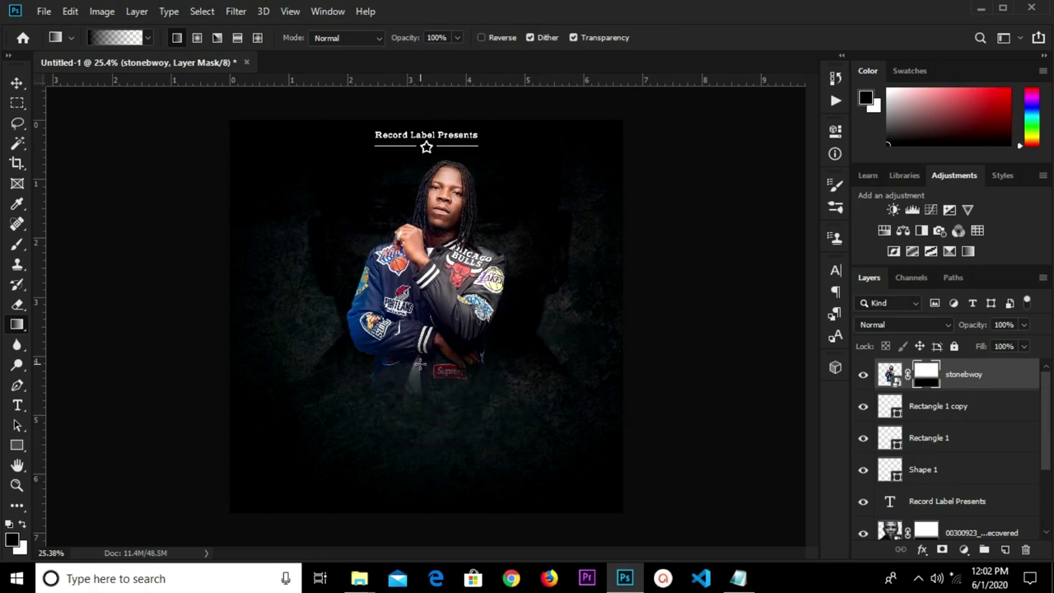
Enlarge the masked artist photo to about 117% and centre it horizontally on the canvas.
click(16, 83)
key(ctrl+2)
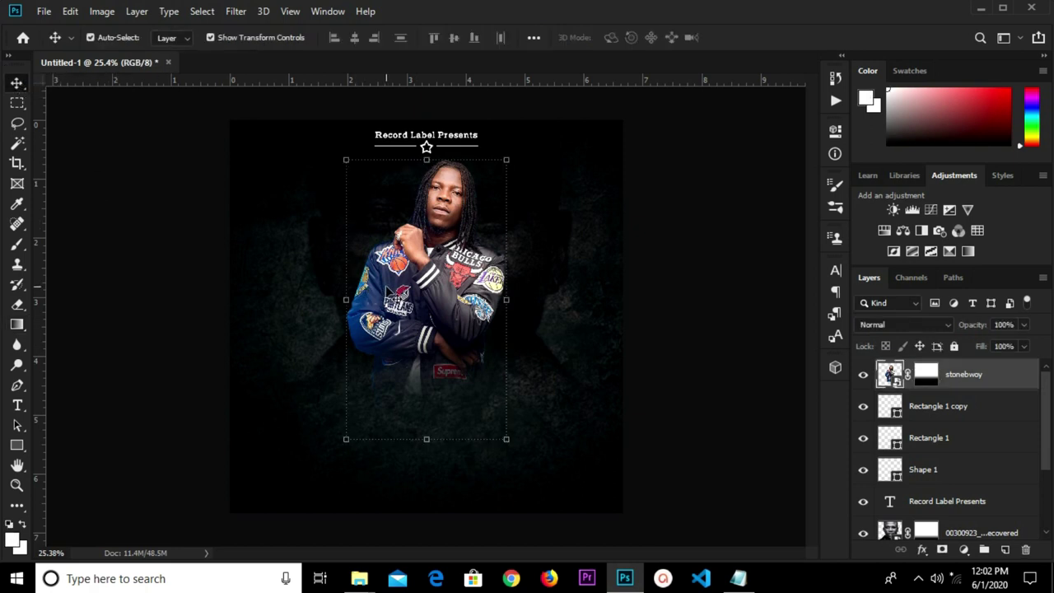
key(ctrl+t)
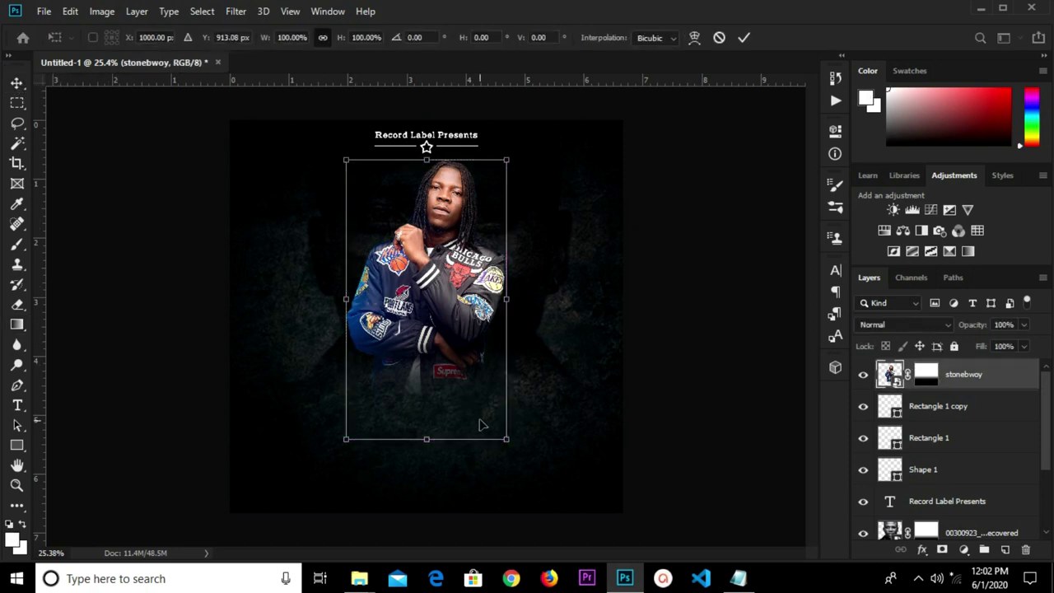
drag(506, 438, 547, 478)
click(744, 38)
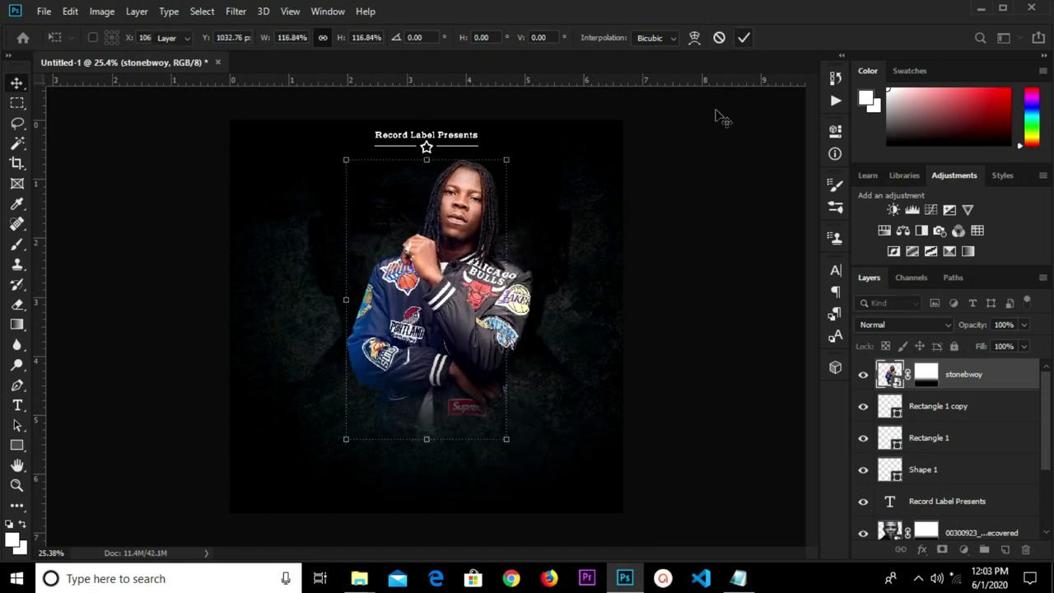
key(ctrl+a)
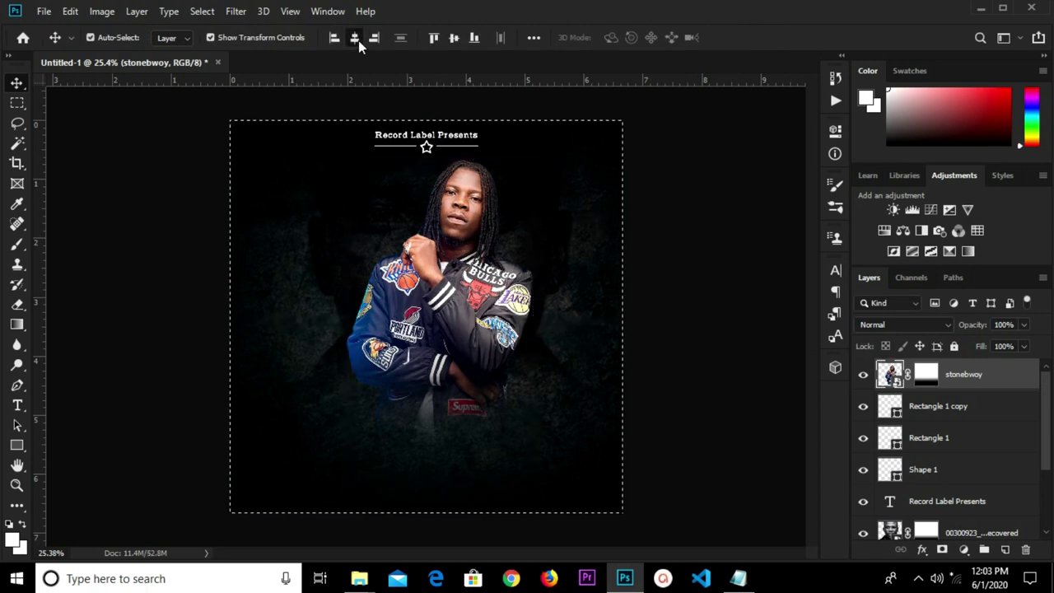
click(356, 39)
key(ctrl+d)
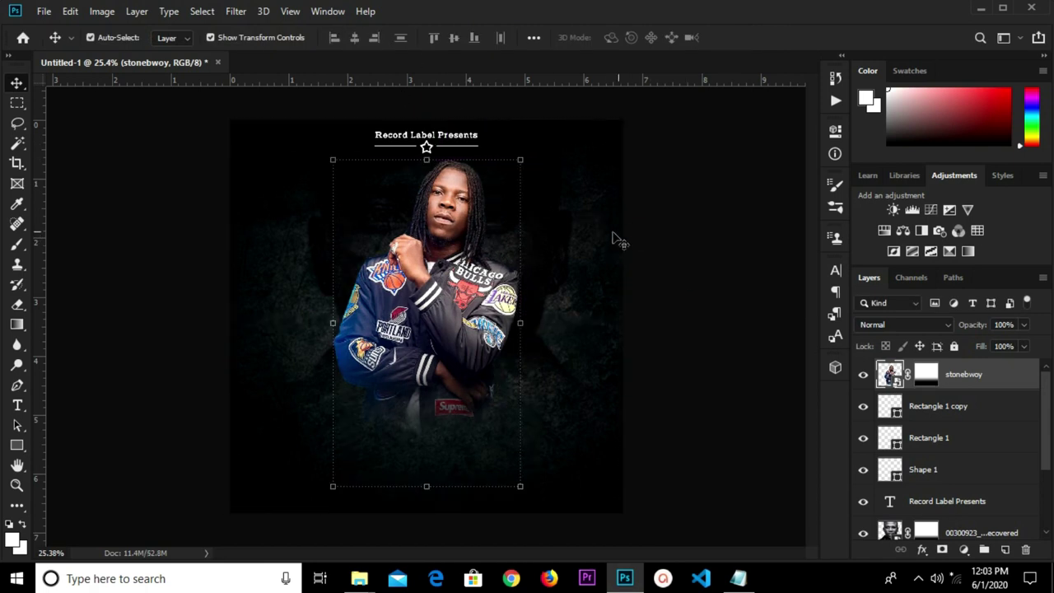
click(636, 265)
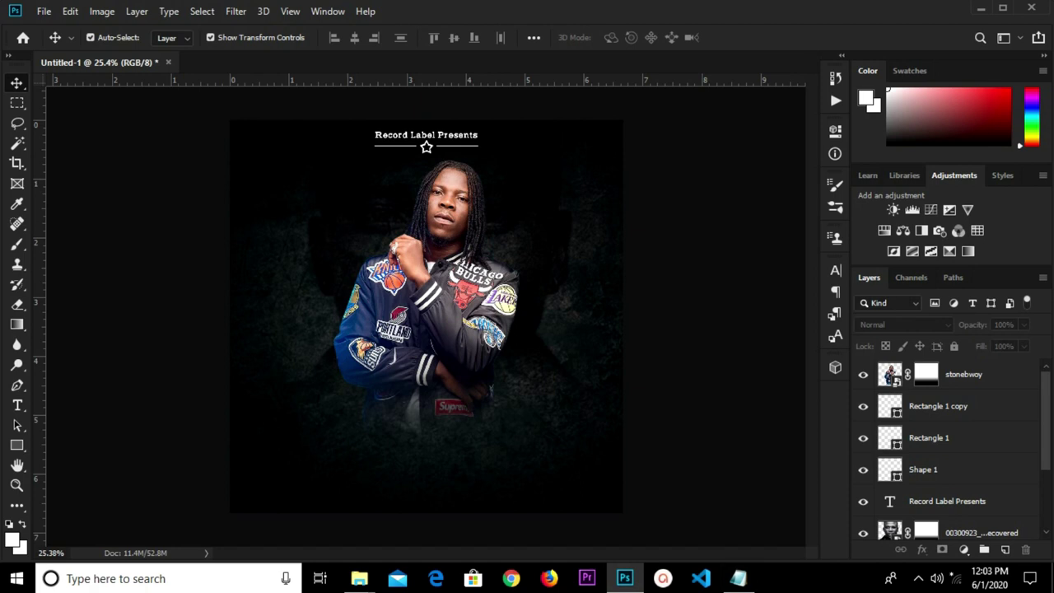
Copy "Stonebwoy" from the cover text file in Notepad and paste it as a new text layer on the cover's lower part.
mouse_move(738, 578)
click(725, 489)
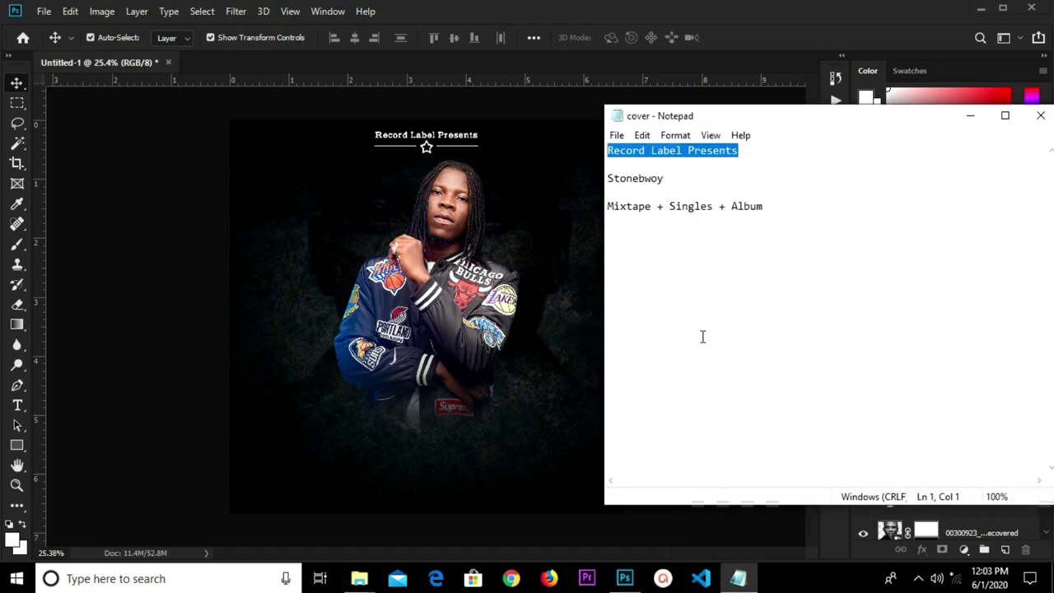
drag(663, 178, 586, 178)
right_click(636, 180)
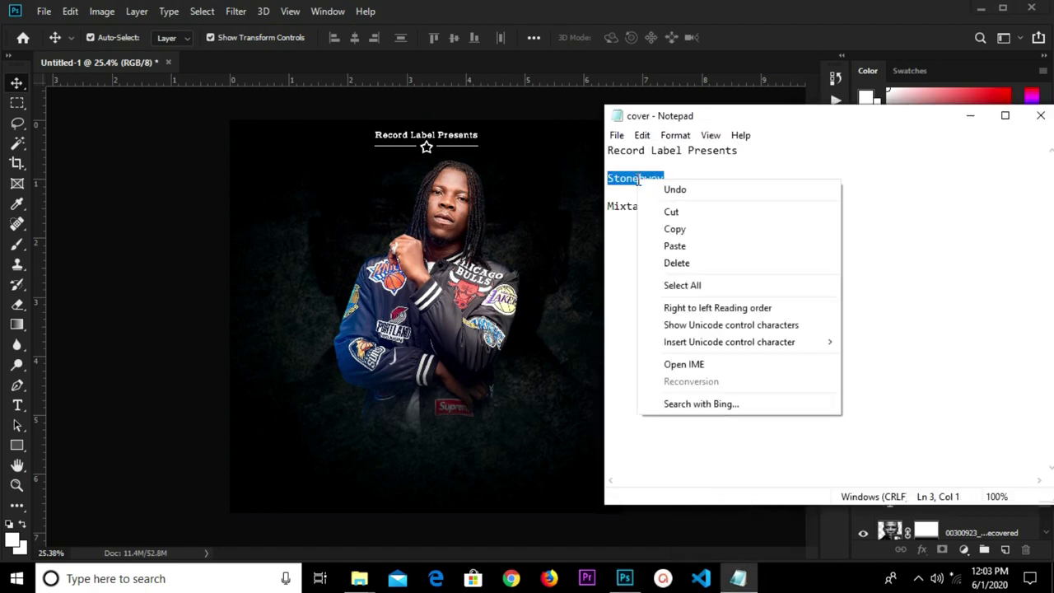
click(663, 229)
click(497, 309)
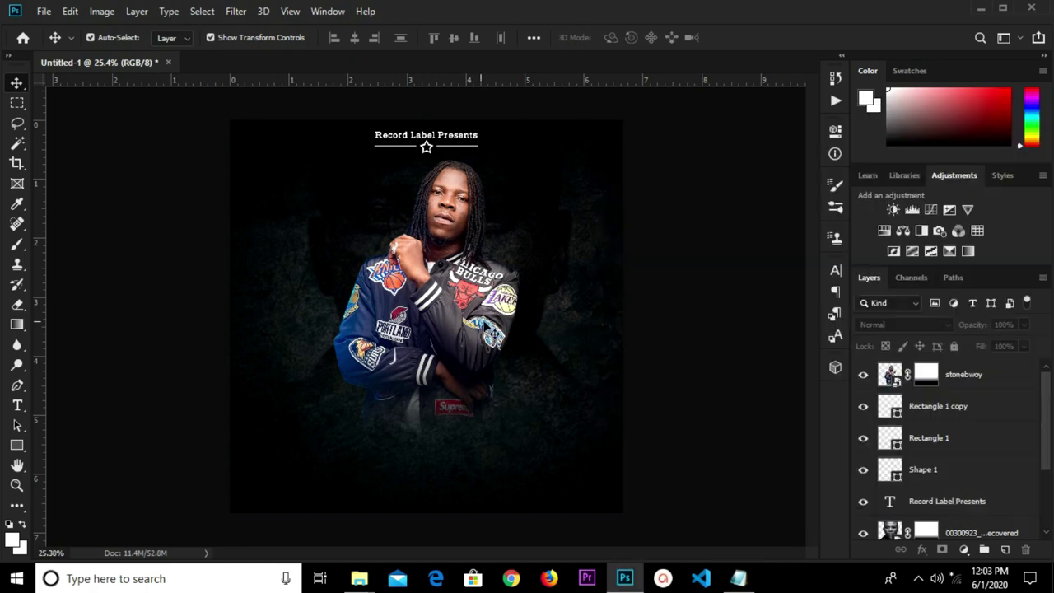
key(t)
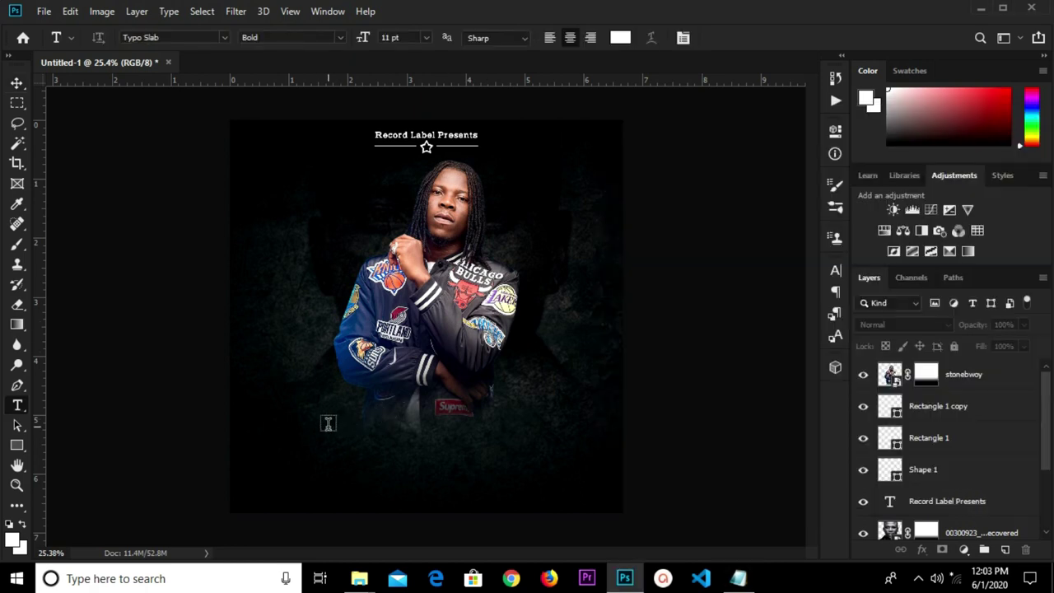
click(328, 423)
key(ctrl+v)
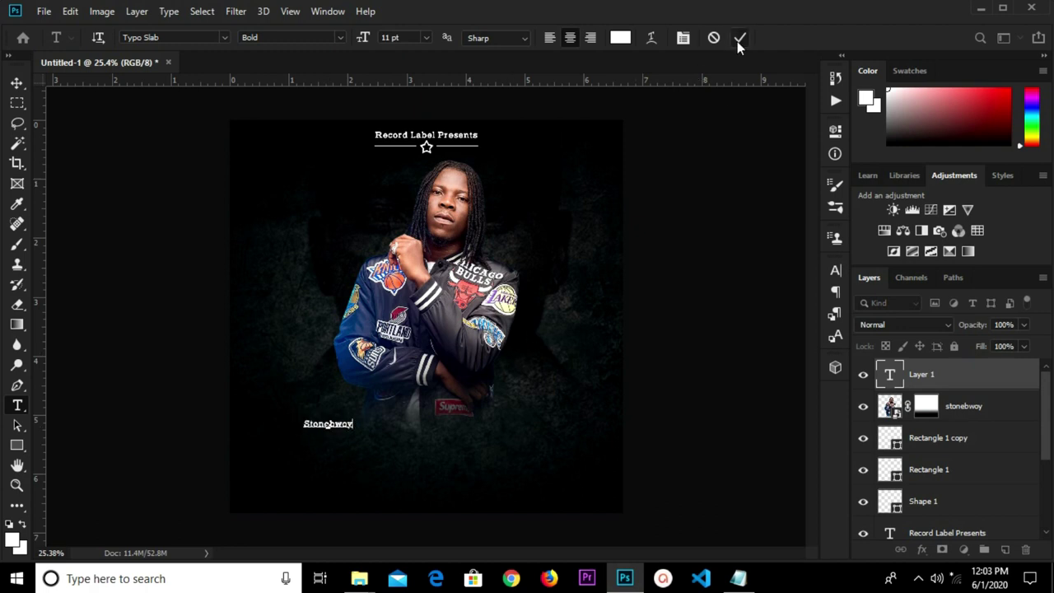
Set the "Stonebwoy" text to the Brittany Signature Regular font at 70 pt.
click(835, 270)
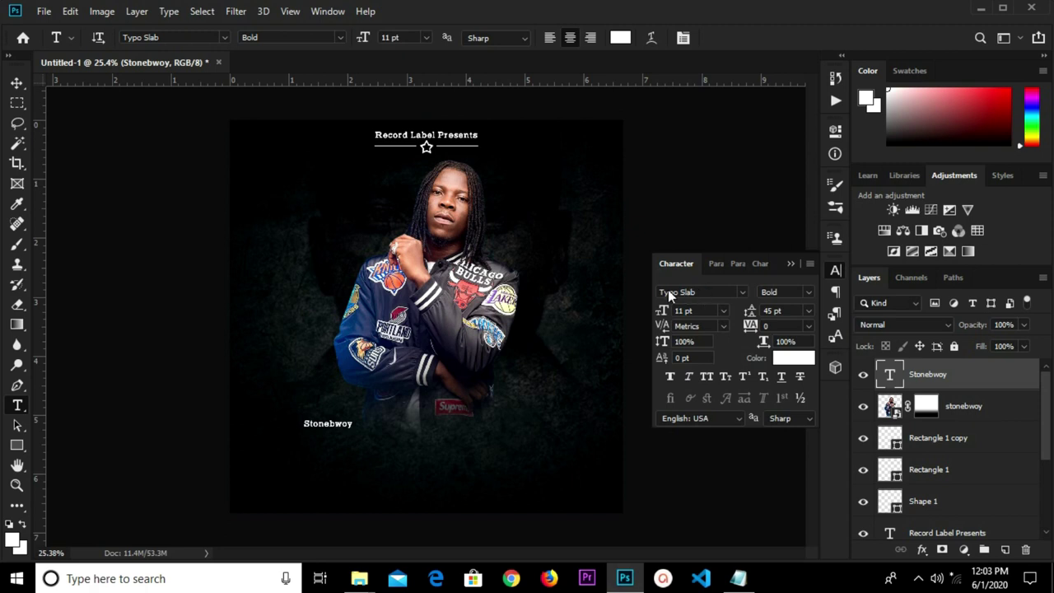
click(703, 293)
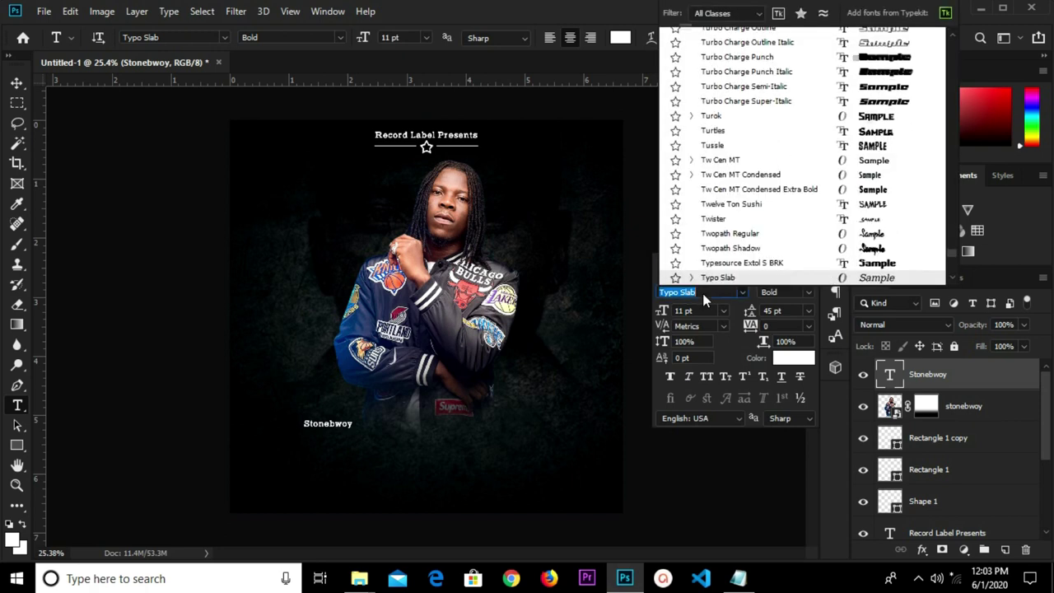
text(brit)
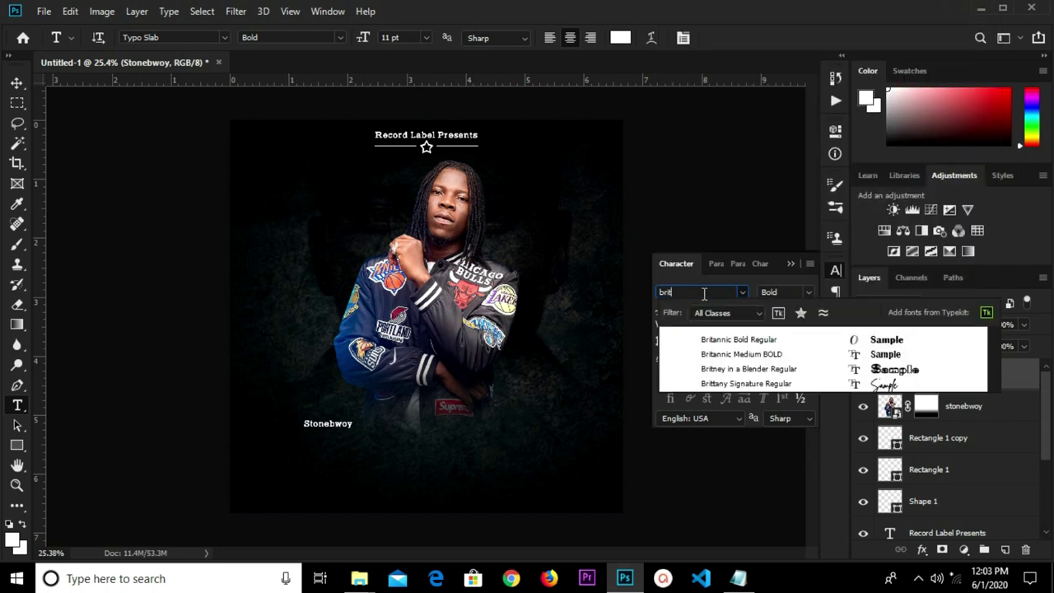
key(Down)
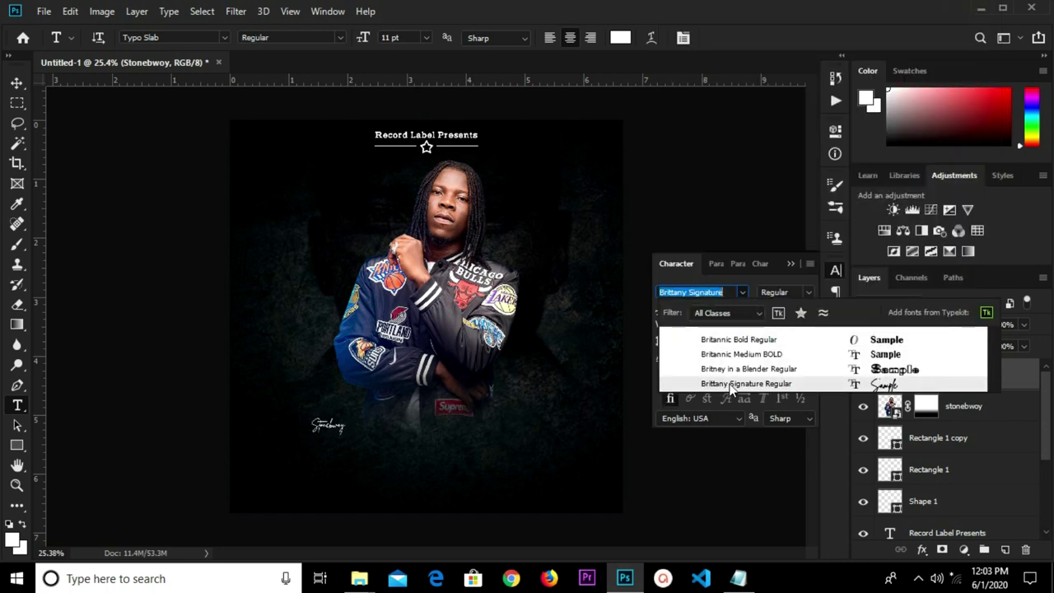
click(730, 385)
drag(699, 312, 674, 311)
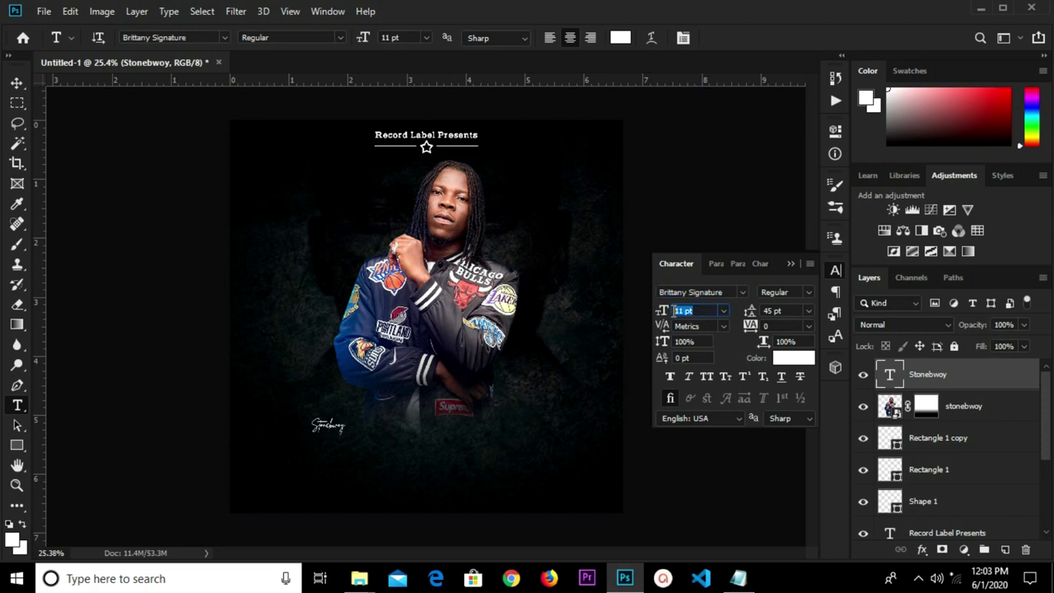
text(70)
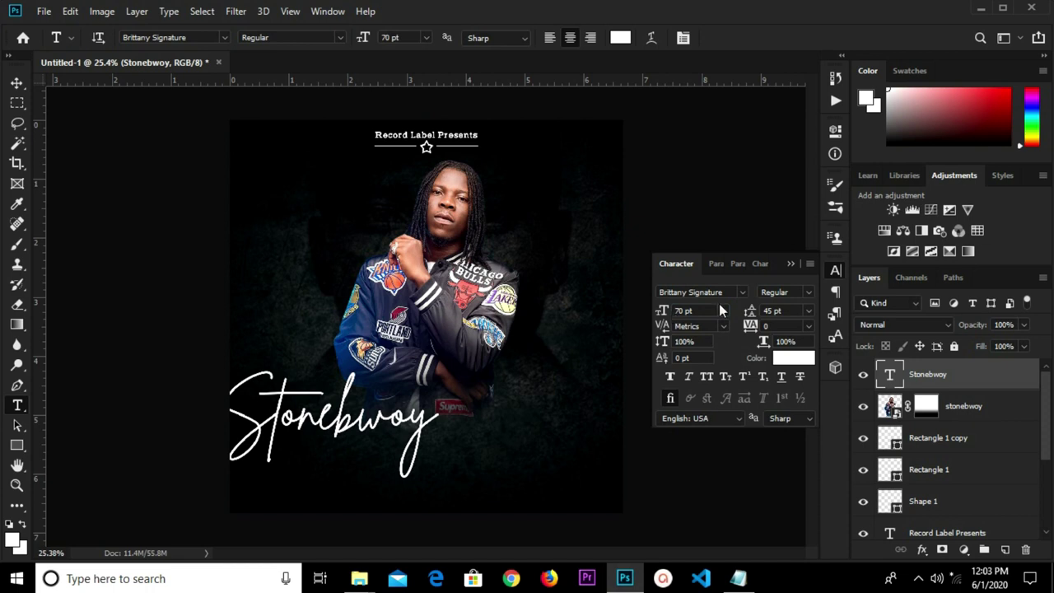
click(788, 262)
Centre the "Stonebwoy" text horizontally on the canvas and move it up over the lower part of the artist's jacket.
key(v)
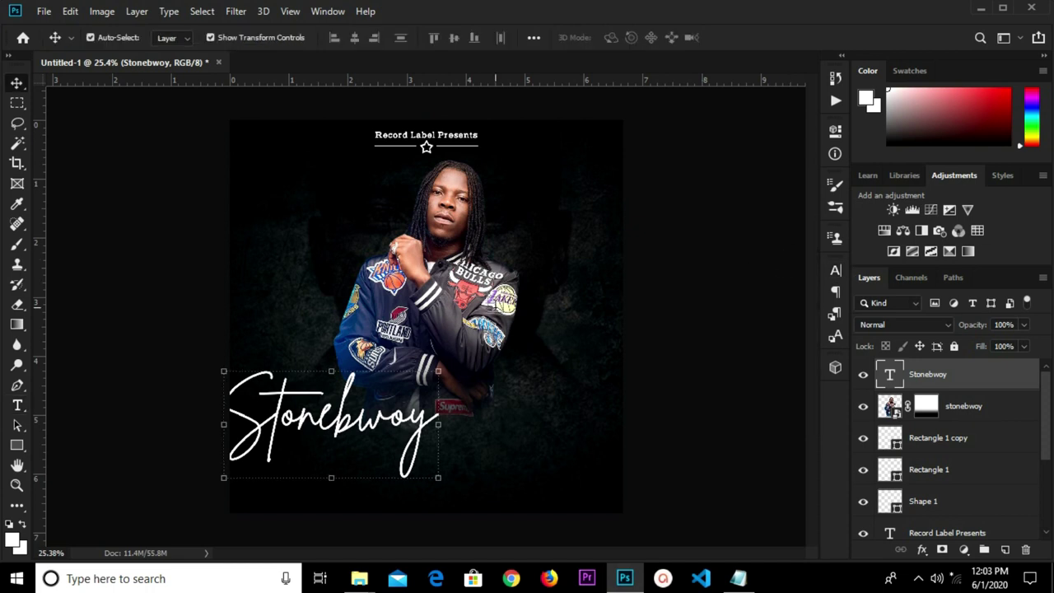
key(ctrl+a)
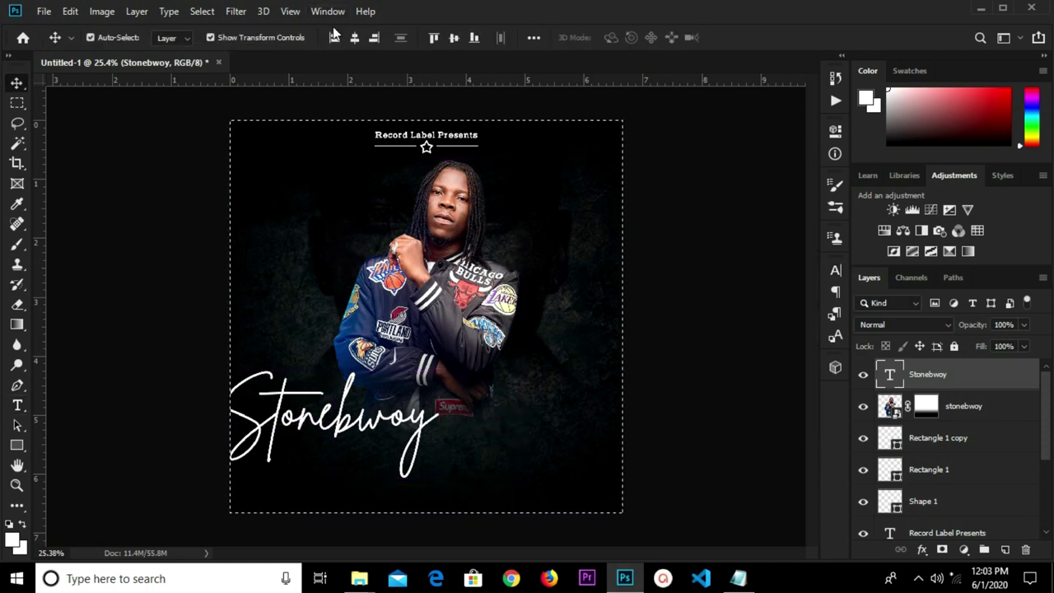
click(355, 40)
key(ctrl+d)
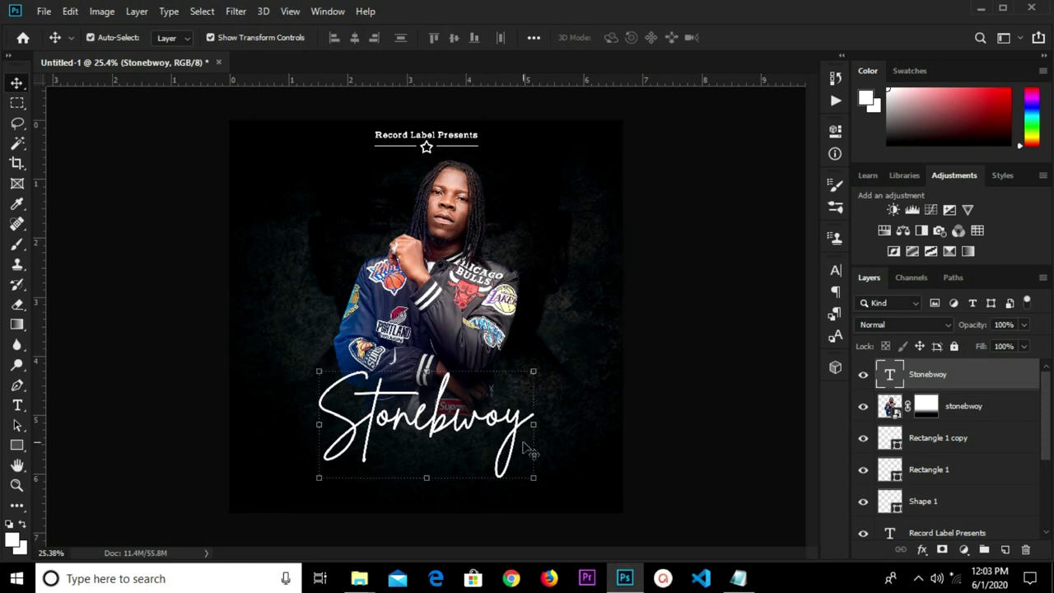
drag(441, 413, 441, 380)
click(667, 377)
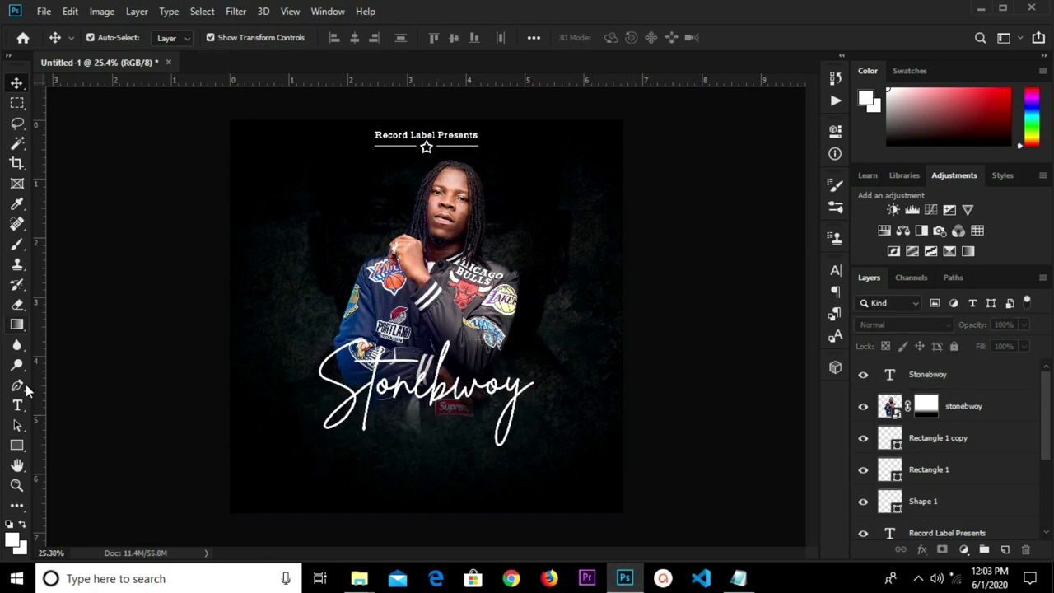
Add a new empty layer and place it between the "Stonebwoy" text layer and the stonebwoy photo layer.
scroll(965, 461, down, 4)
scroll(975, 506, up, 4)
click(1002, 549)
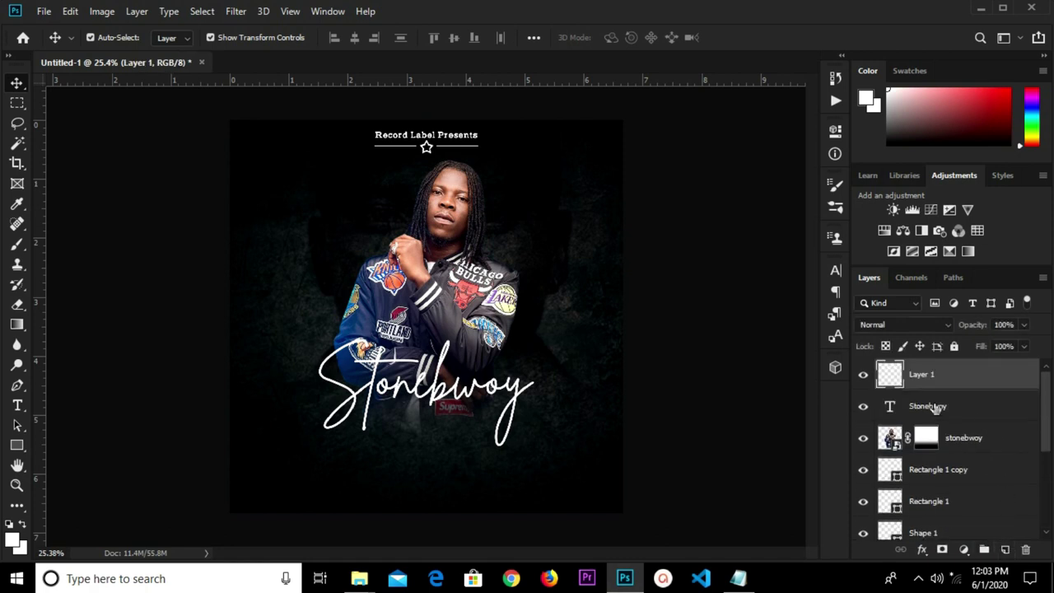
drag(954, 385, 953, 417)
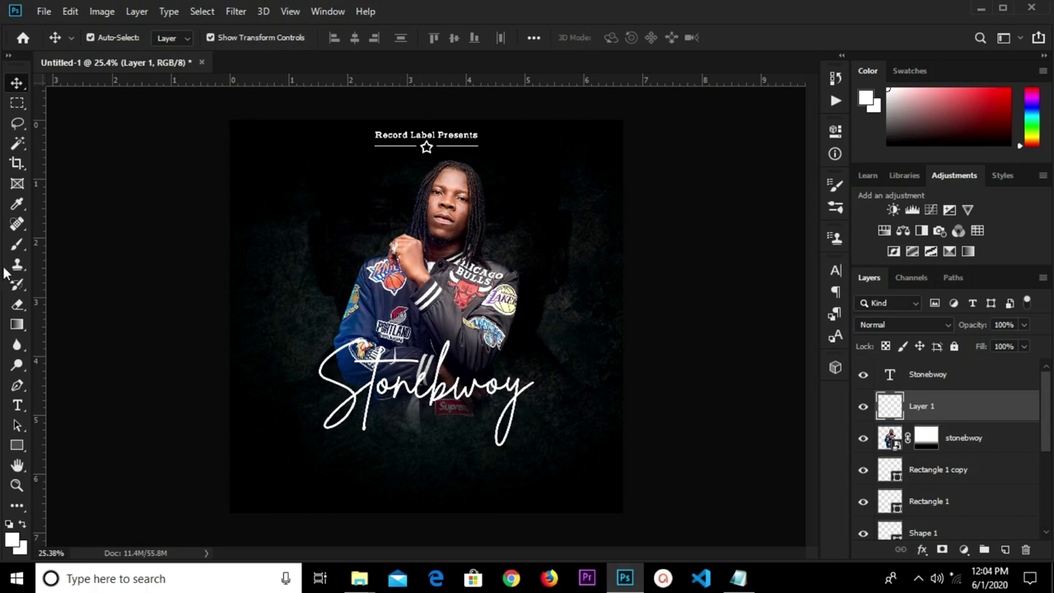
Paint one soft black dab on the new layer over the artist's left-hand sleeve, using the Brush at about 800 px.
click(18, 244)
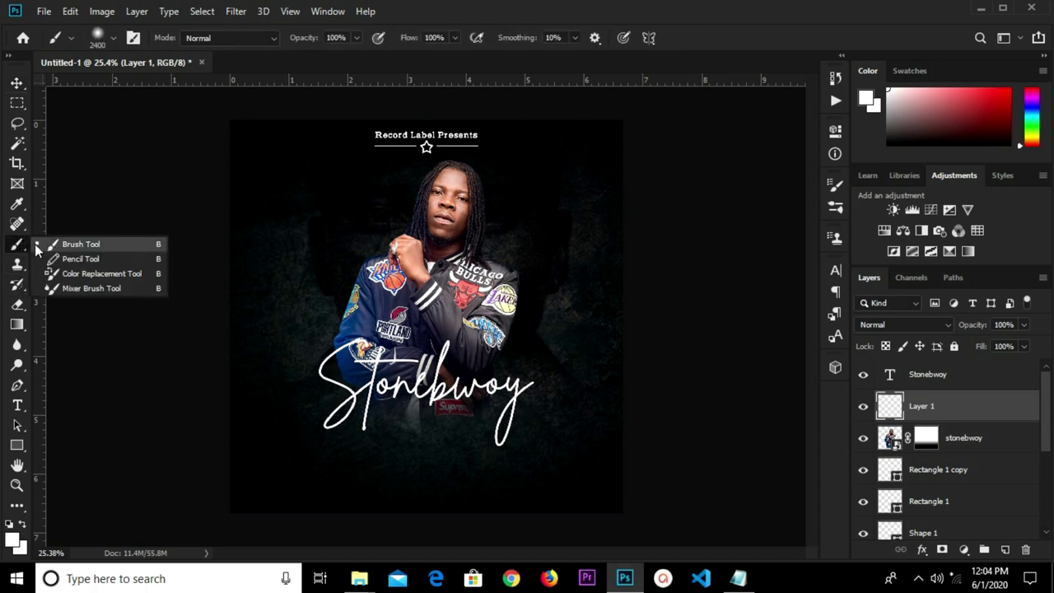
click(41, 243)
key(bracketleft)
key(bracketleft)
key(bracketleft)
key(bracketleft)
key(bracketleft)
key(bracketleft)
key(bracketleft)
key(bracketleft)
key(bracketleft)
key(bracketleft)
key(bracketleft)
key(bracketleft)
key(bracketleft)
key(bracketleft)
key(bracketleft)
key(bracketleft)
key(bracketleft)
key(bracketleft)
key(bracketleft)
key(bracketleft)
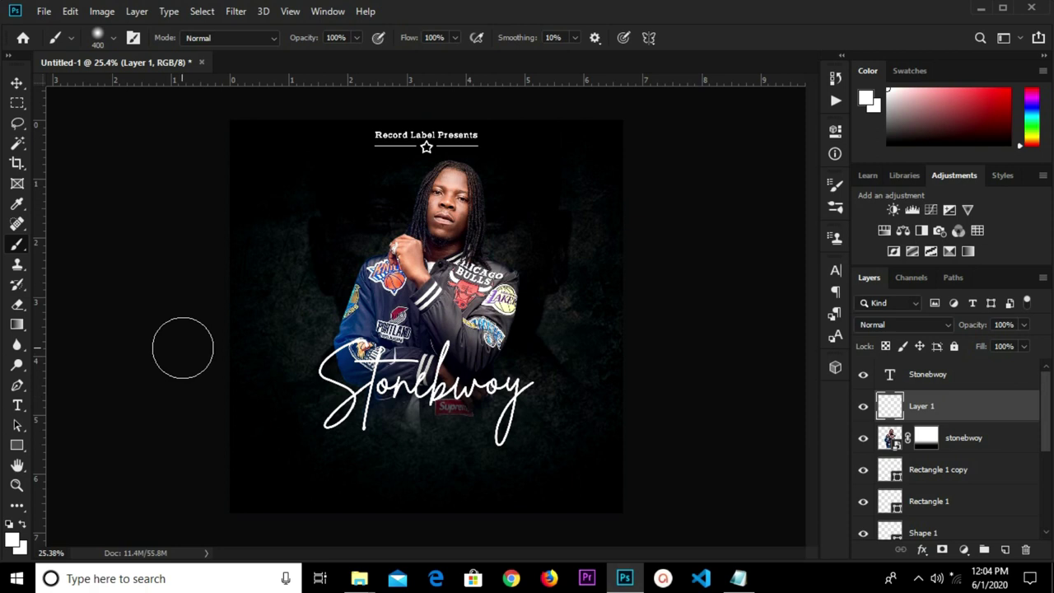
key(d)
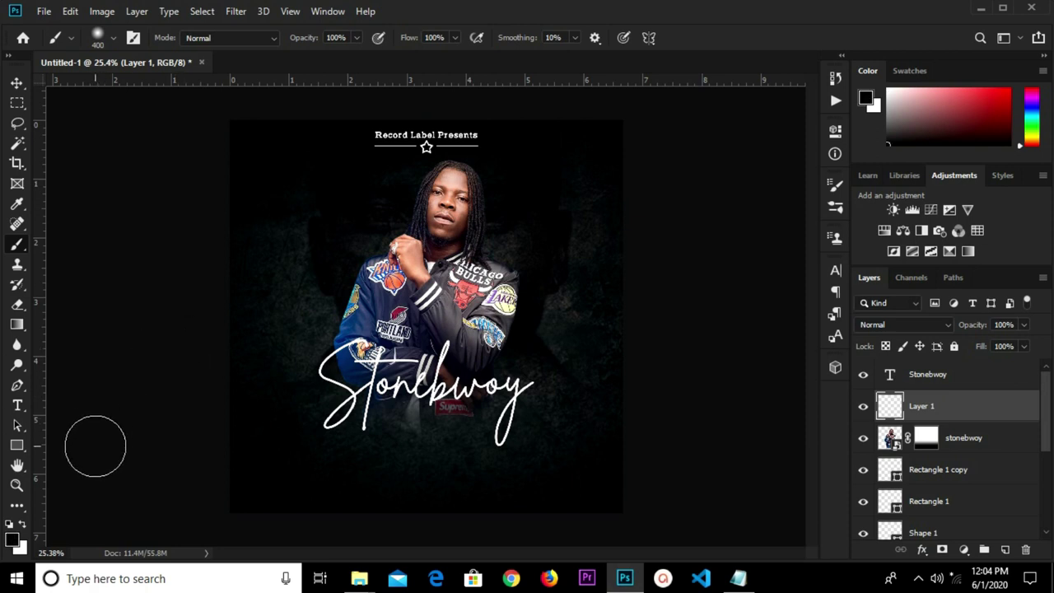
key(i)
click(9, 538)
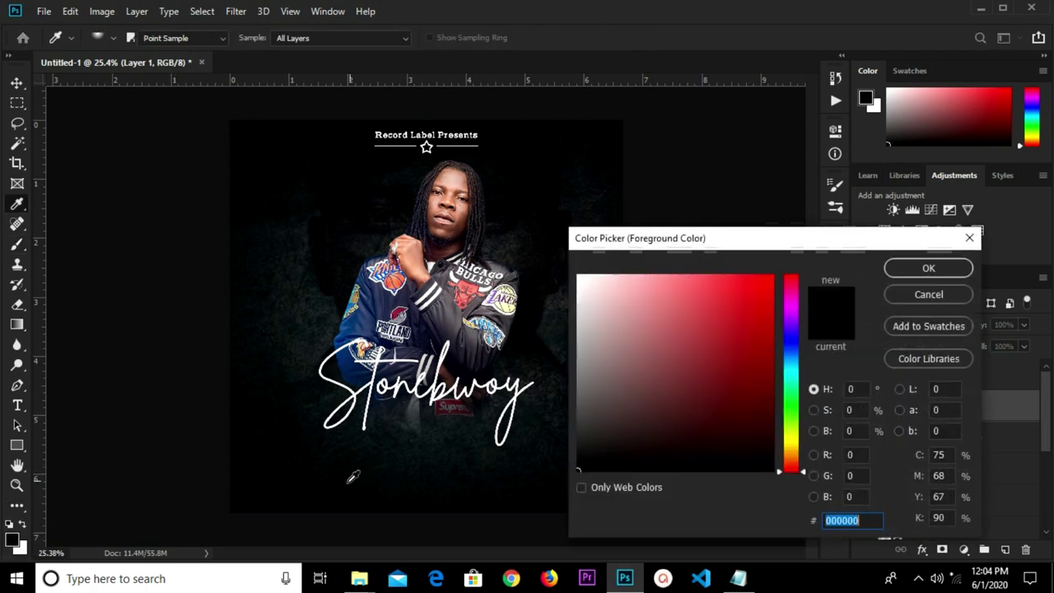
click(956, 268)
key(b)
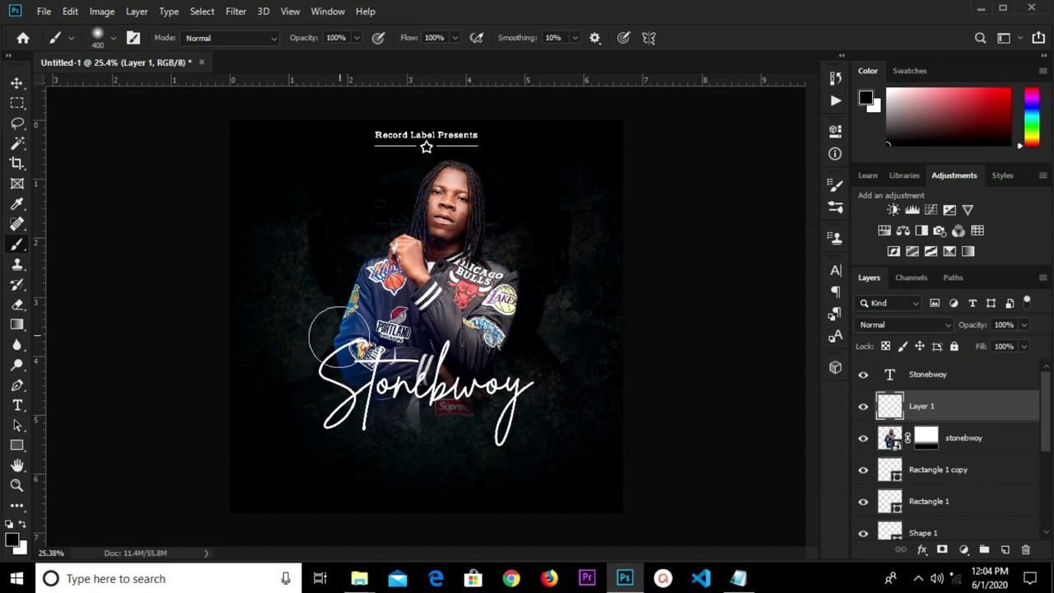
key(bracketright)
key(bracketright)
key(bracketright)
key(bracketright)
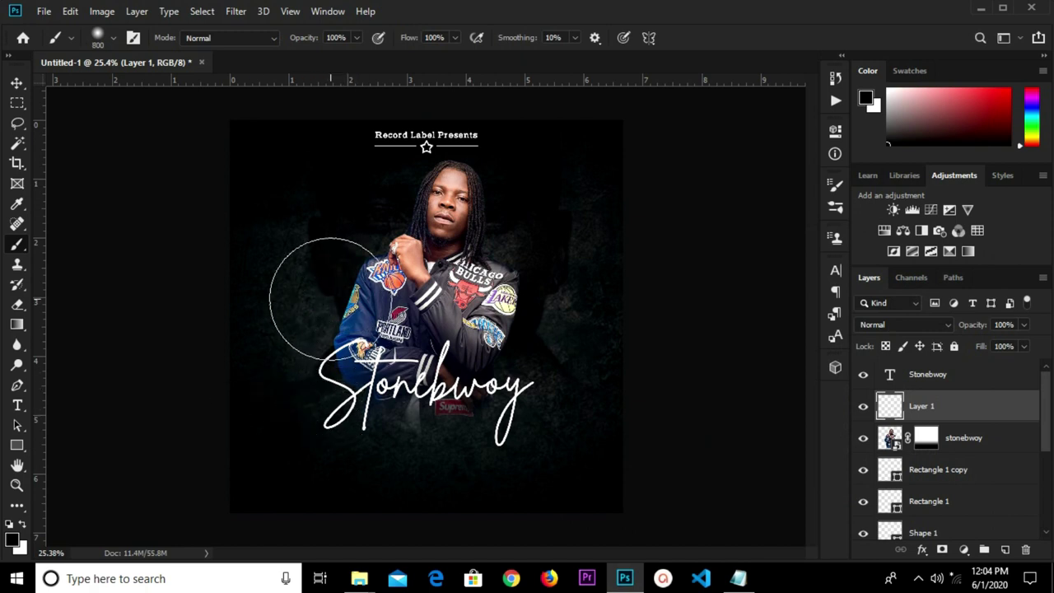
click(325, 295)
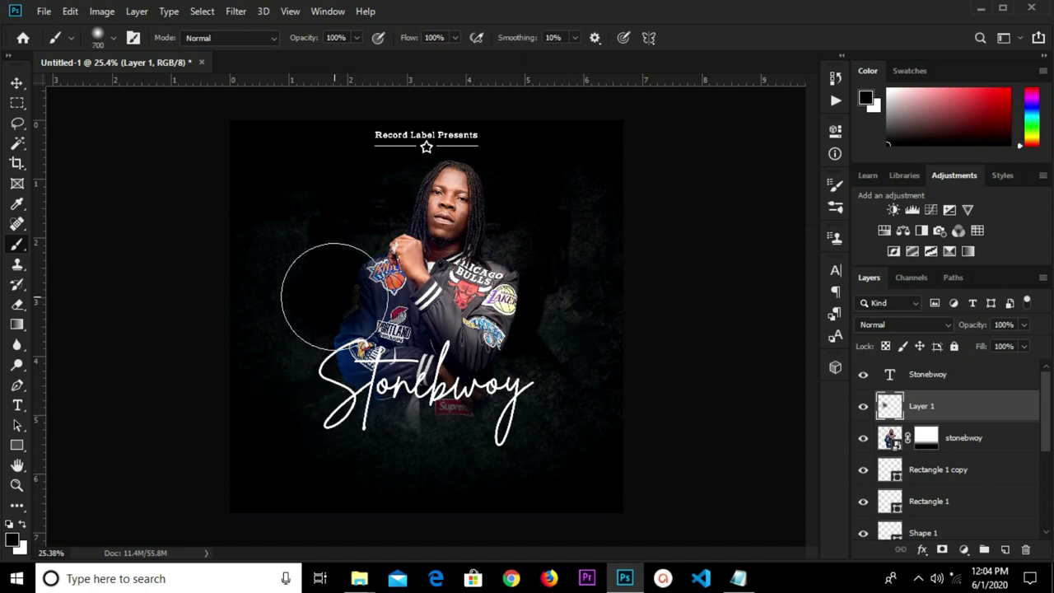
Enlarge the black dab to about 119% and shift it up over the shoulder and sleeve of the jacket.
click(17, 83)
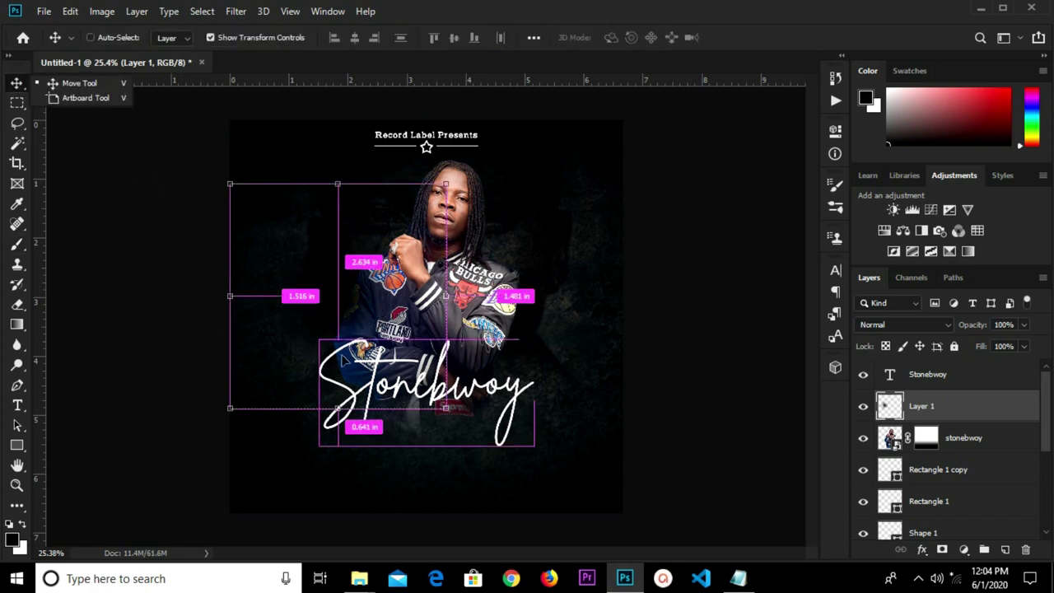
key(ctrl+t)
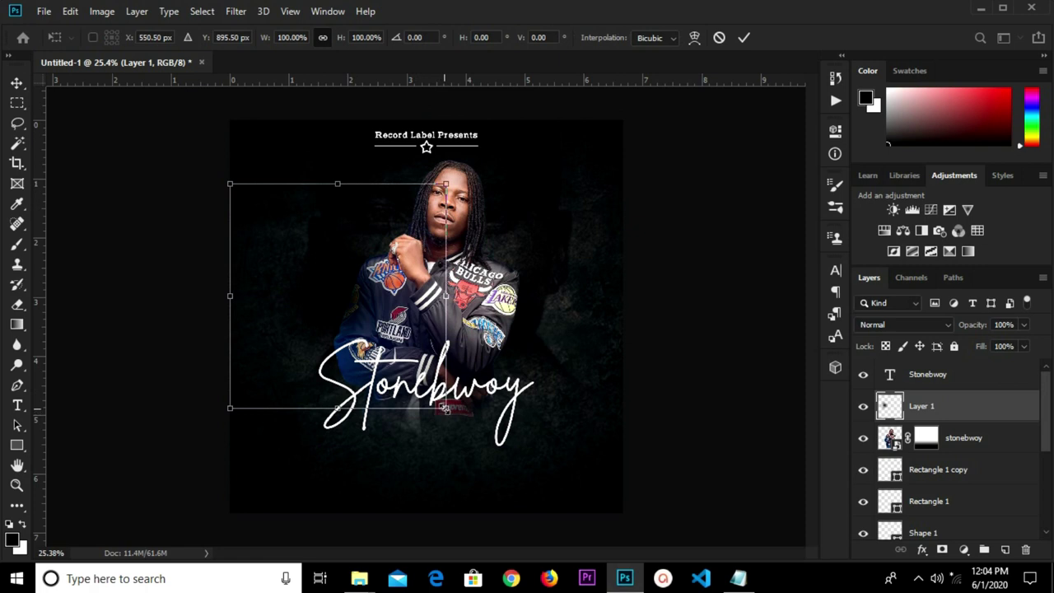
drag(446, 408, 487, 450)
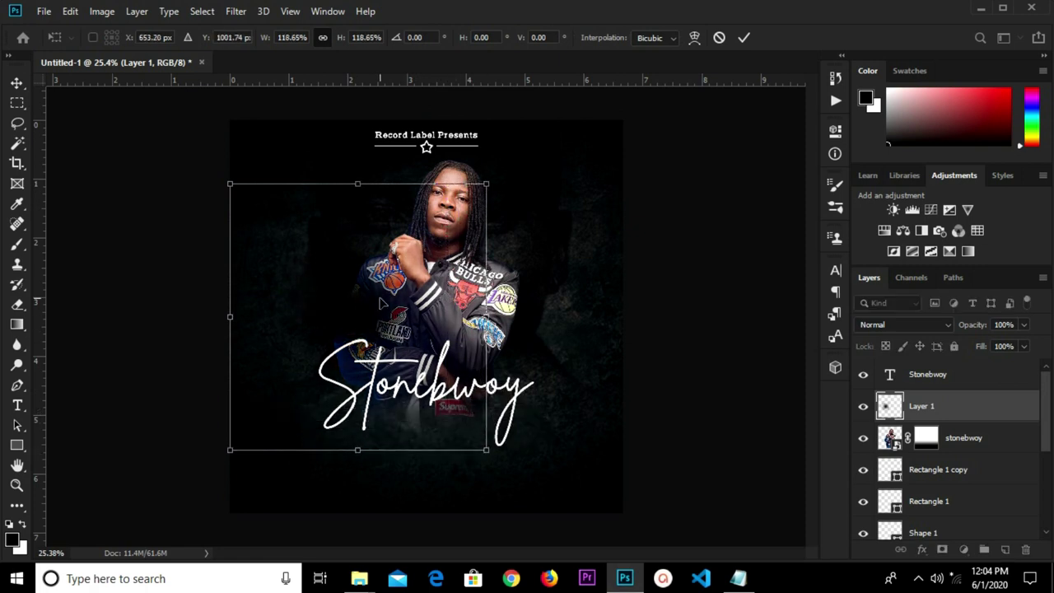
drag(360, 323, 351, 308)
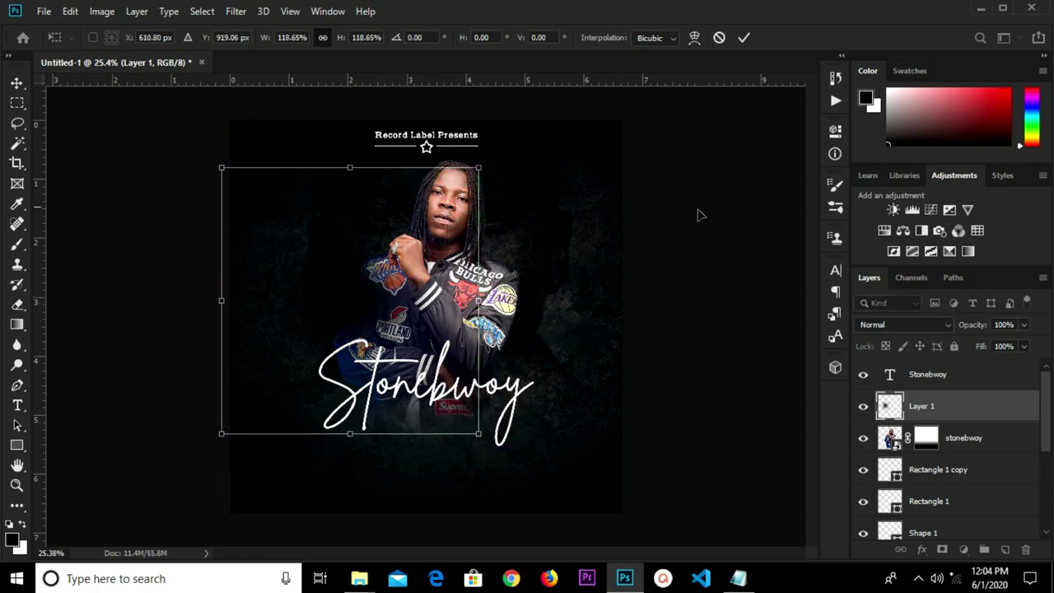
click(744, 37)
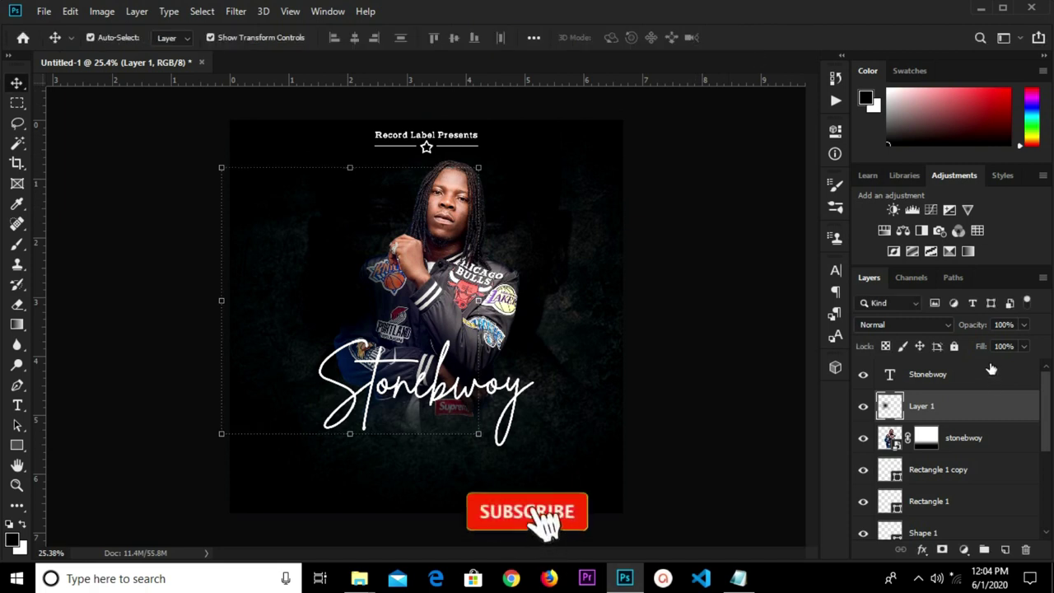
Lower the black shading layer's opacity to about 67% and nudge the shading slightly over the sleeve.
click(1024, 325)
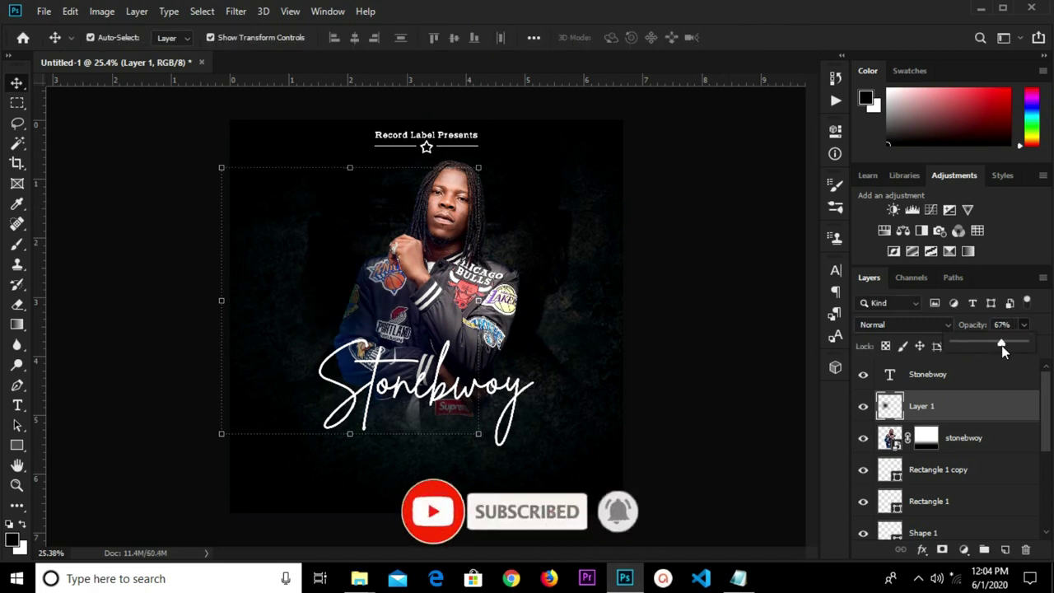
mouse_move(362, 288)
mouse_down()
mouse_move(360, 300)
mouse_move(356, 262)
mouse_move(360, 288)
mouse_up()
click(663, 323)
scroll(589, 330, down, 2)
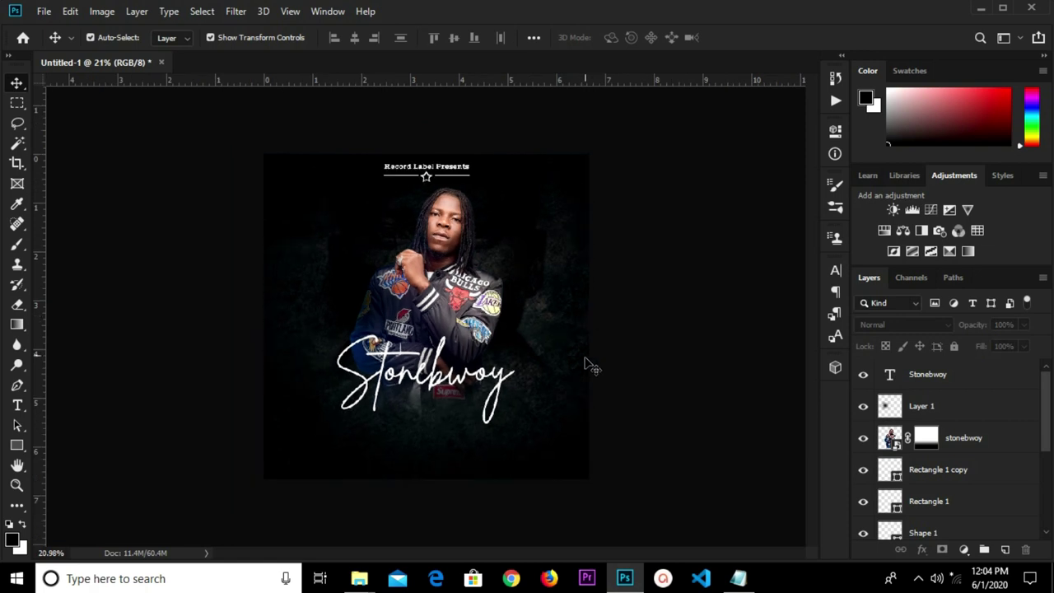
scroll(486, 248, up, 2)
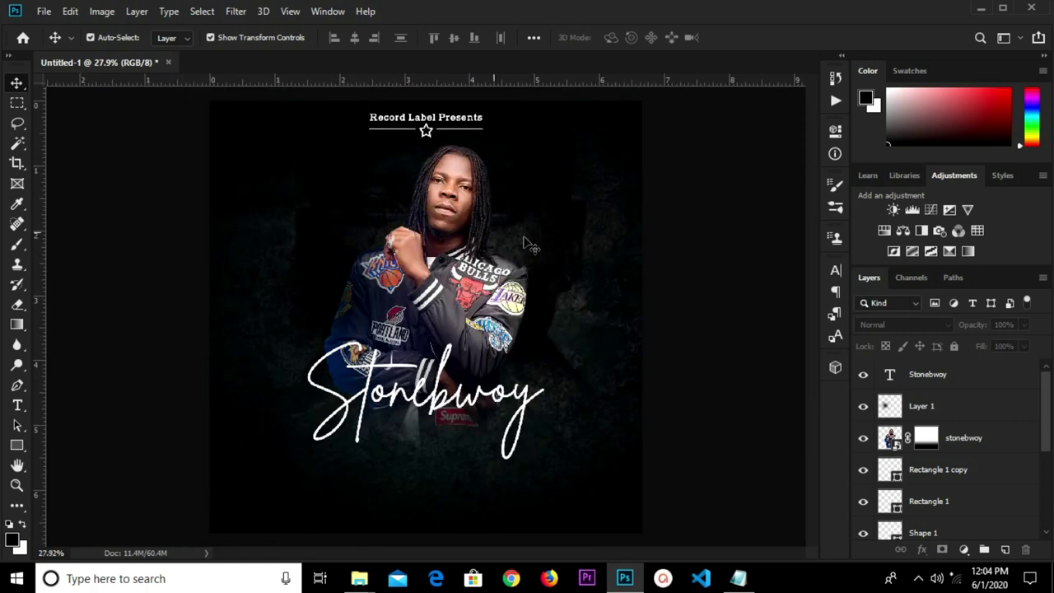
Copy "Mixtape + Singles + Album" from the cover text file in Notepad and paste it as a new text layer near the cover's lower edge.
click(738, 579)
drag(778, 209, 605, 190)
right_click(658, 207)
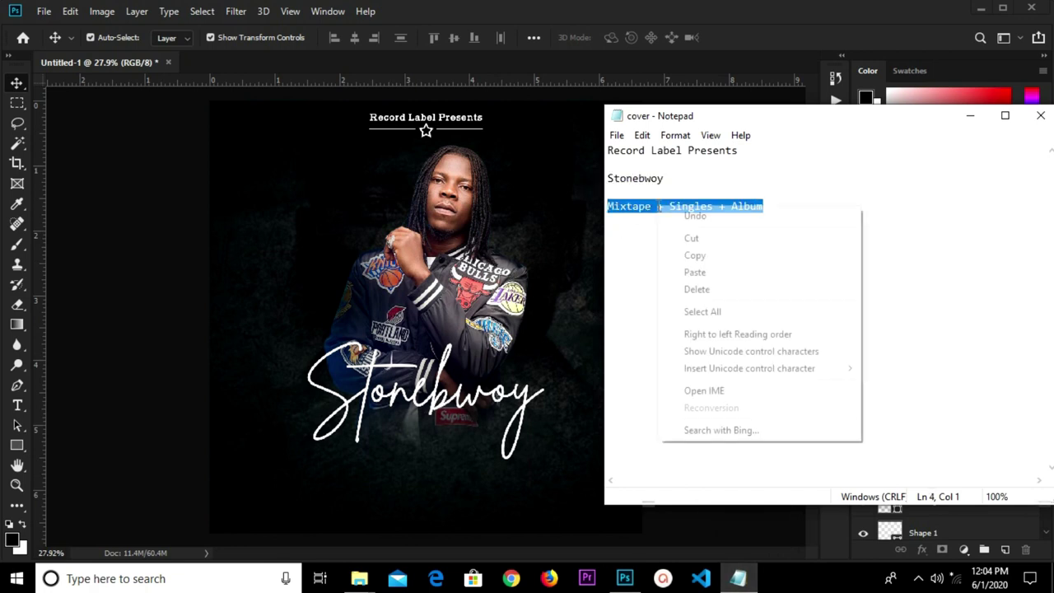
click(695, 256)
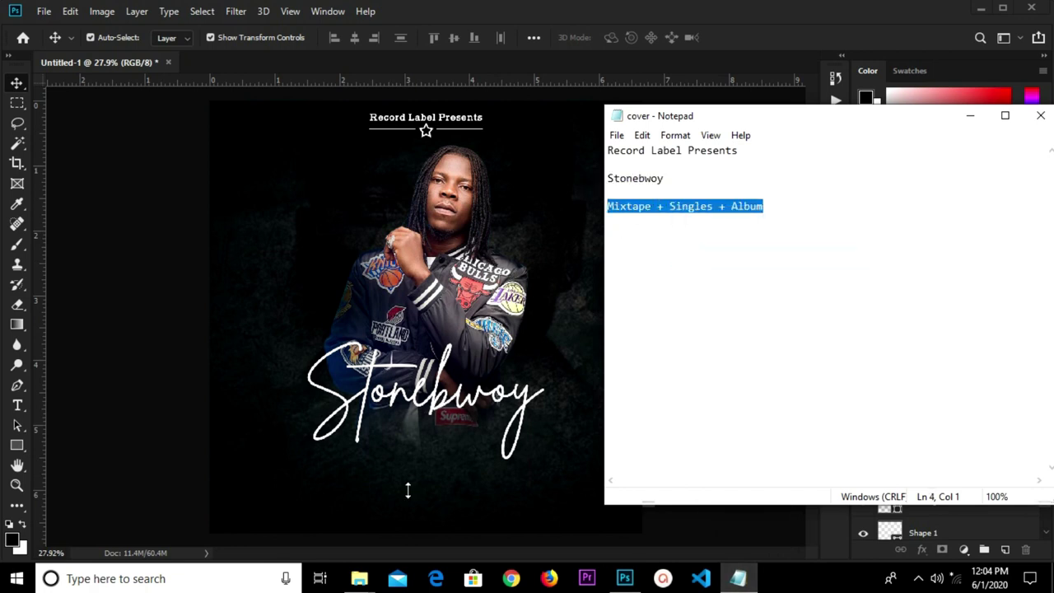
click(407, 491)
key(t)
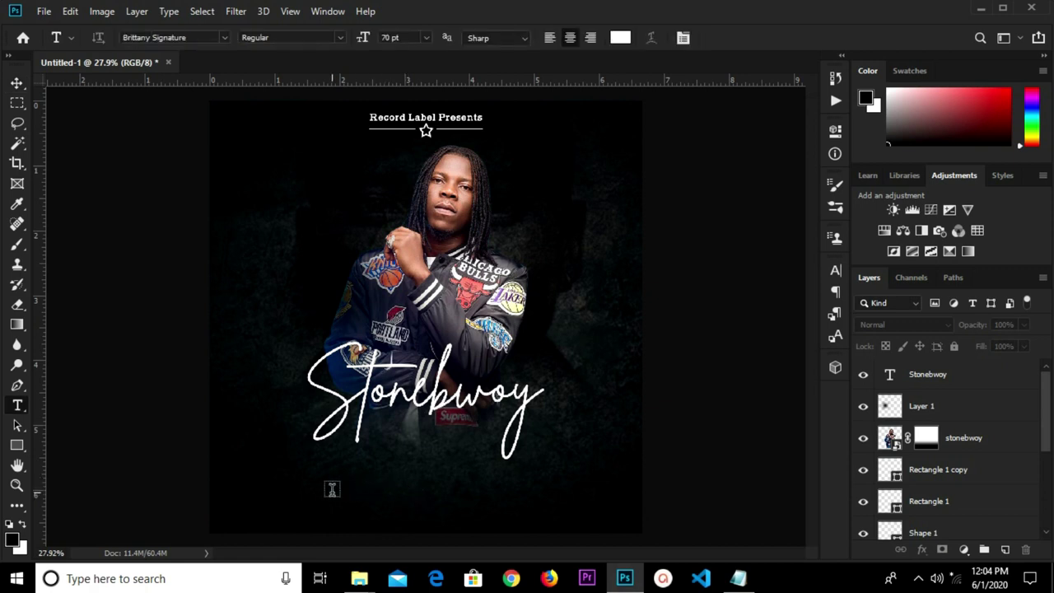
click(329, 489)
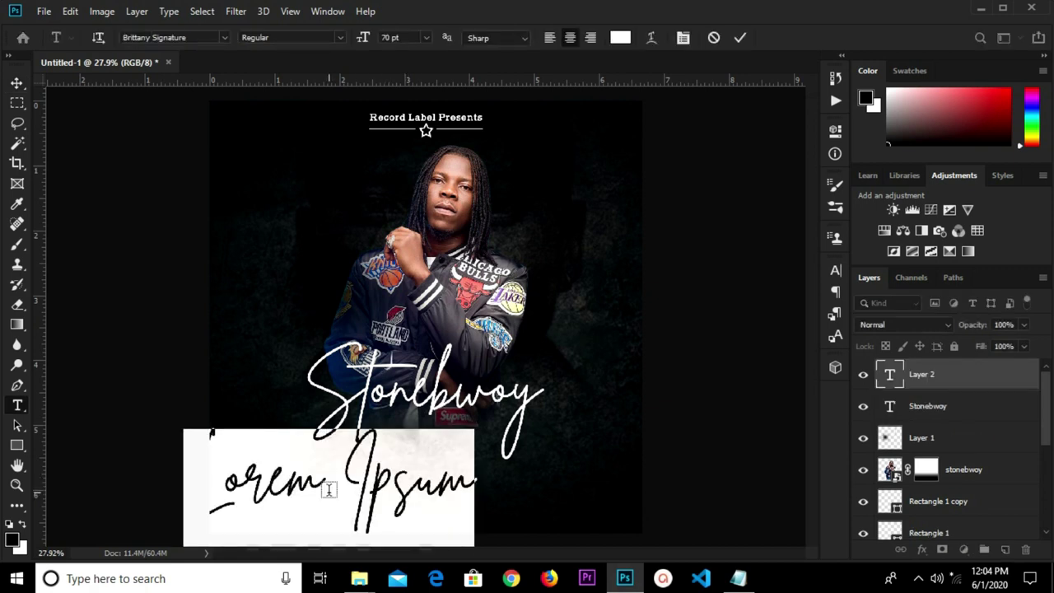
key(ctrl+v)
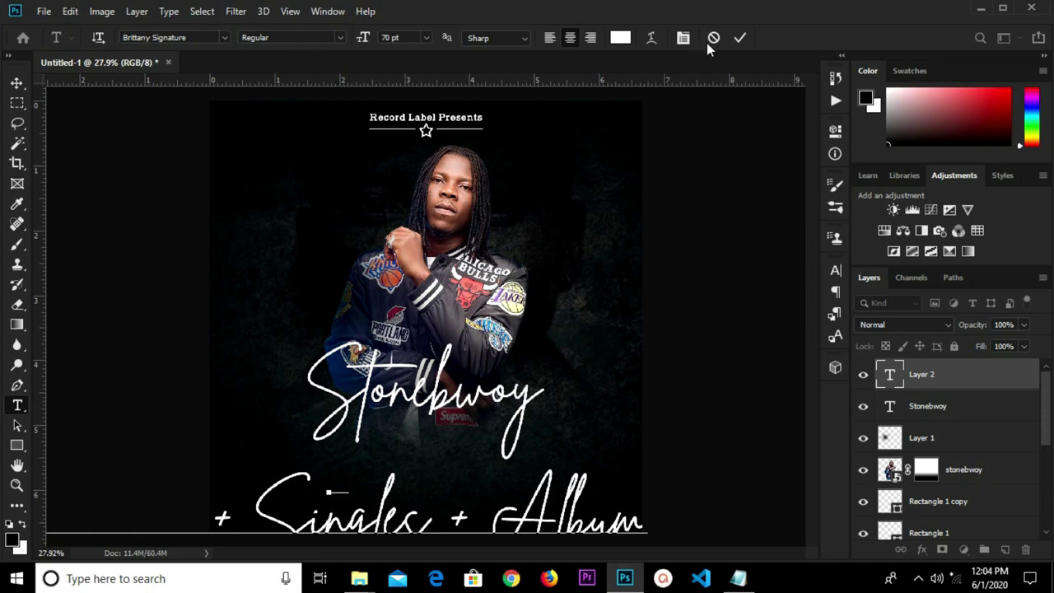
click(740, 37)
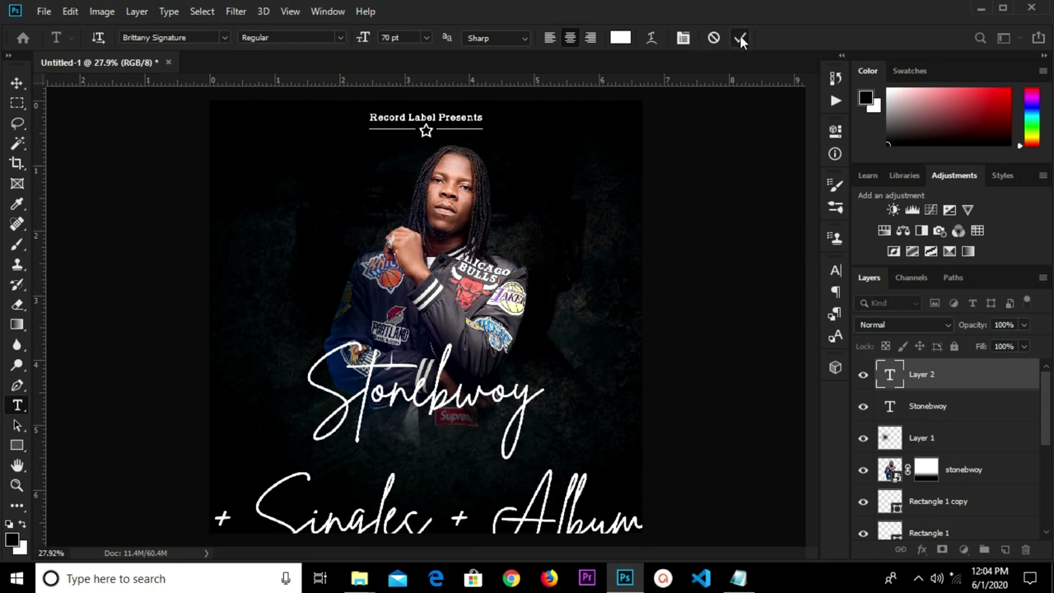
Set the "Mixtape + Singles + Album" text to the Typo Slab Regular font at 24 pt.
click(836, 272)
click(724, 310)
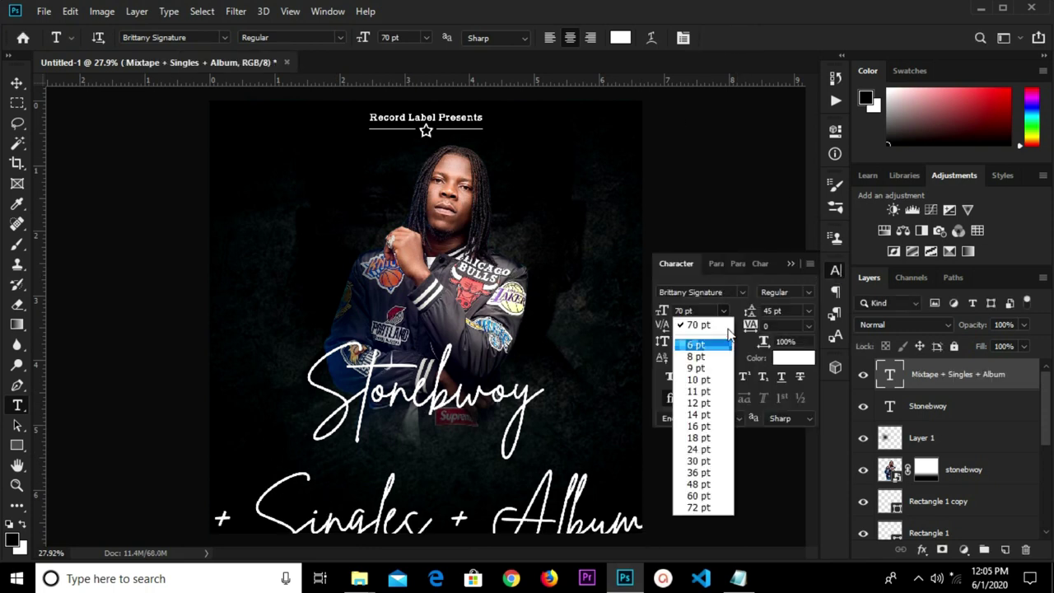
click(700, 448)
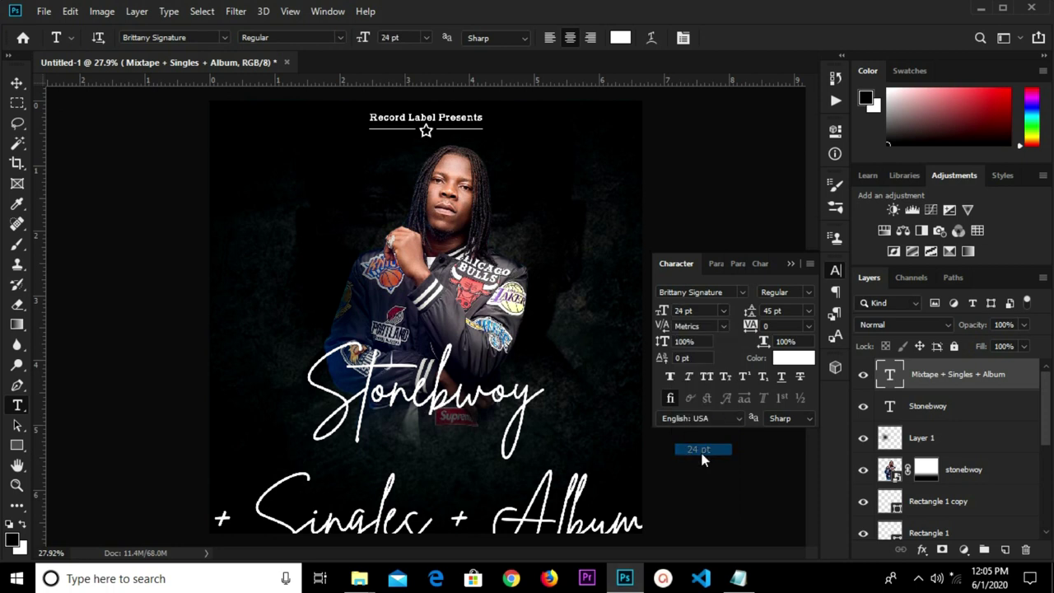
click(707, 291)
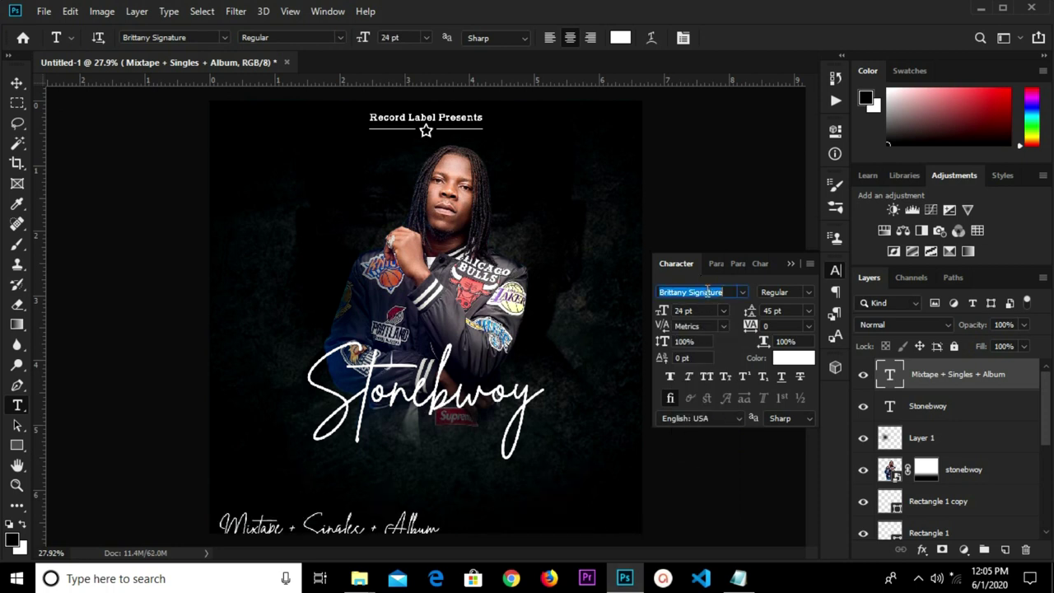
text(t)
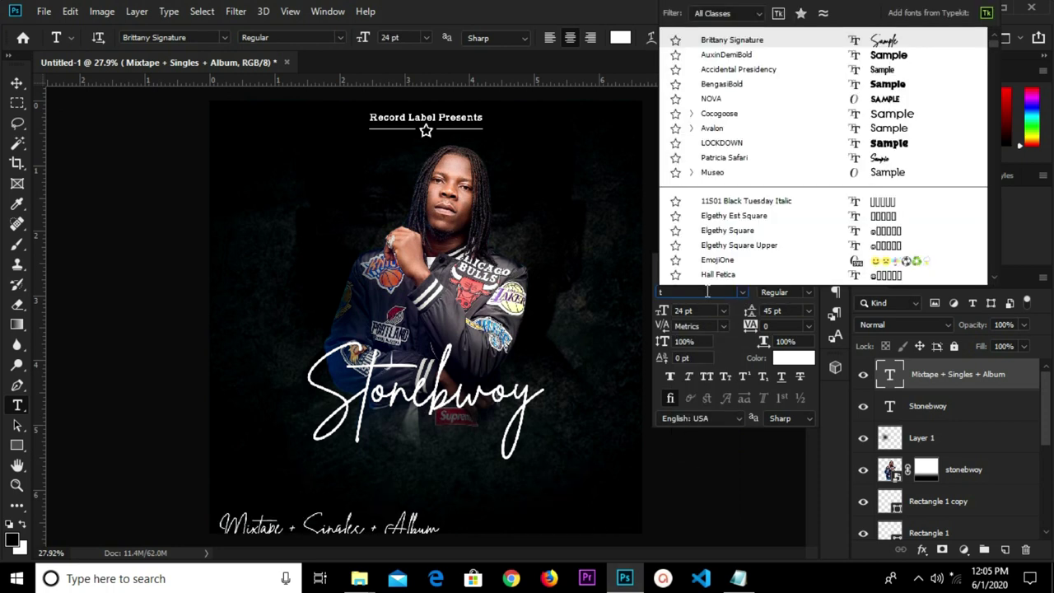
text(ypo)
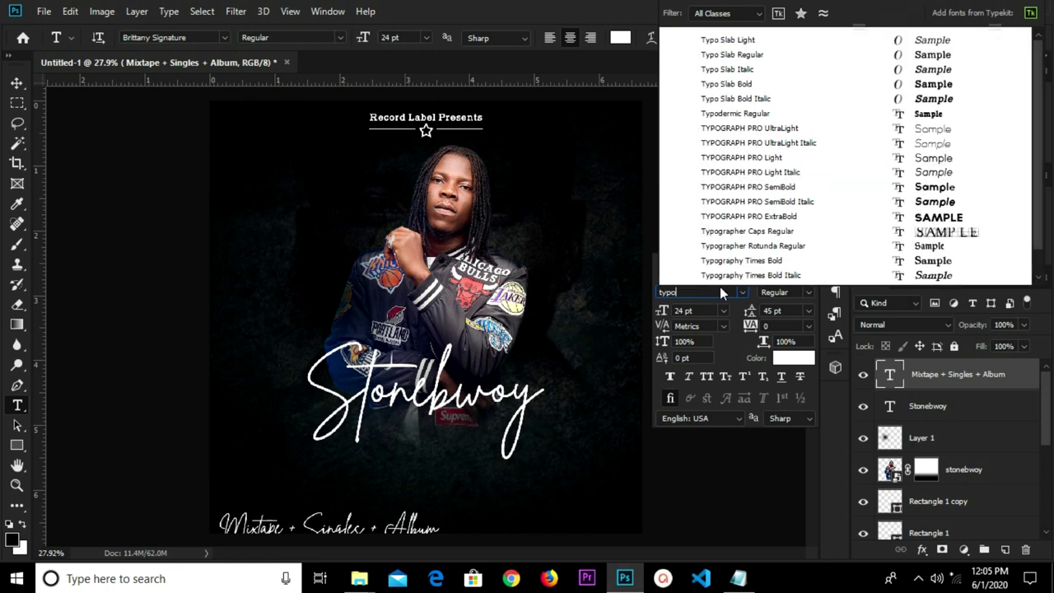
key(Up)
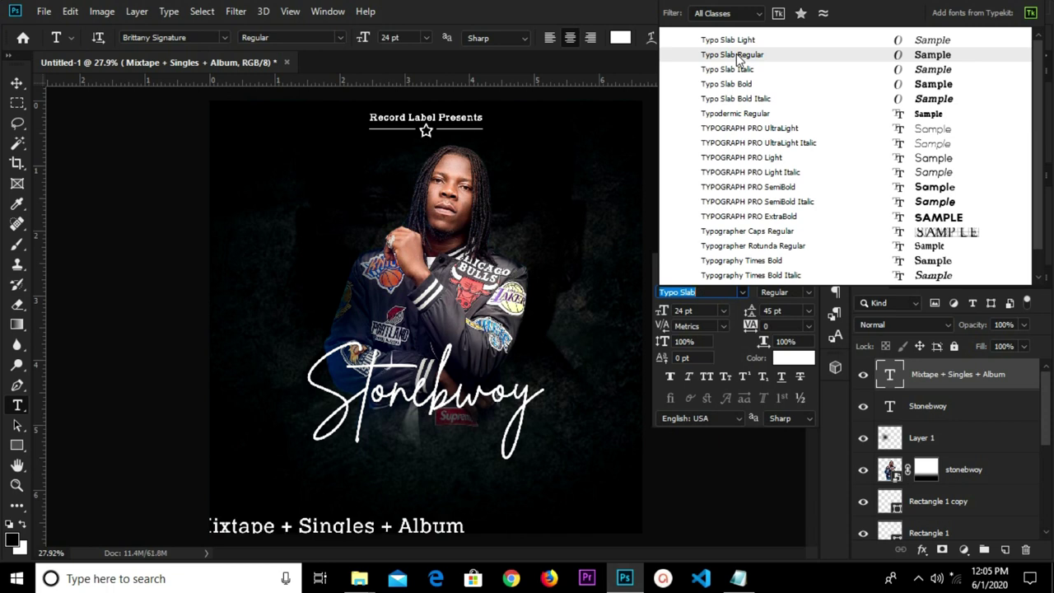
click(736, 53)
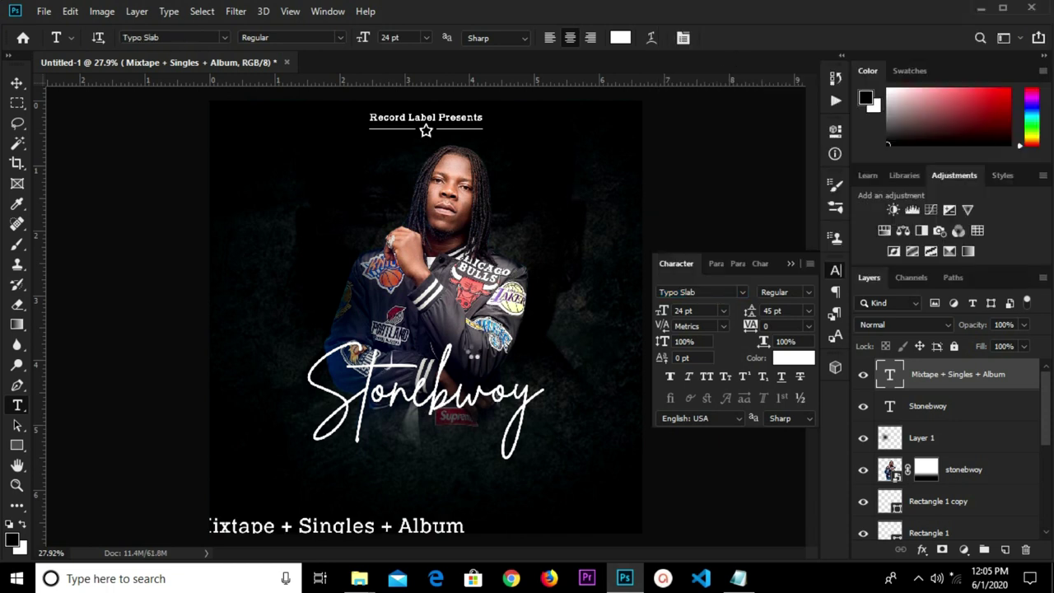
Centre the "Mixtape + Singles + Album" text horizontally on the canvas and move it up just below the "Stonebwoy" text.
key(v)
drag(362, 529, 365, 530)
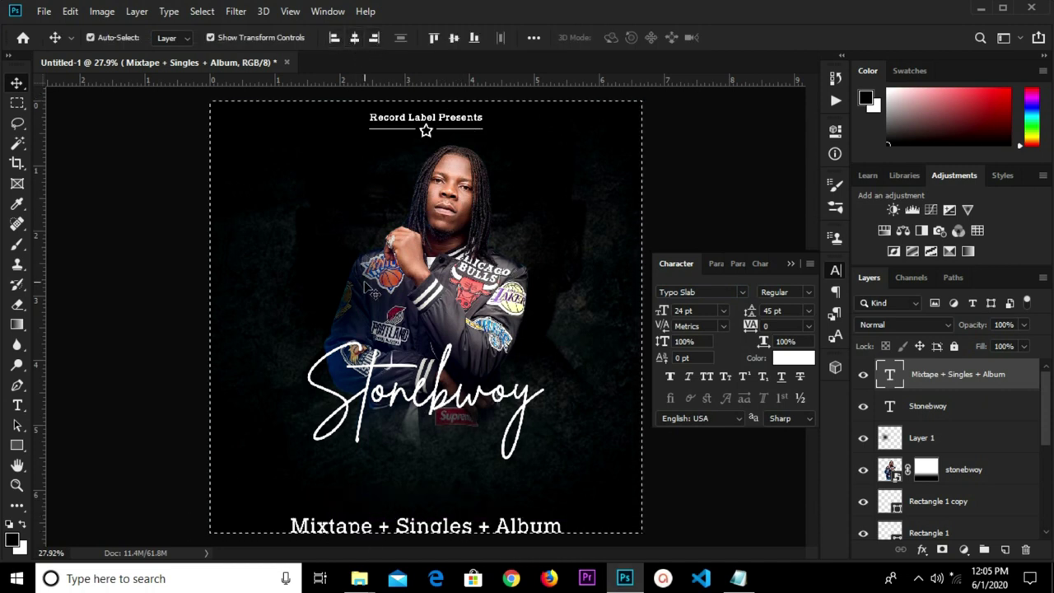
key(ctrl+d)
drag(430, 537, 434, 477)
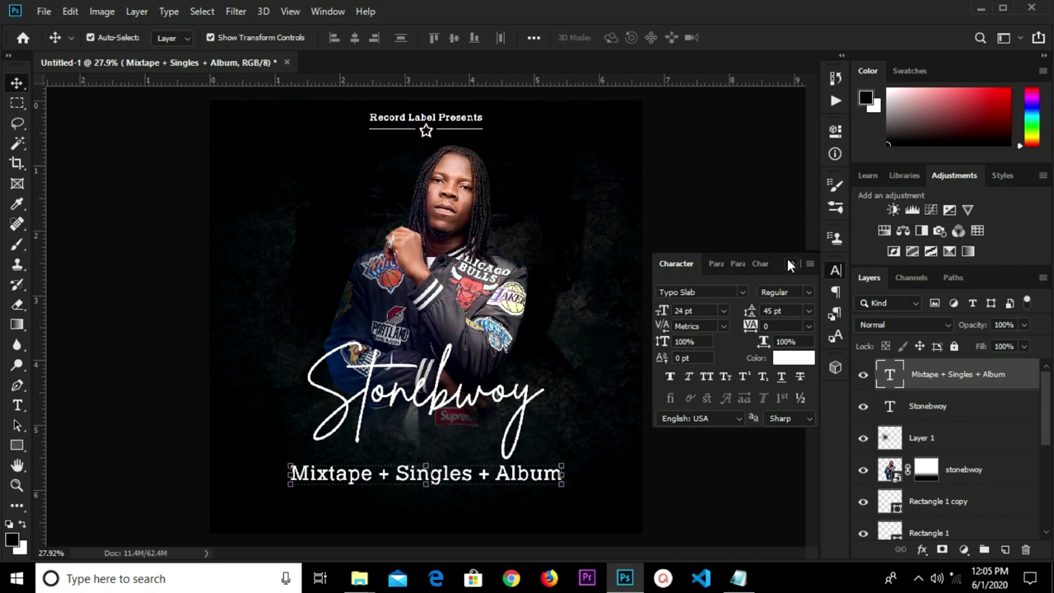
click(734, 299)
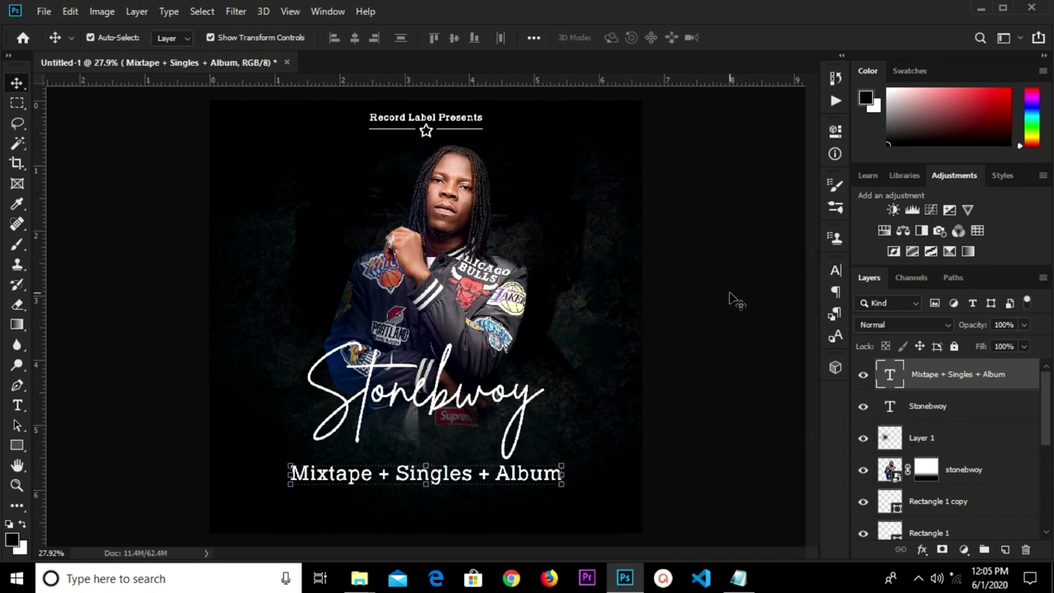
Place the Parental Advisory image "f" as an embedded layer on the cover at the size offered.
click(44, 13)
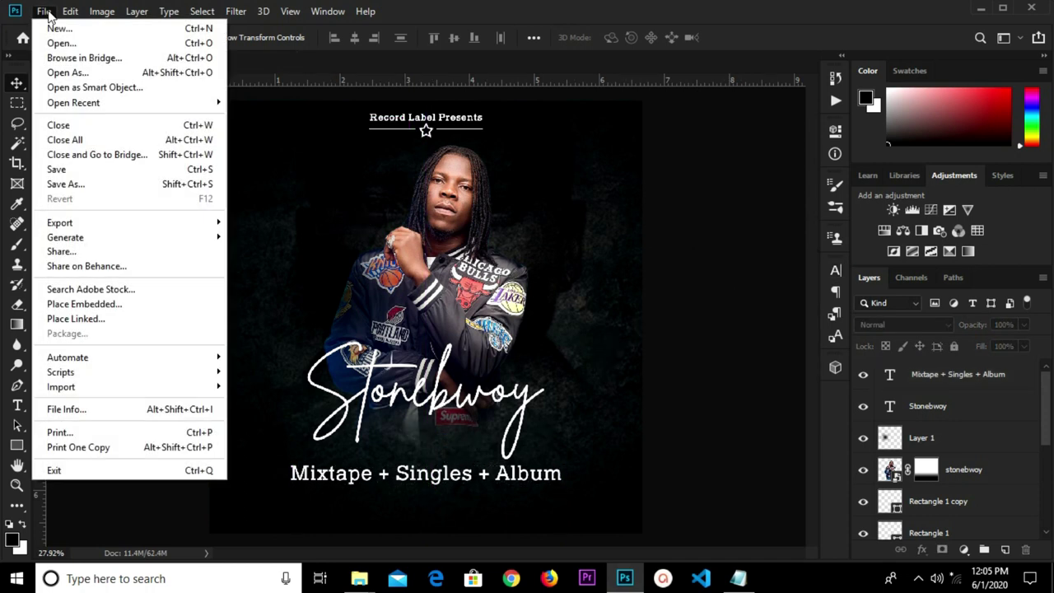
click(105, 306)
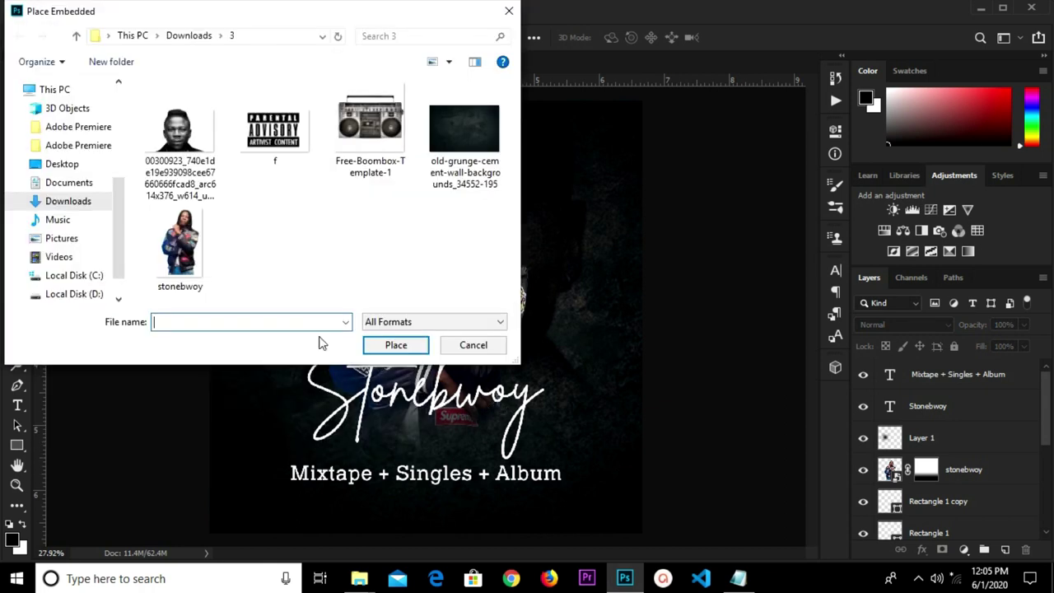
click(396, 346)
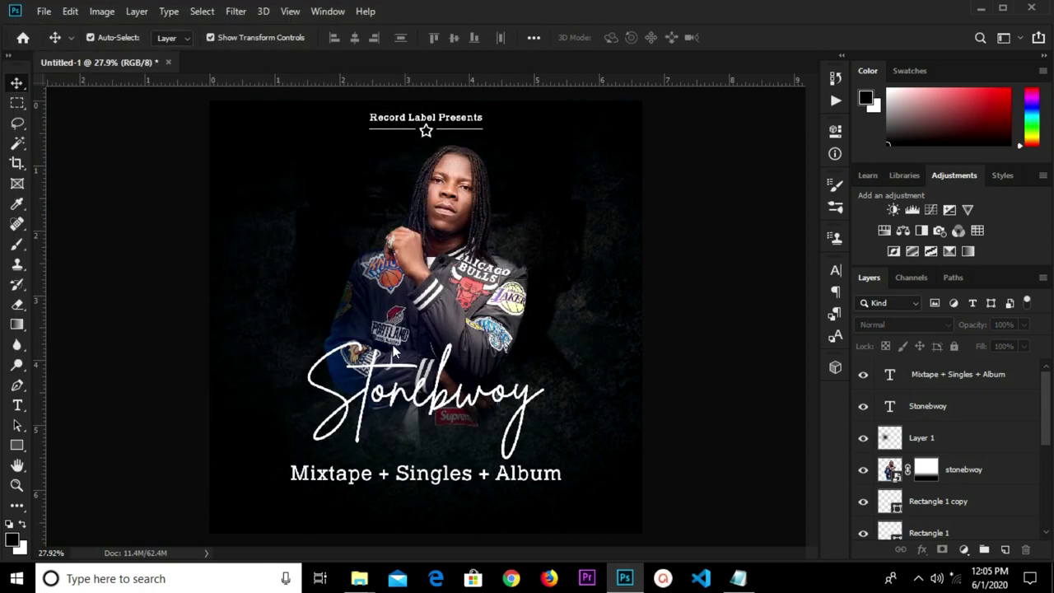
click(592, 37)
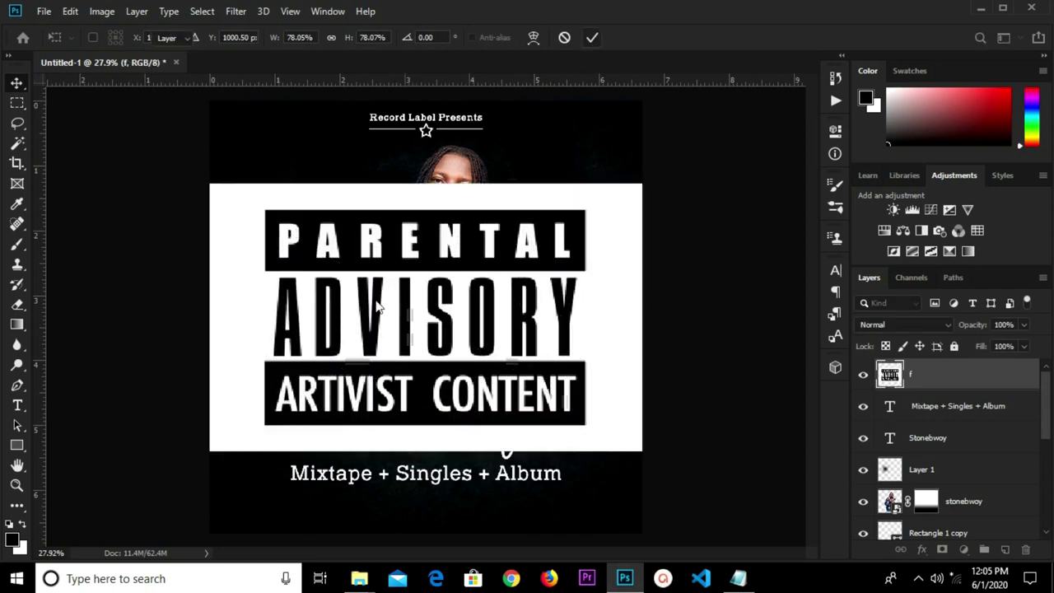
Mask the placed "f" image to a rectangle just outside the Parental Advisory label, hiding the surplus white around it.
right_click(17, 106)
click(79, 103)
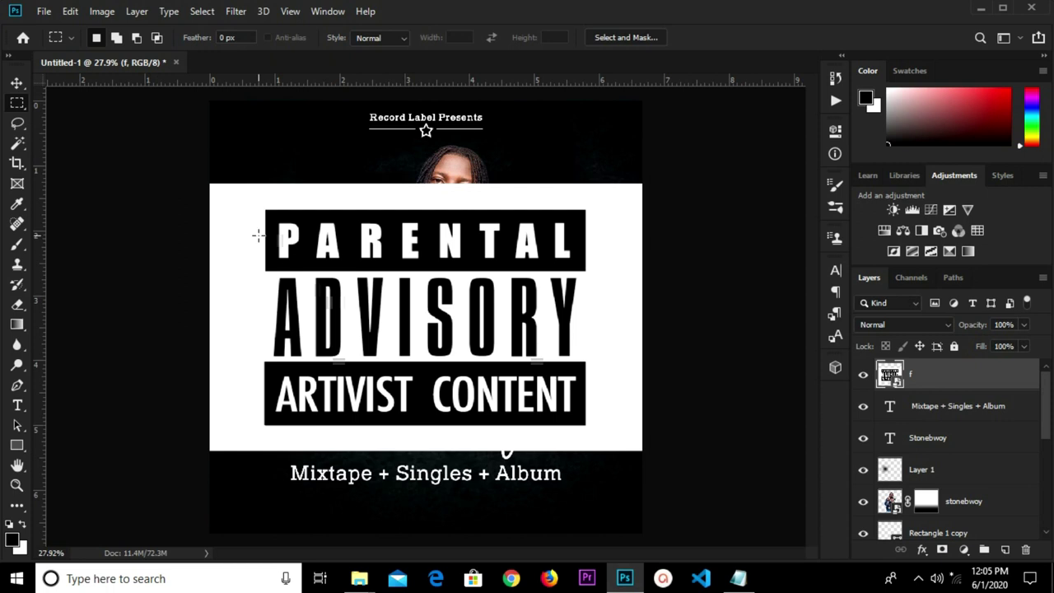
drag(255, 203, 594, 434)
key(Delete)
click(507, 224)
click(942, 550)
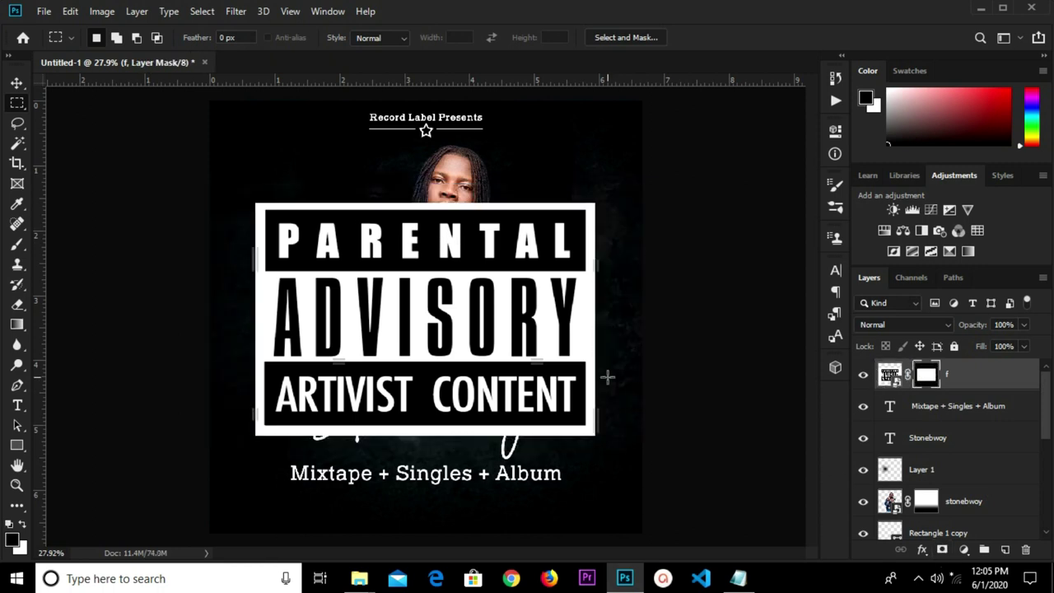
Scale the masked advisory label down to about 10.31% and position it just below the "Mixtape + Singles + Album" text.
key(v)
key(ctrl+minus)
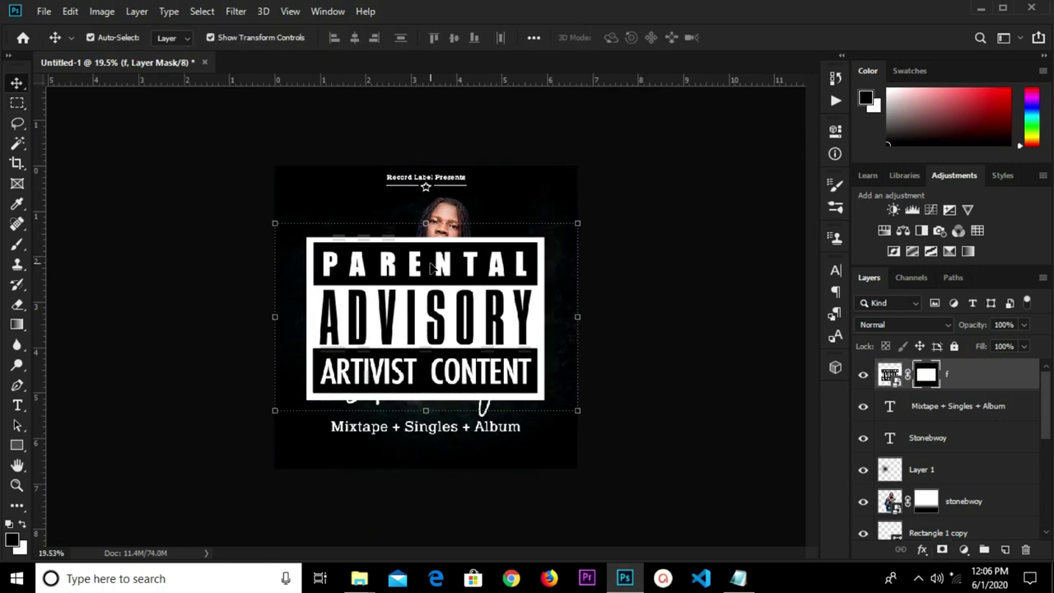
key(ctrl+t)
drag(576, 223, 417, 454)
scroll(411, 358, up, 5)
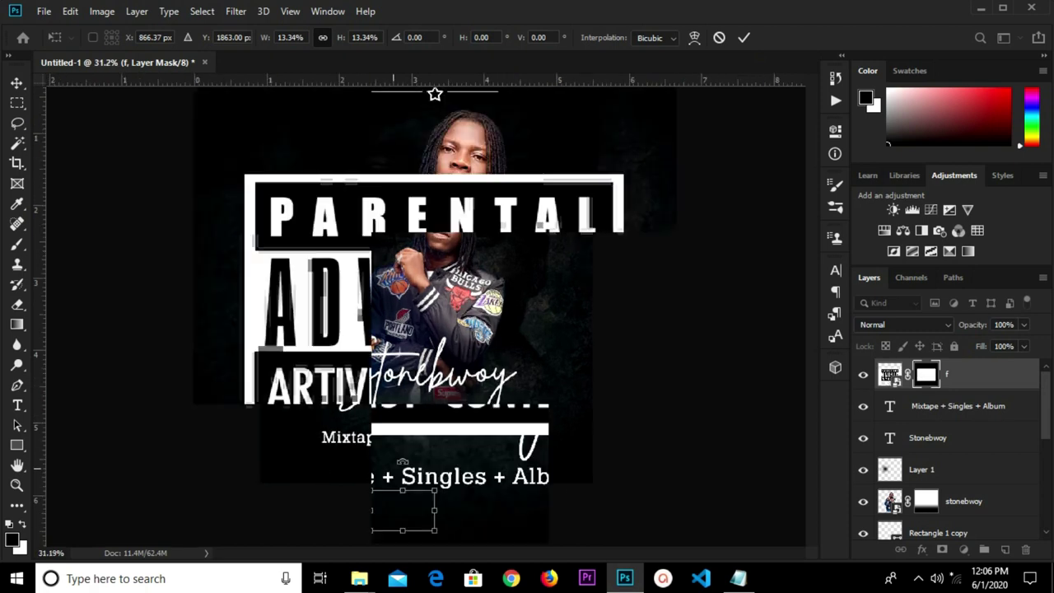
drag(440, 493, 424, 501)
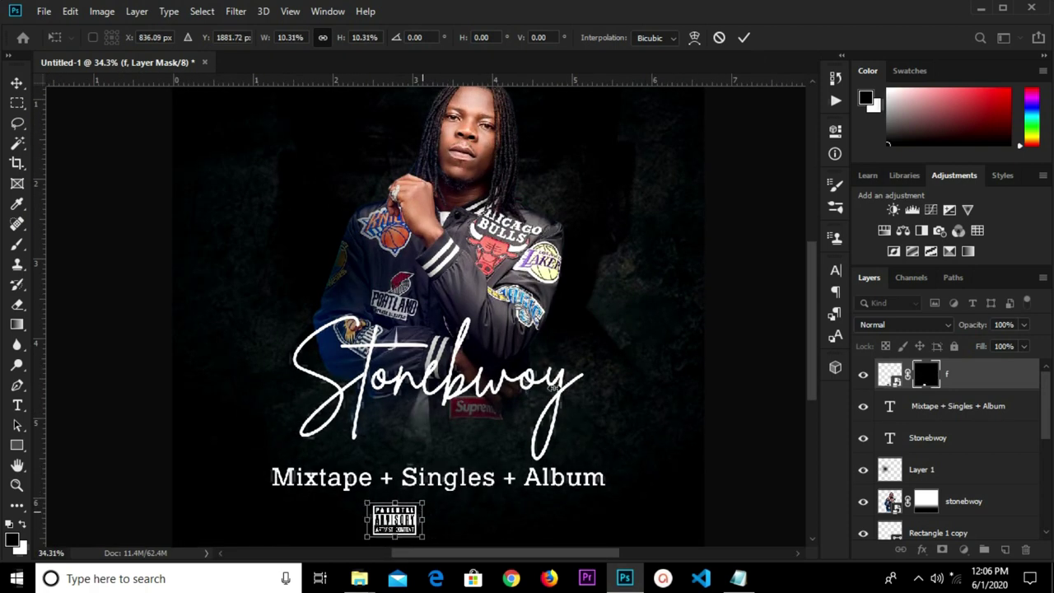
click(743, 38)
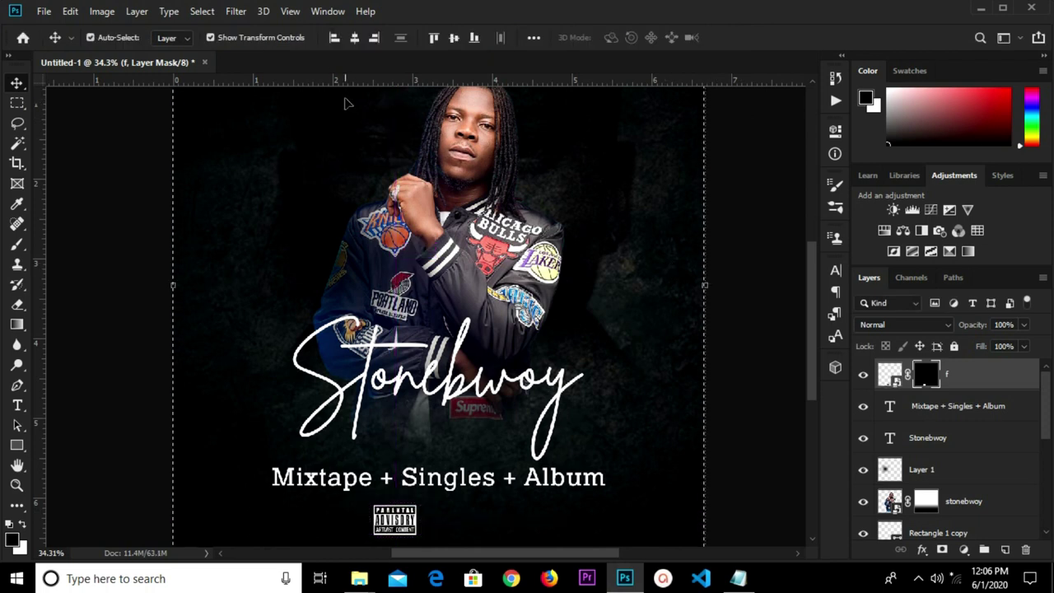
Centre the advisory label horizontally on the canvas and deselect it.
click(354, 37)
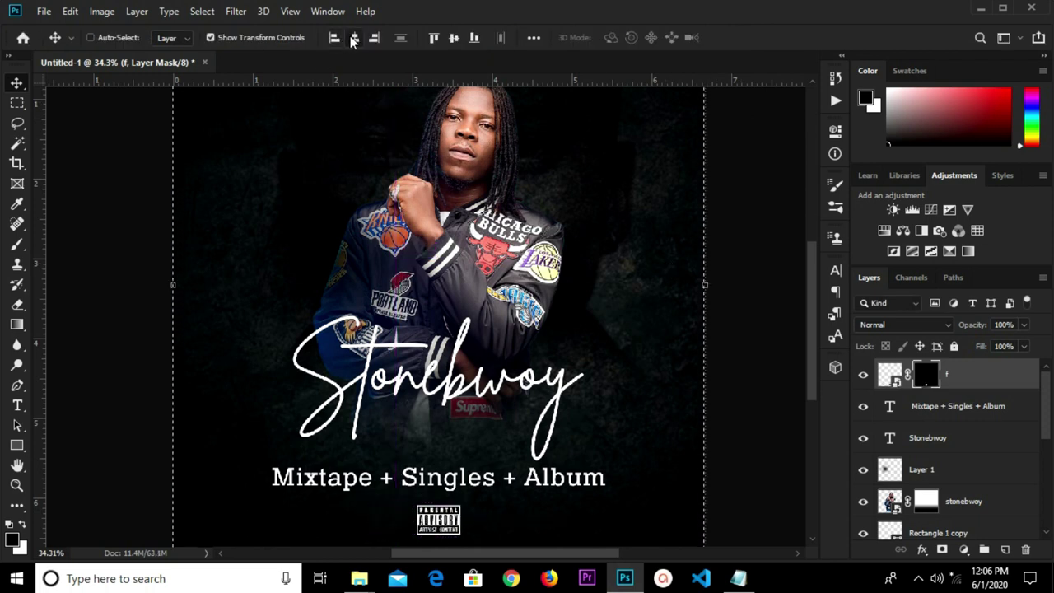
key(ctrl+minus)
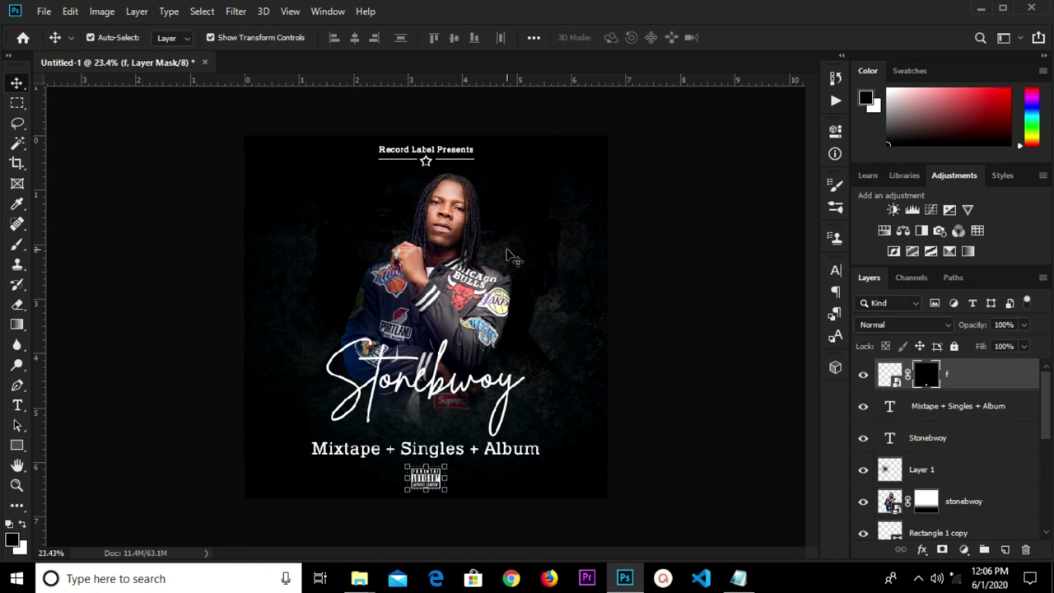
click(693, 283)
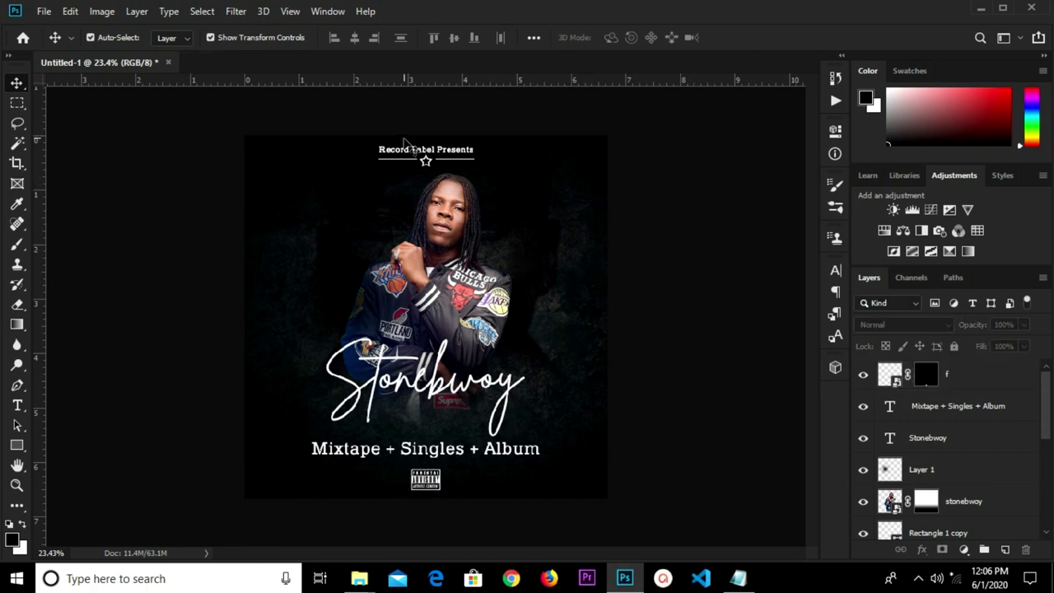
Group the "Record Label Presents" text with its star and two lines, and move the group down slightly.
scroll(992, 442, down, 3)
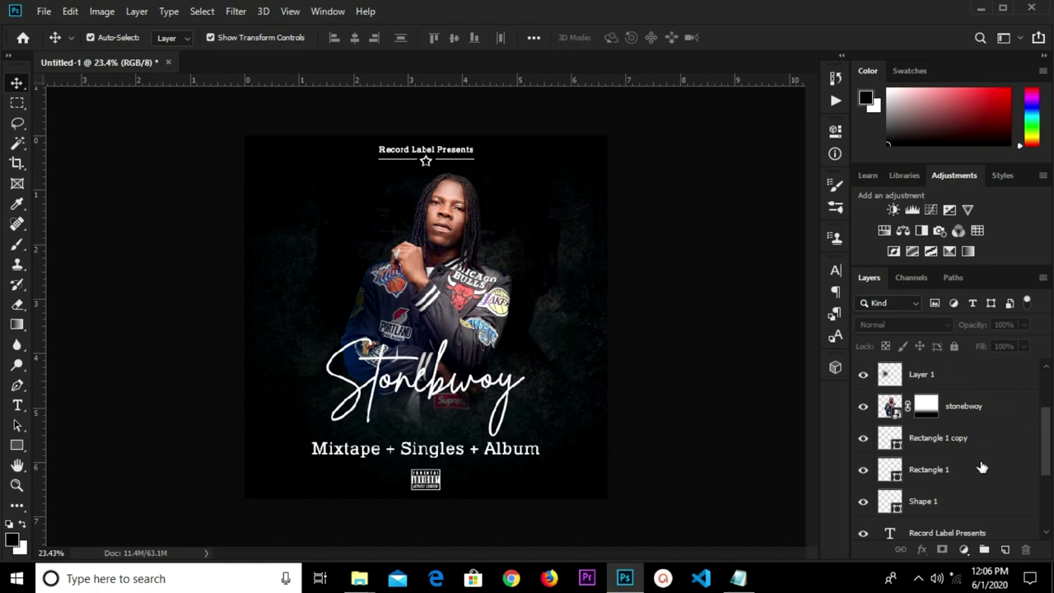
scroll(980, 470, down, 2)
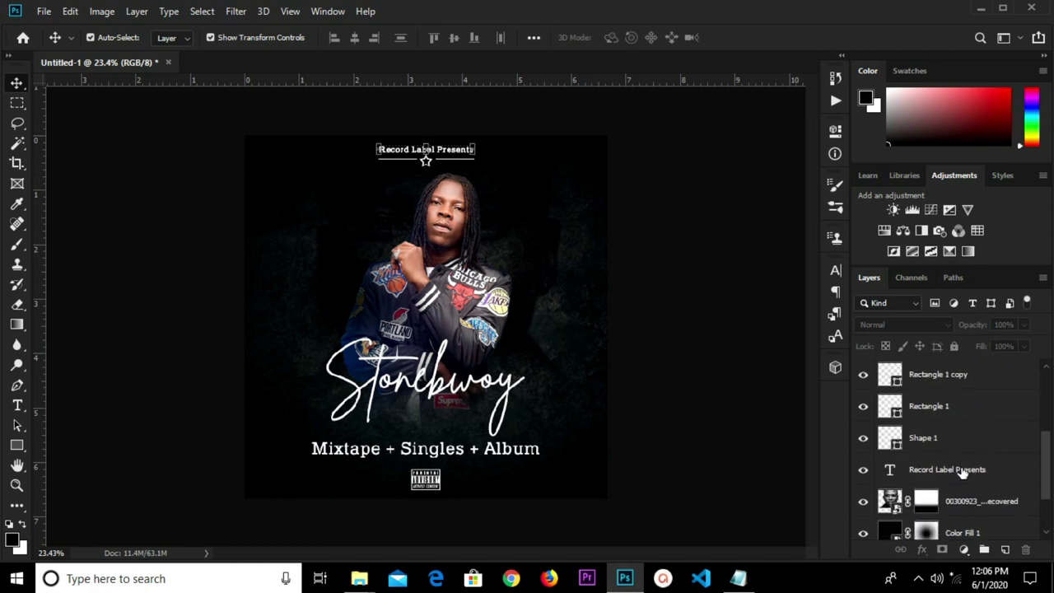
click(962, 472)
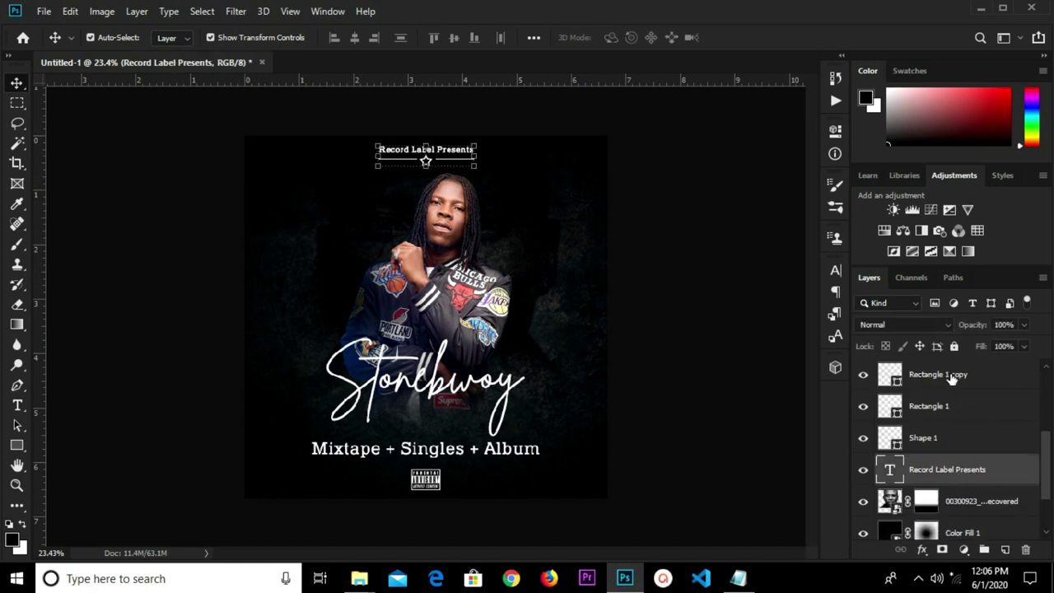
shift+click(951, 376)
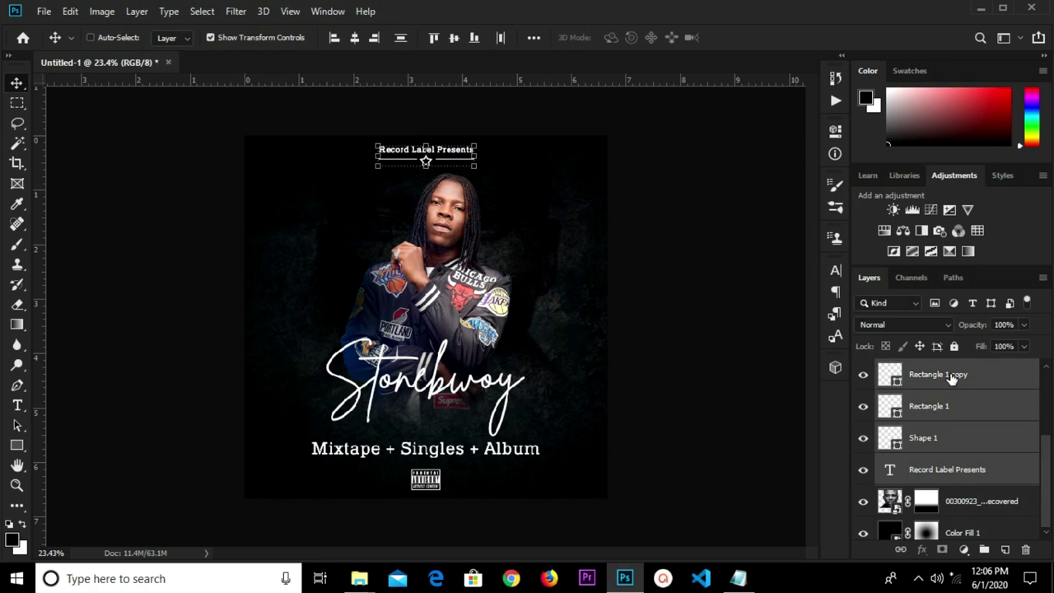
key(ctrl+g)
click(863, 403)
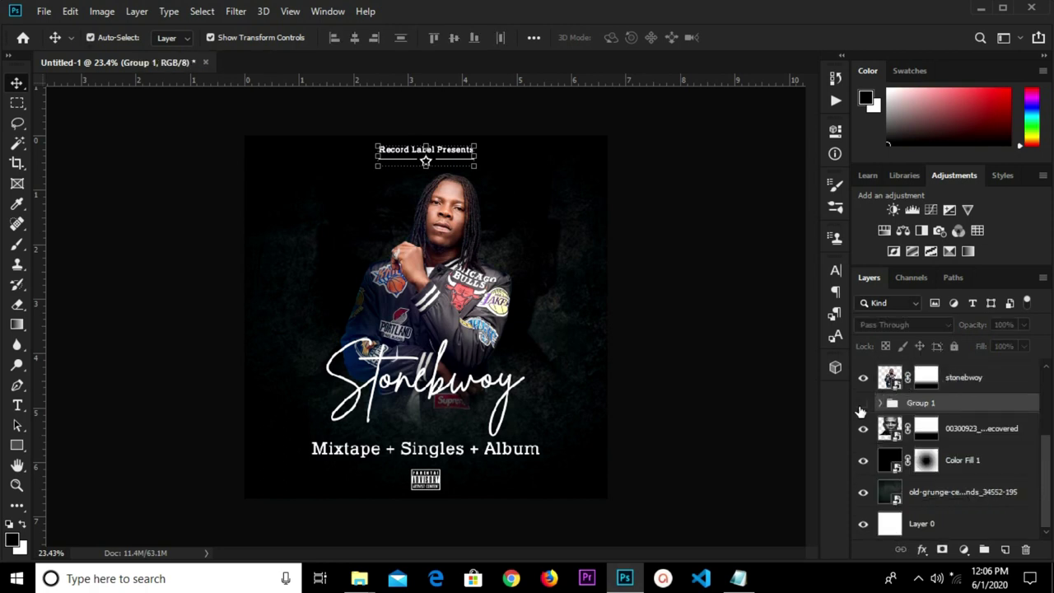
click(861, 404)
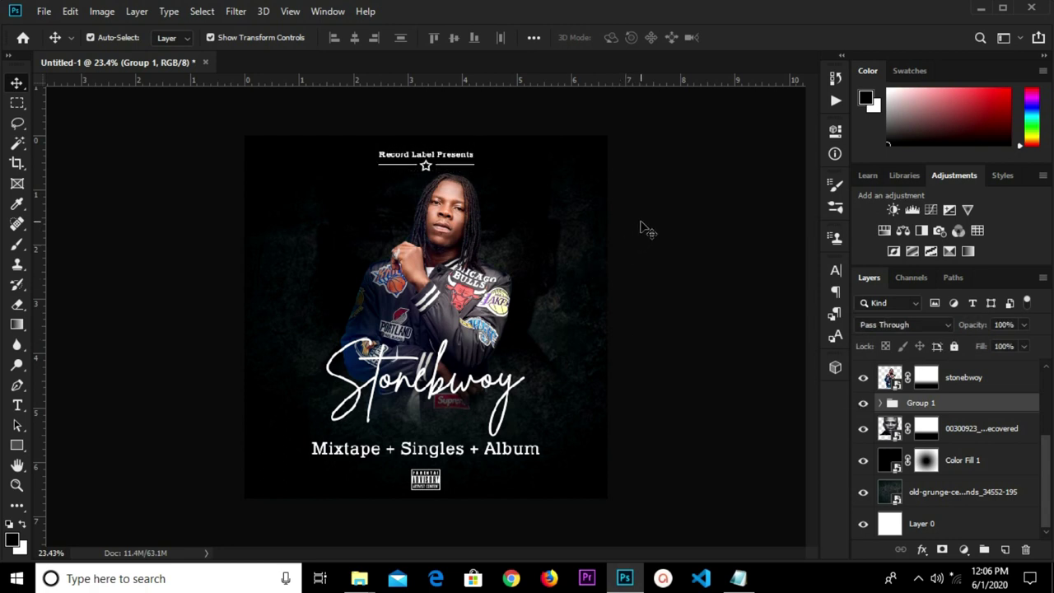
click(172, 136)
Draw a rectangle shape of about 1937 by 1928 px just inside the edges of the cover.
click(16, 445)
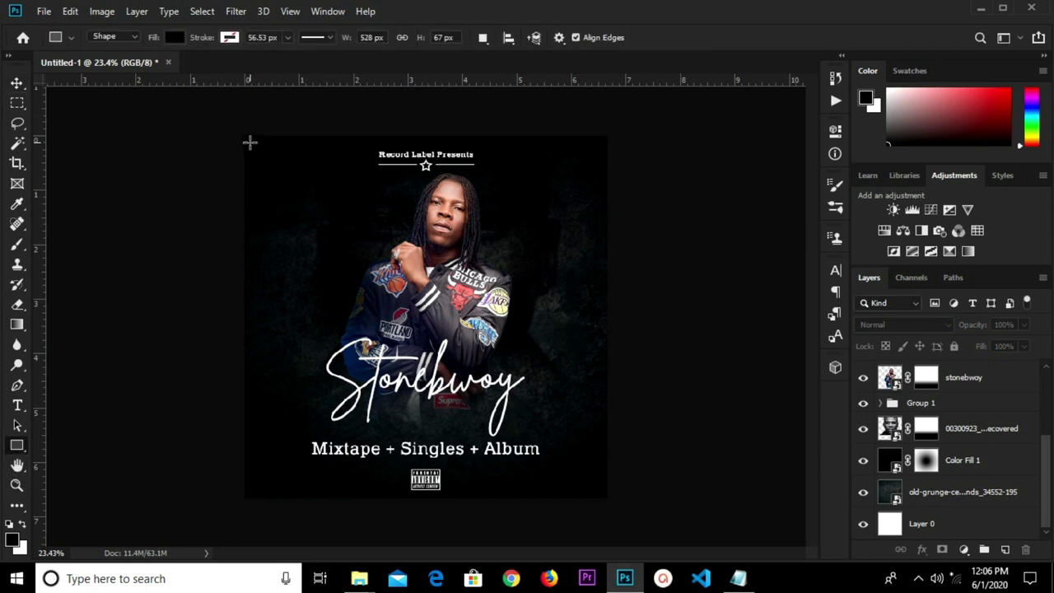
drag(250, 141, 601, 492)
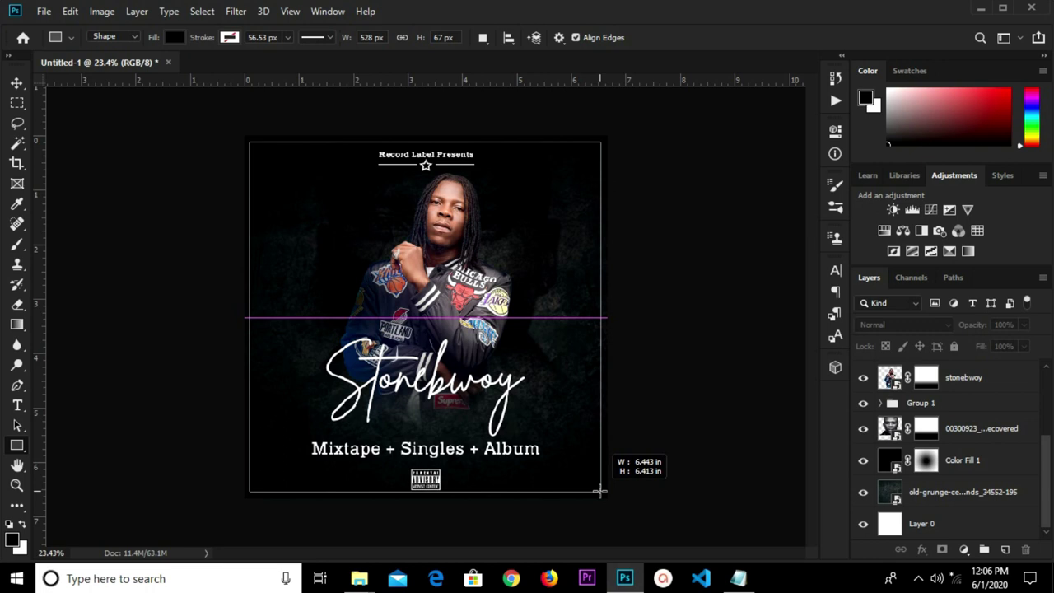
drag(600, 491, 602, 491)
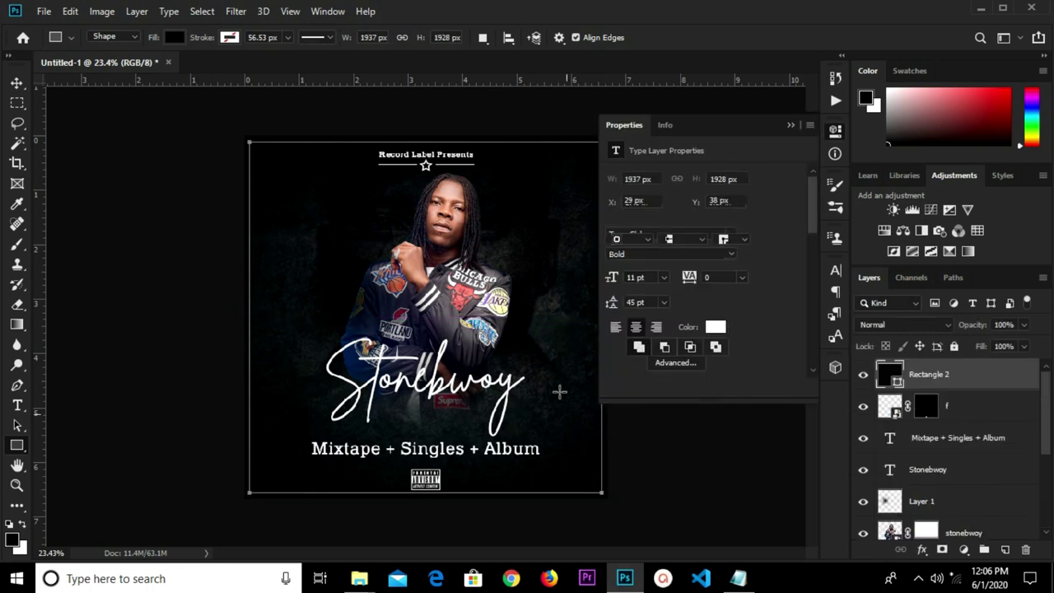
Turn the rectangle into a thin frame with no fill and a white 3 px stroke.
click(616, 222)
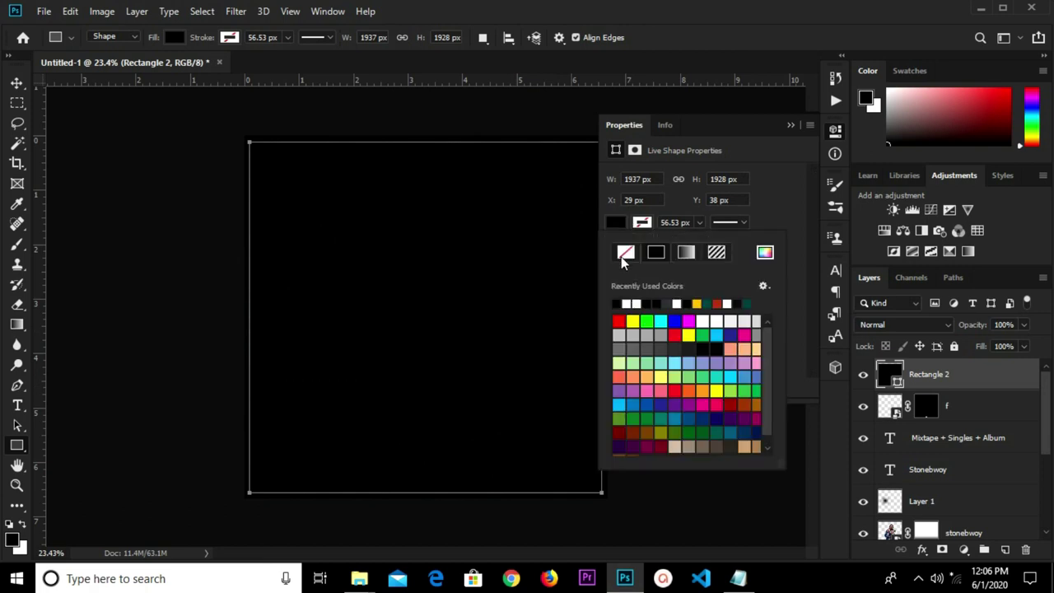
click(627, 253)
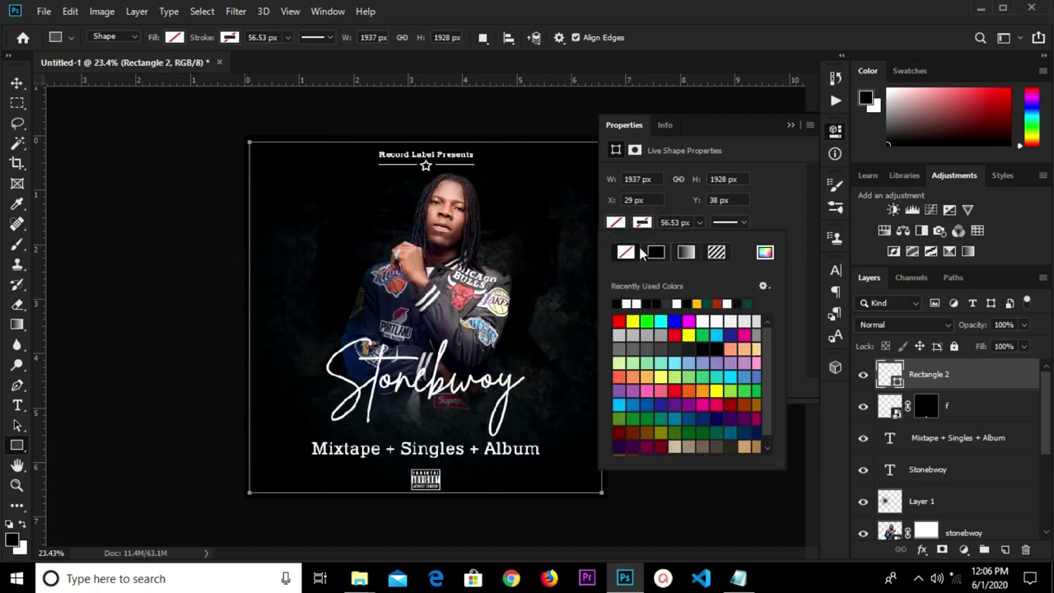
click(632, 303)
click(680, 224)
click(681, 223)
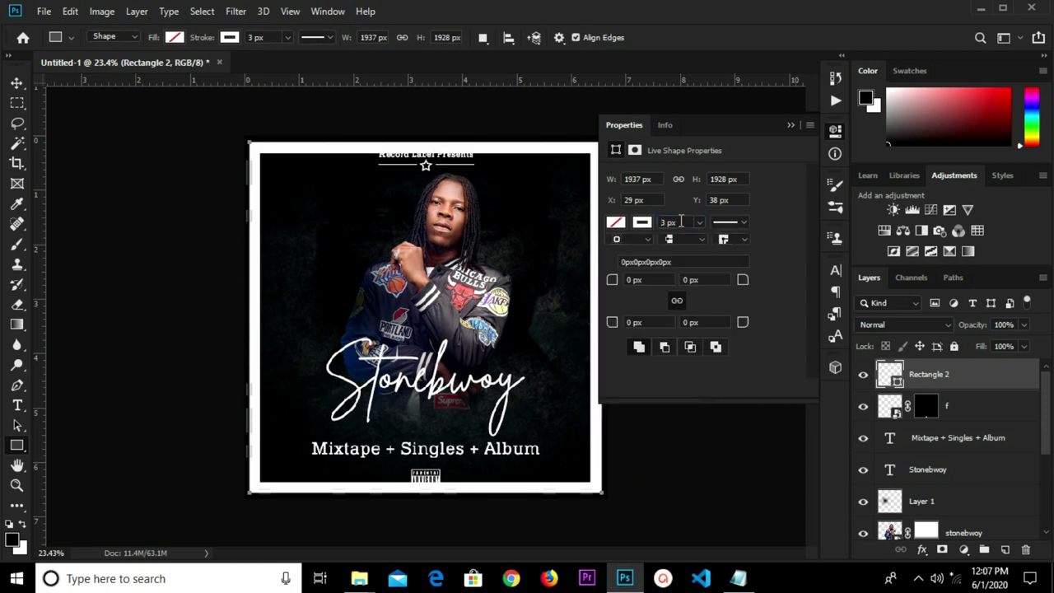
click(791, 126)
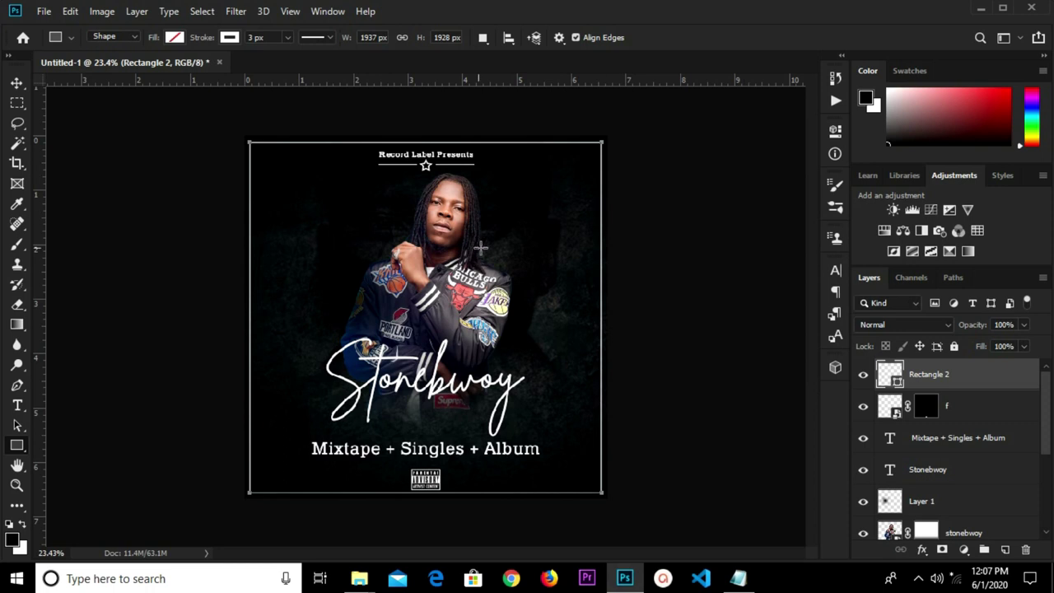
key(v)
click(434, 484)
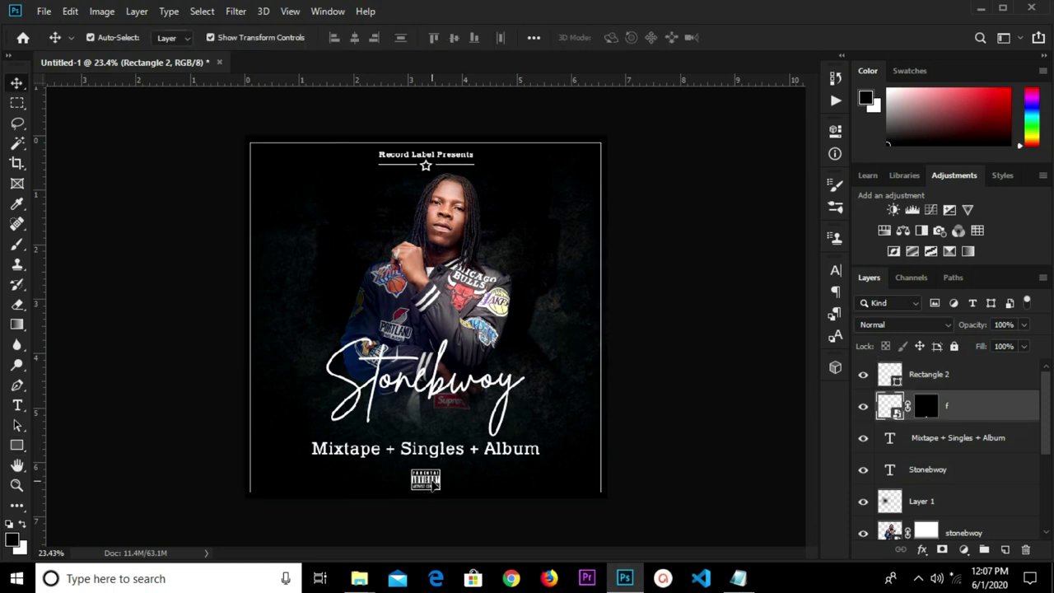
scroll(599, 384, up, 1)
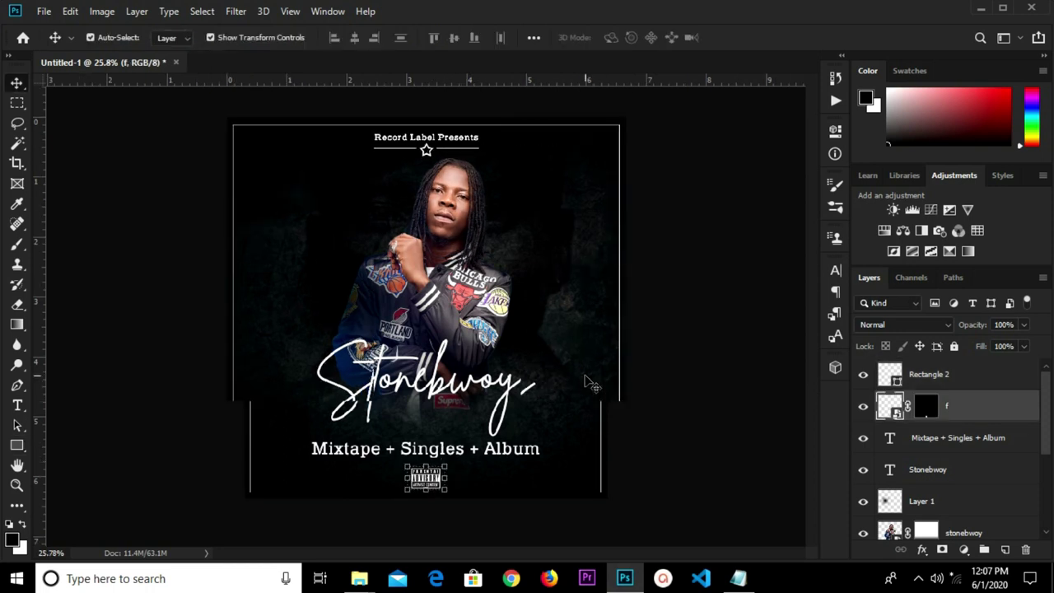
click(680, 300)
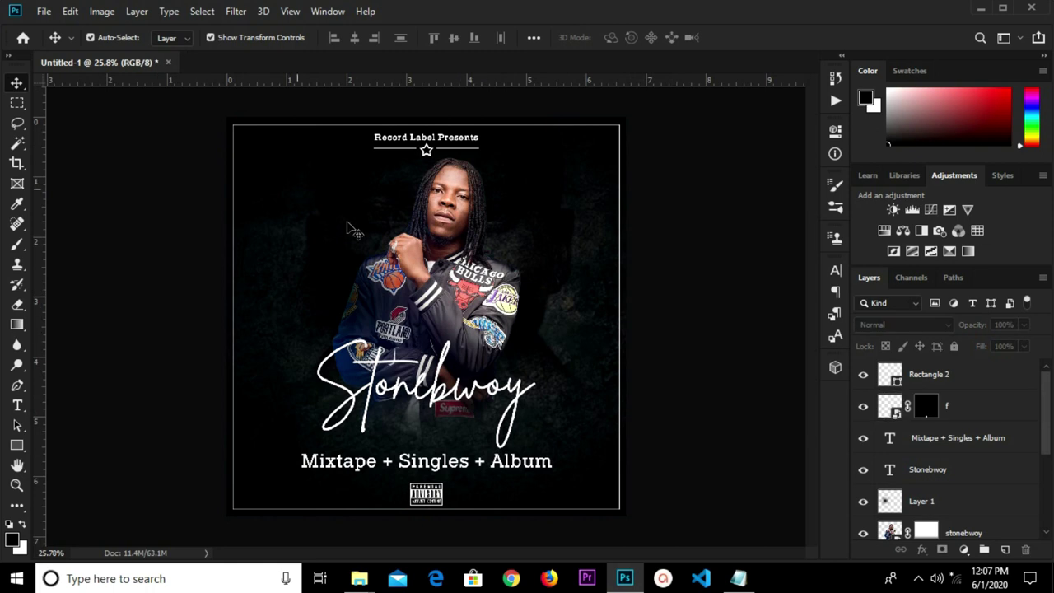
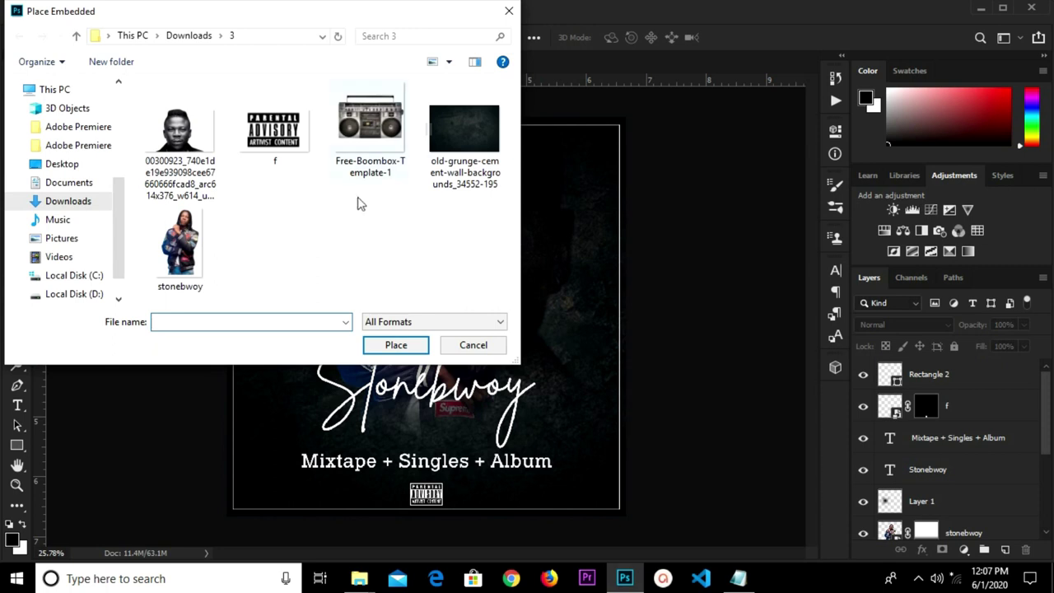
Place the Free-Boombox-Template-1 image, scale it to about 14.83% and position it inside the frame's lower-right corner.
click(396, 346)
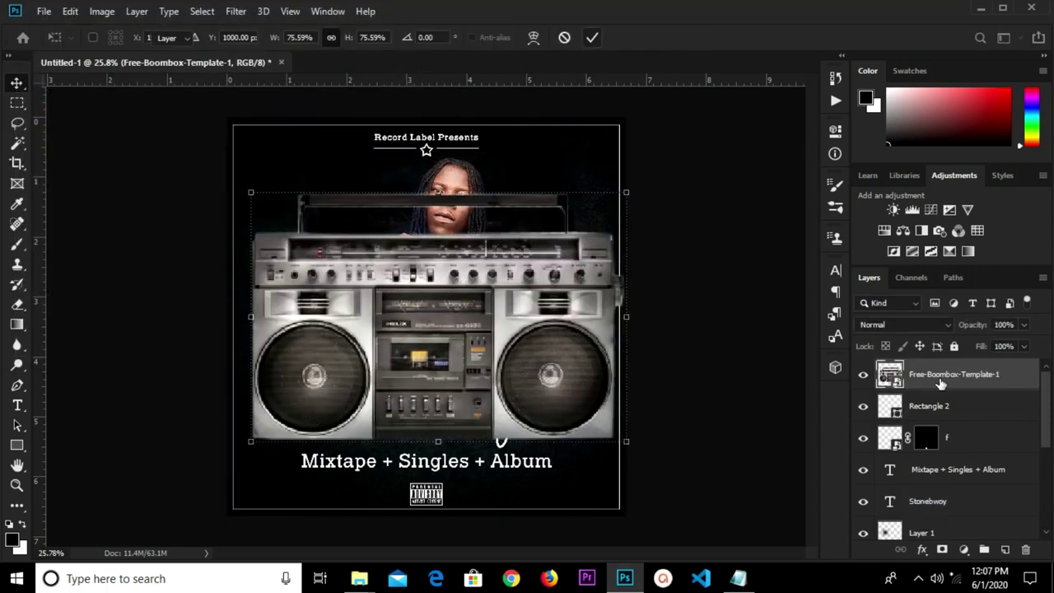
right_click(940, 384)
click(768, 162)
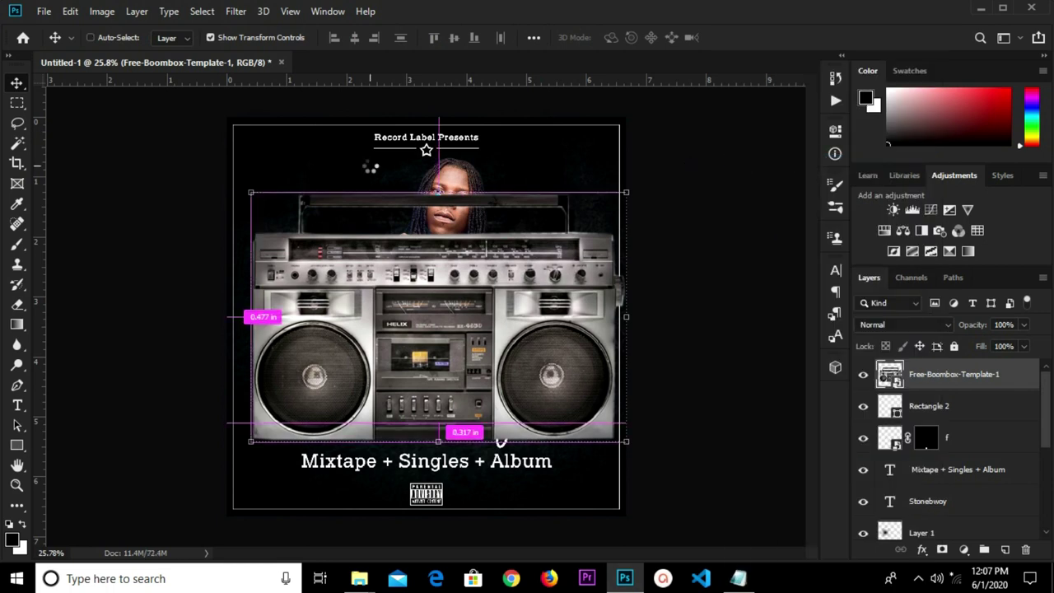
key(ctrl+t)
drag(251, 192, 259, 198)
drag(344, 282, 583, 486)
click(591, 39)
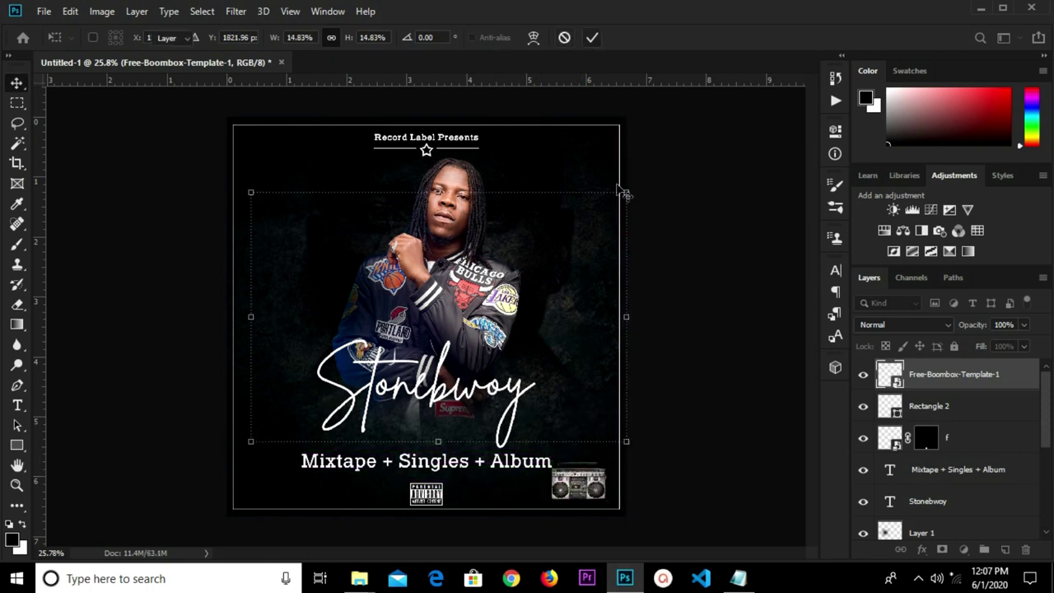
Move the "Mixtape + Singles + Album" text up slightly, closer to the "Stonebwoy" text and clear of the boombox.
click(519, 463)
key(shift+Up)
key(shift+Up)
key(shift+Up)
key(shift+Up)
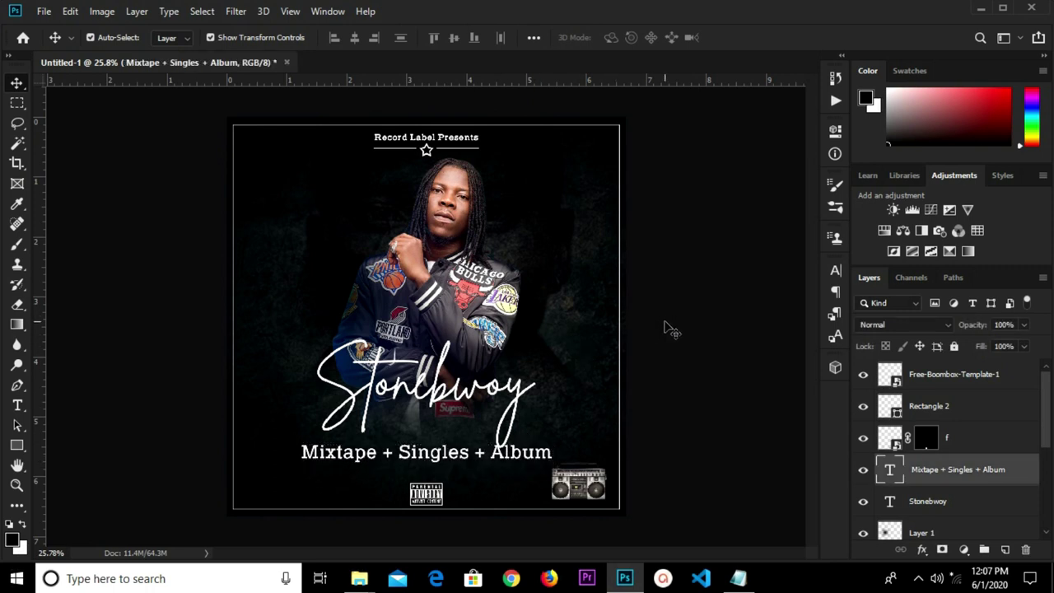
click(671, 329)
Nudge the "Stonebwoy" text and the boombox image slightly upward on the cover.
click(527, 387)
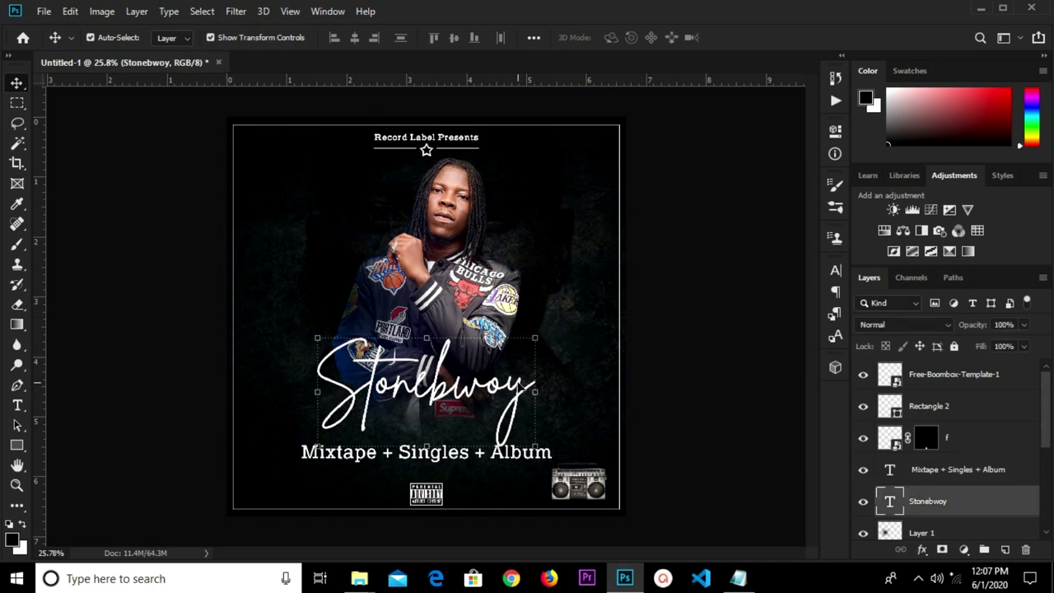
click(651, 404)
click(581, 478)
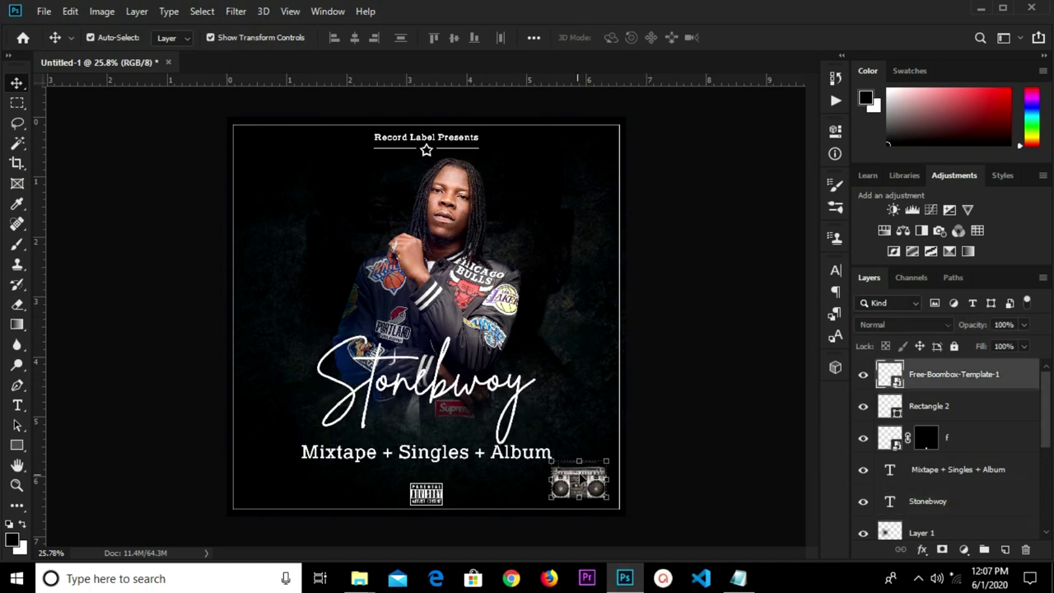
click(667, 421)
Draw a circle of about 500 by 500 px around the boombox in the lower-right corner and fill it with white.
drag(23, 449, 76, 474)
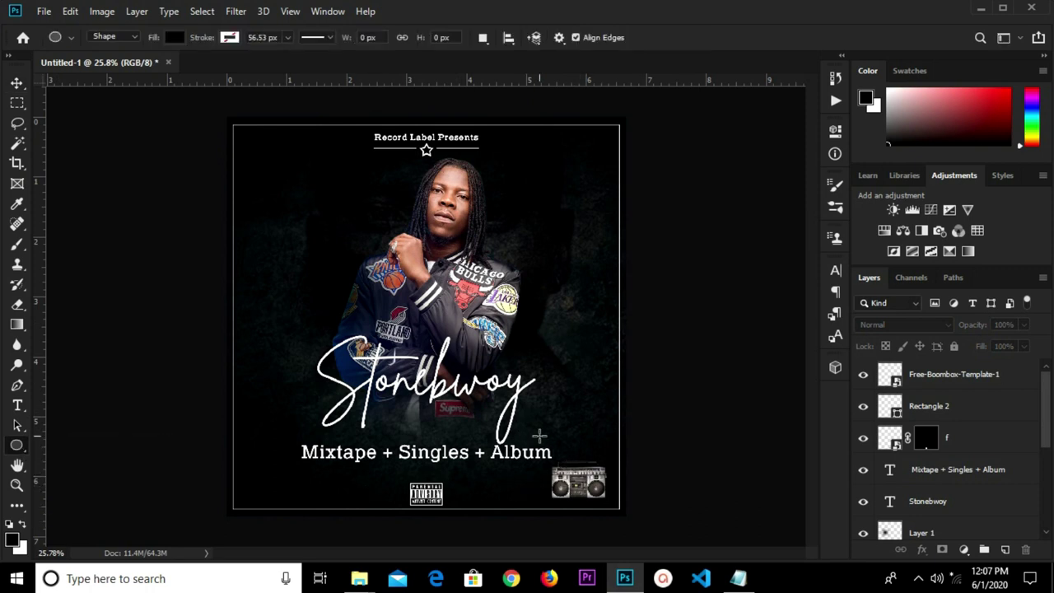
drag(535, 439, 645, 539)
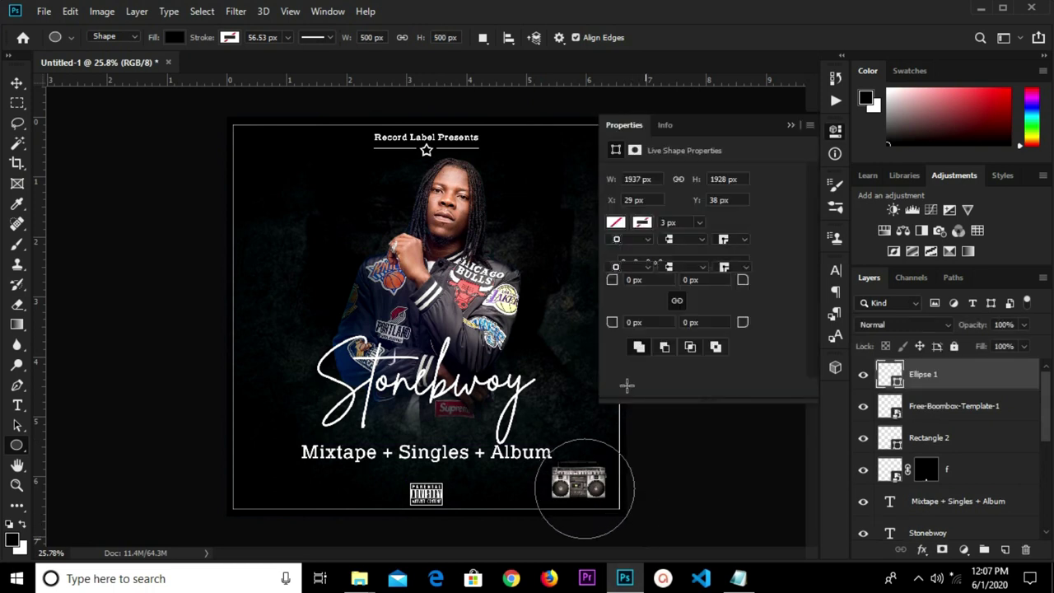
click(614, 248)
click(618, 328)
click(792, 128)
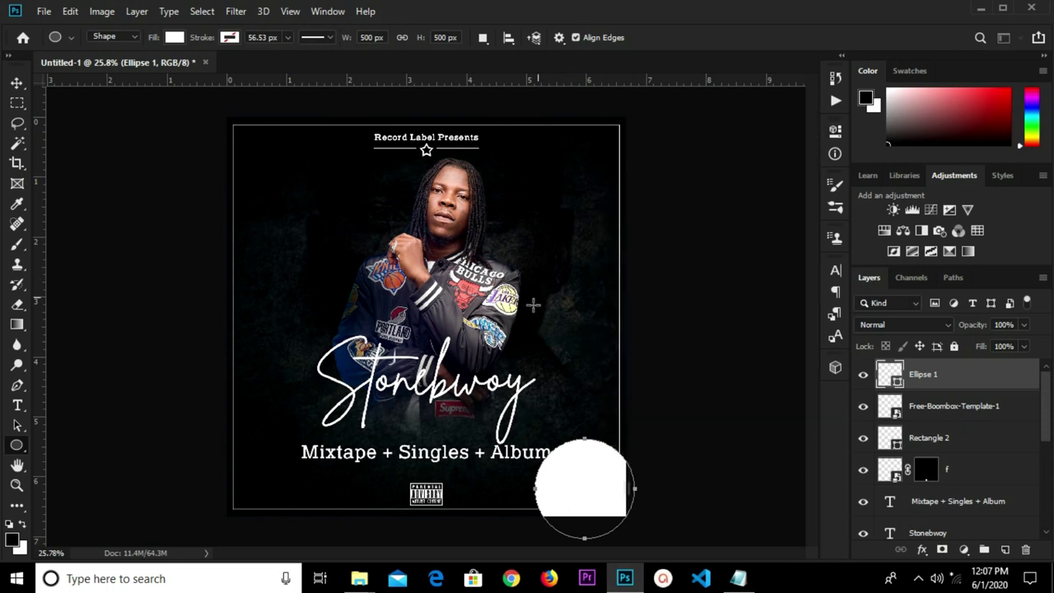
Move the white circle's layer below Layer 1, directly above the stonebwoy photo layer.
key(v)
drag(947, 379, 940, 462)
click(631, 461)
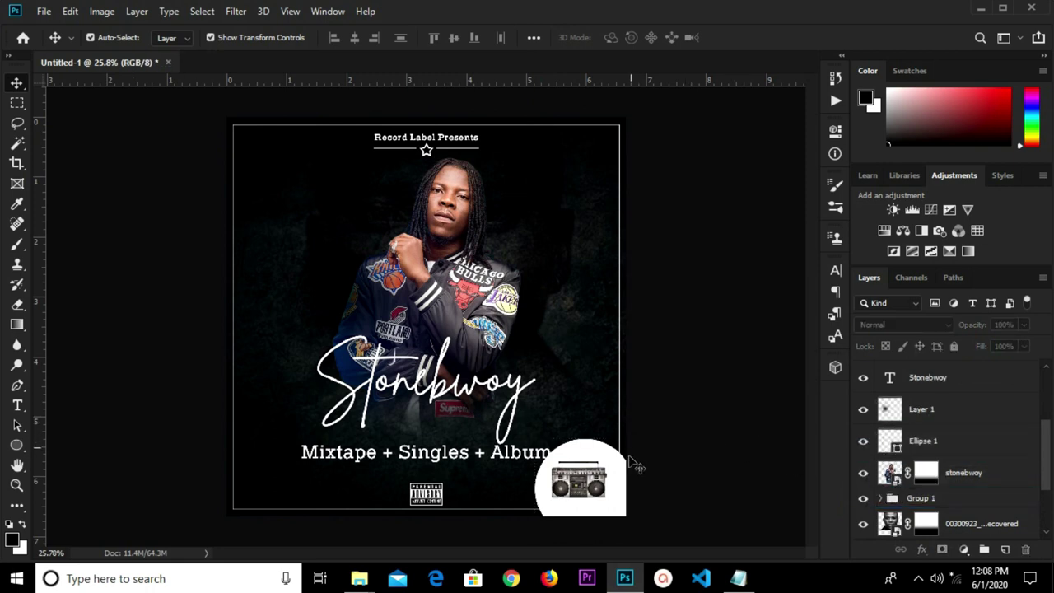
click(624, 487)
Convert the Ellipse 1 layer to a smart object.
scroll(972, 431, down, 5)
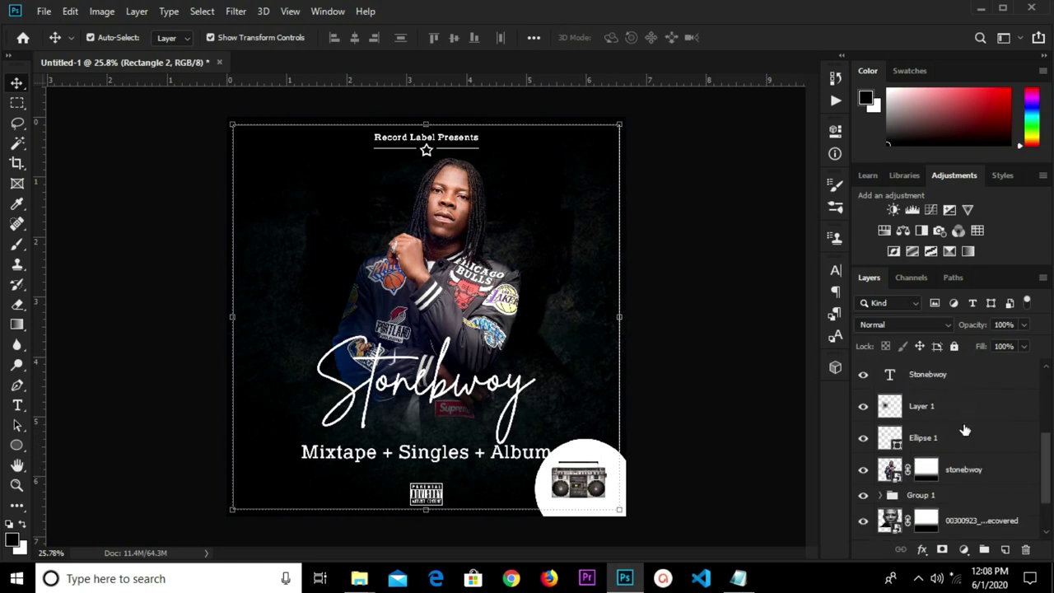
click(956, 382)
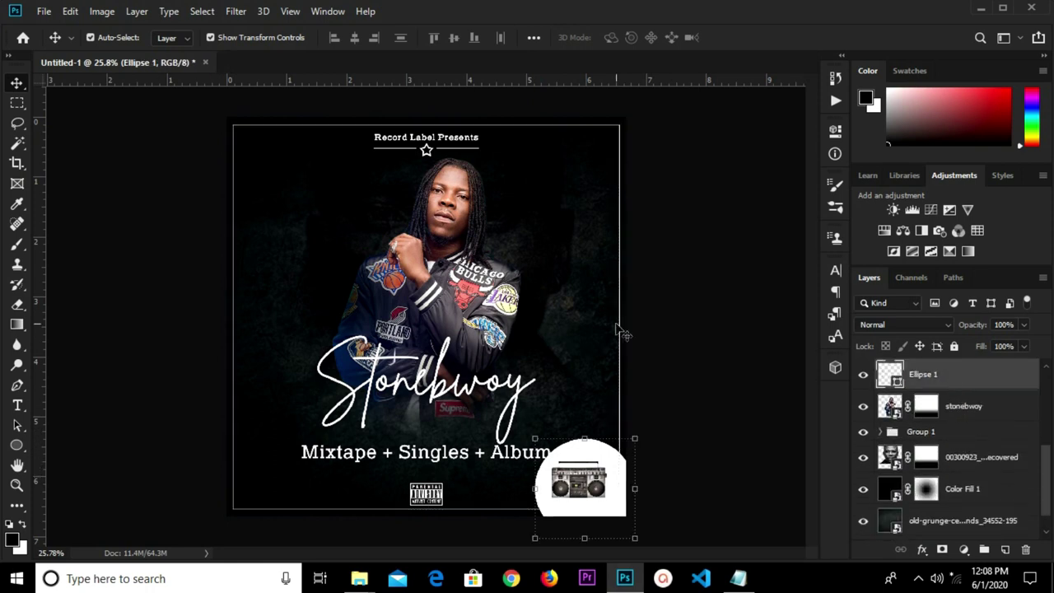
right_click(960, 378)
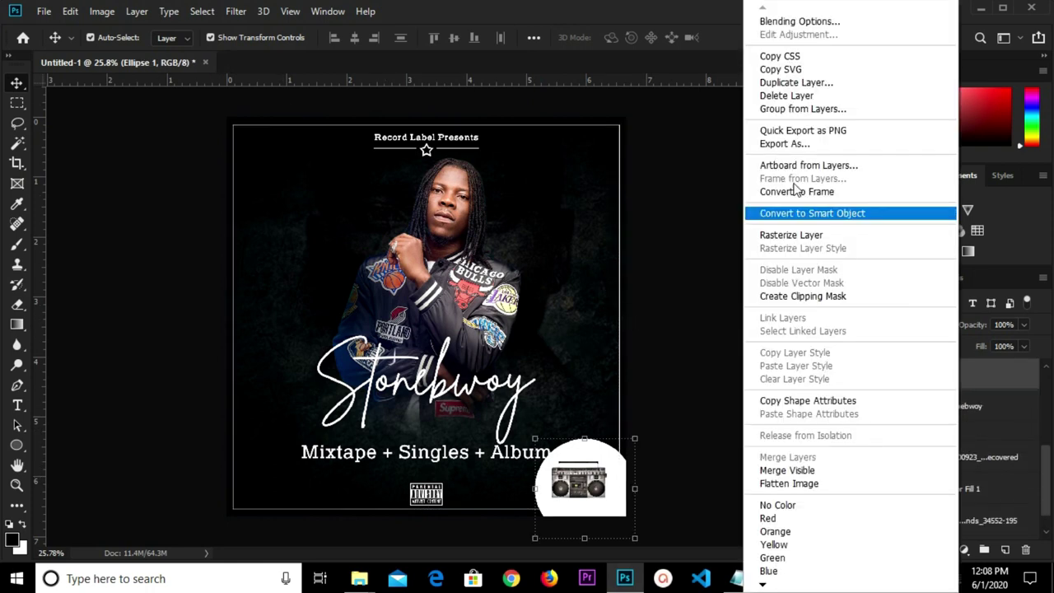
click(797, 214)
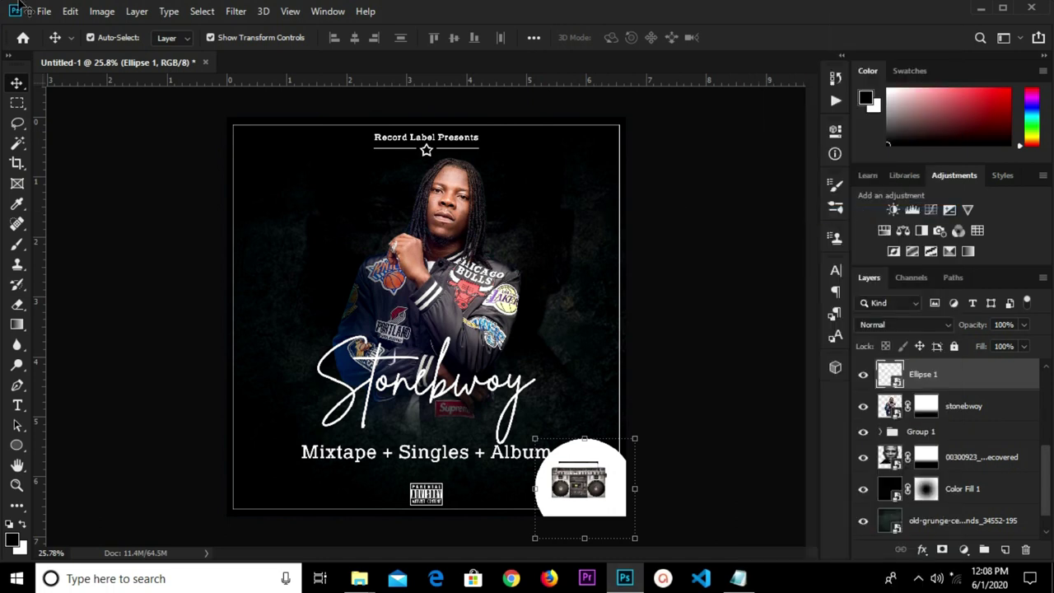
Apply a Gaussian Blur with a radius of 153.2 pixels to the white circle behind the boombox.
click(236, 12)
mouse_move(265, 189)
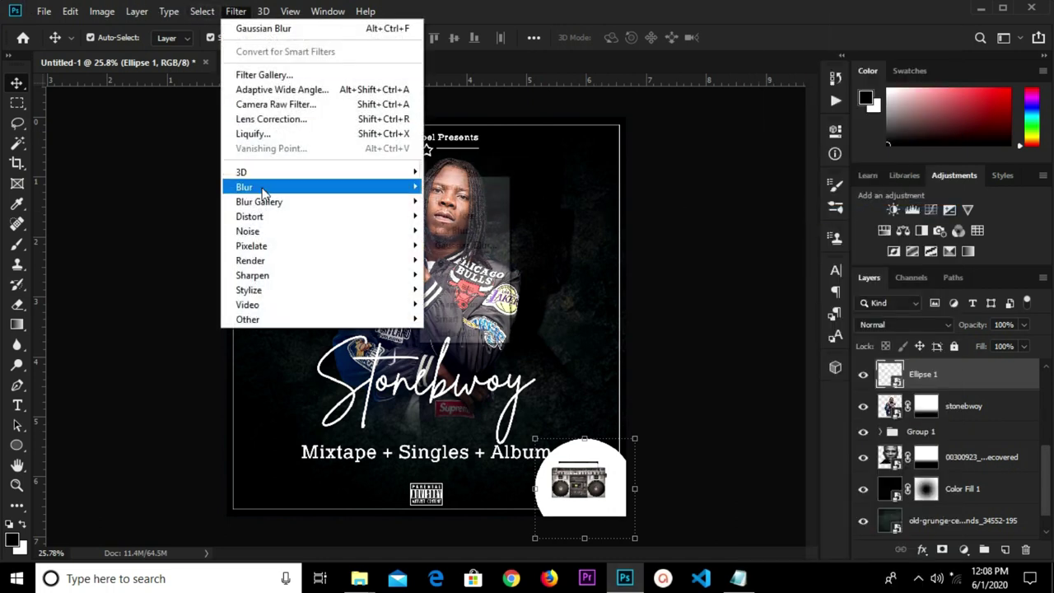
mouse_move(416, 207)
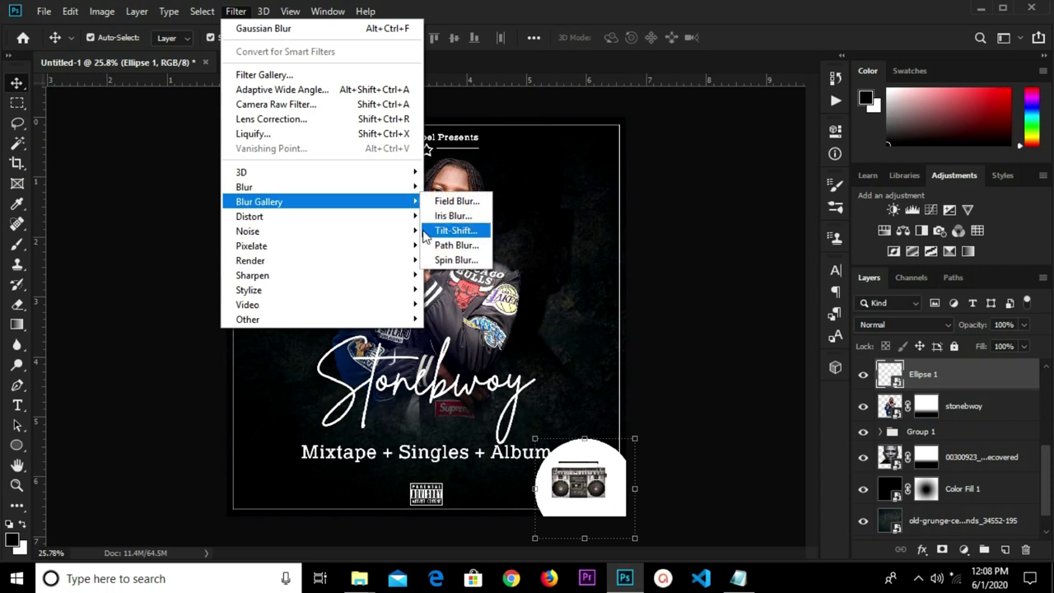
mouse_move(410, 188)
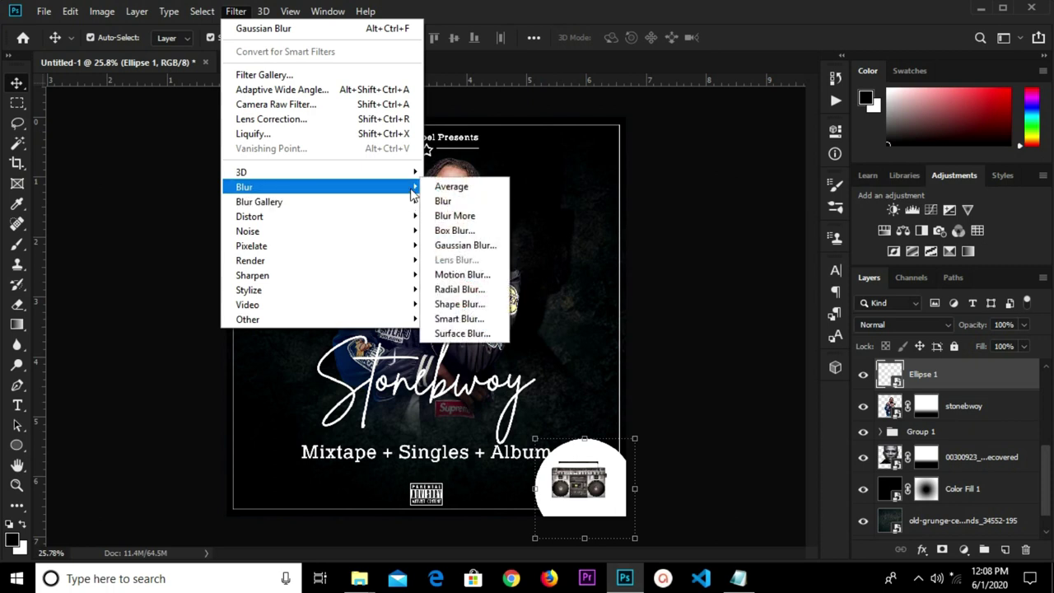
click(454, 245)
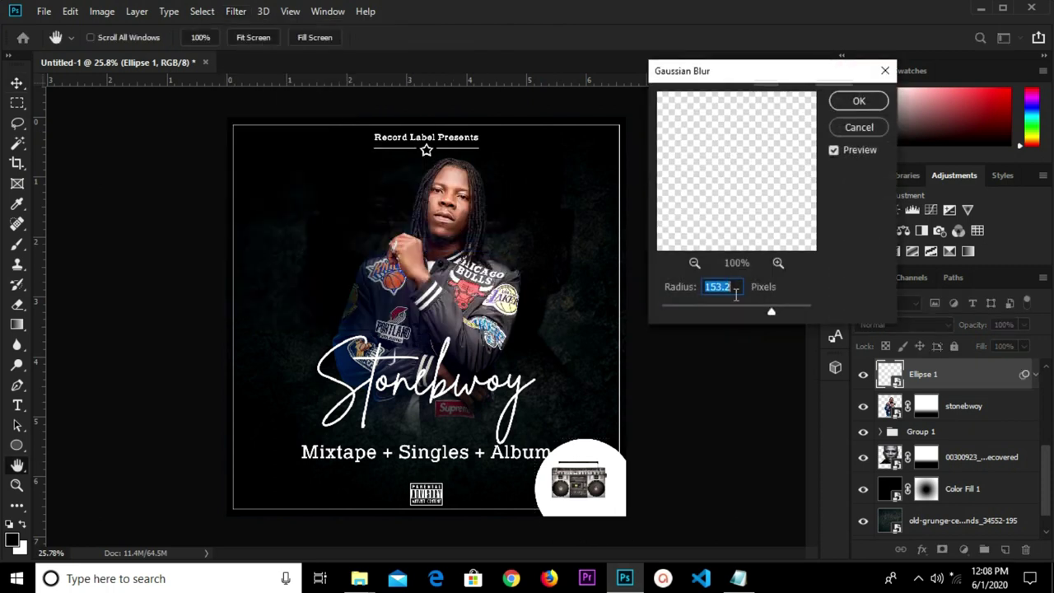
click(736, 286)
drag(735, 287, 671, 294)
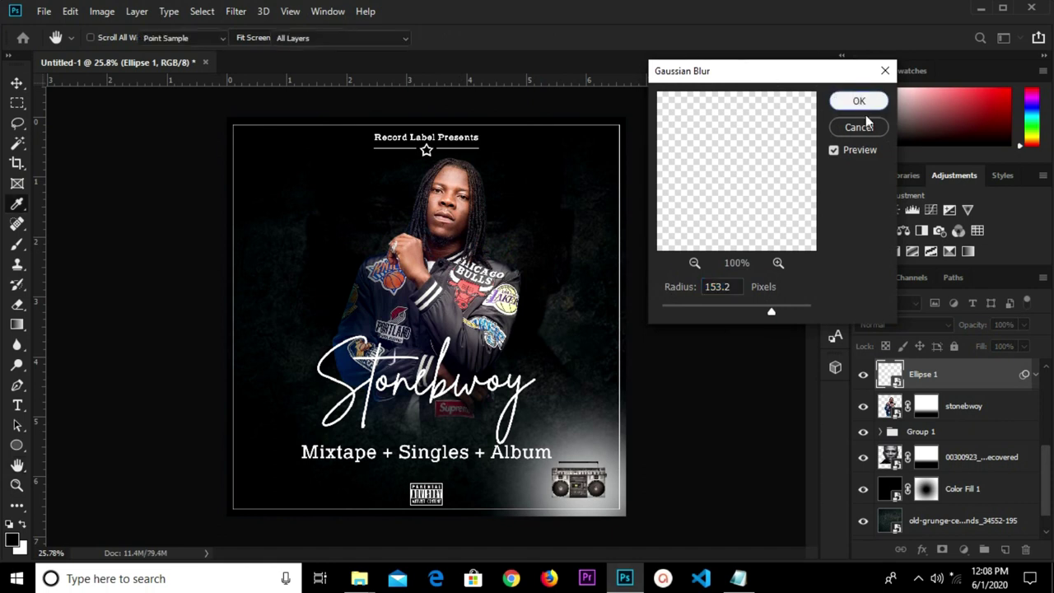
click(861, 102)
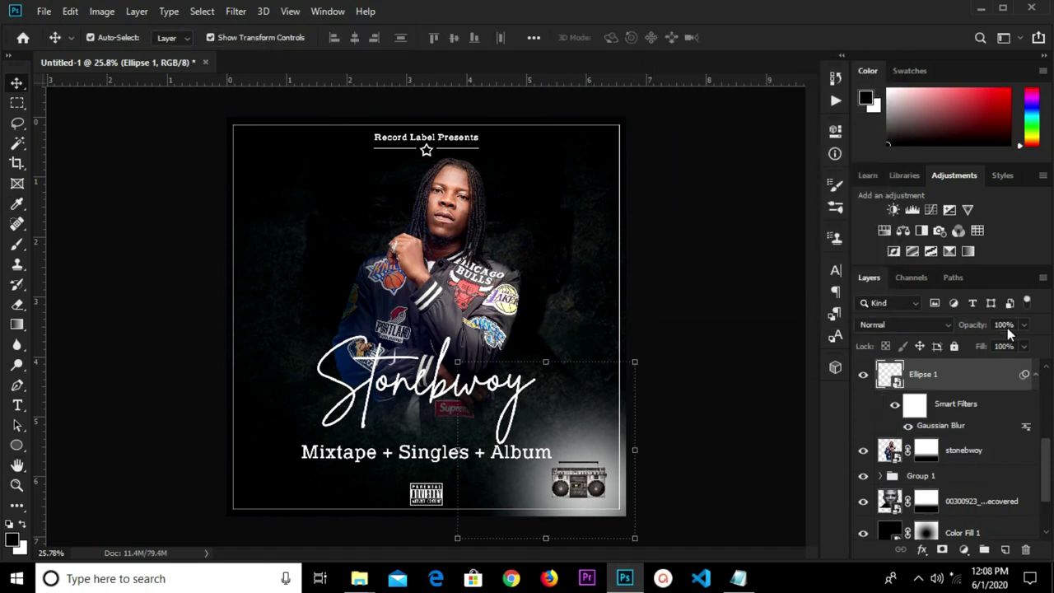
Set the blurred circle layer's opacity to 35%.
click(1006, 325)
click(1009, 325)
text(35)
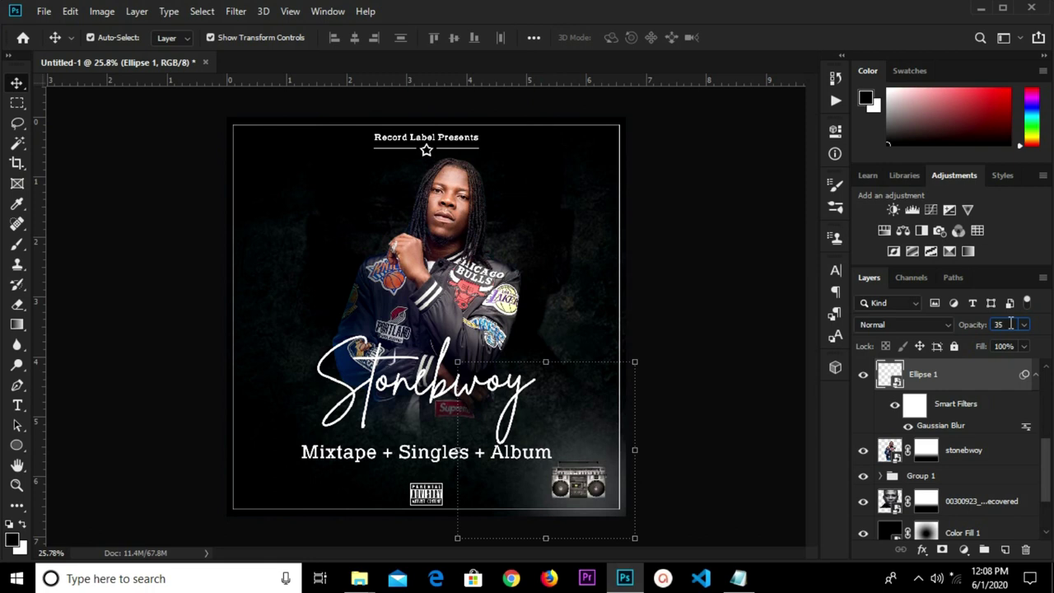
click(733, 289)
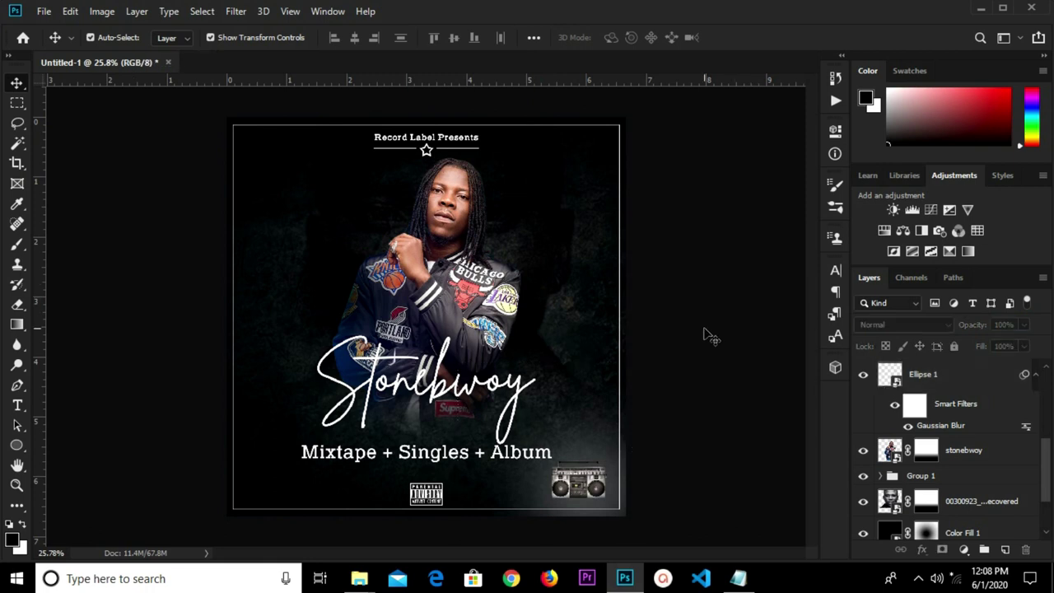
key(ctrl+0)
key(ctrl+plus)
key(ctrl+plus)
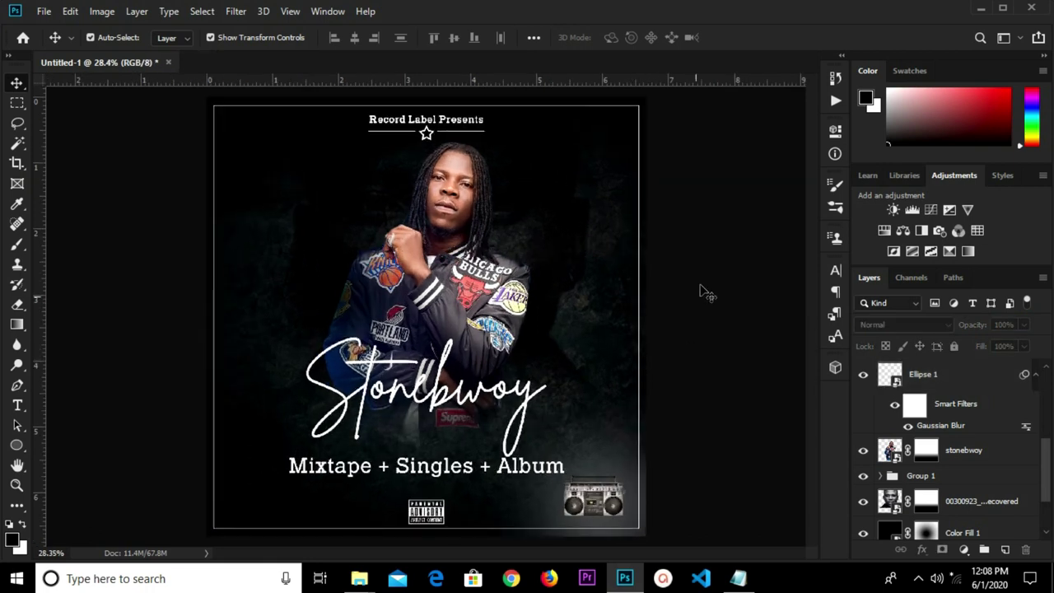